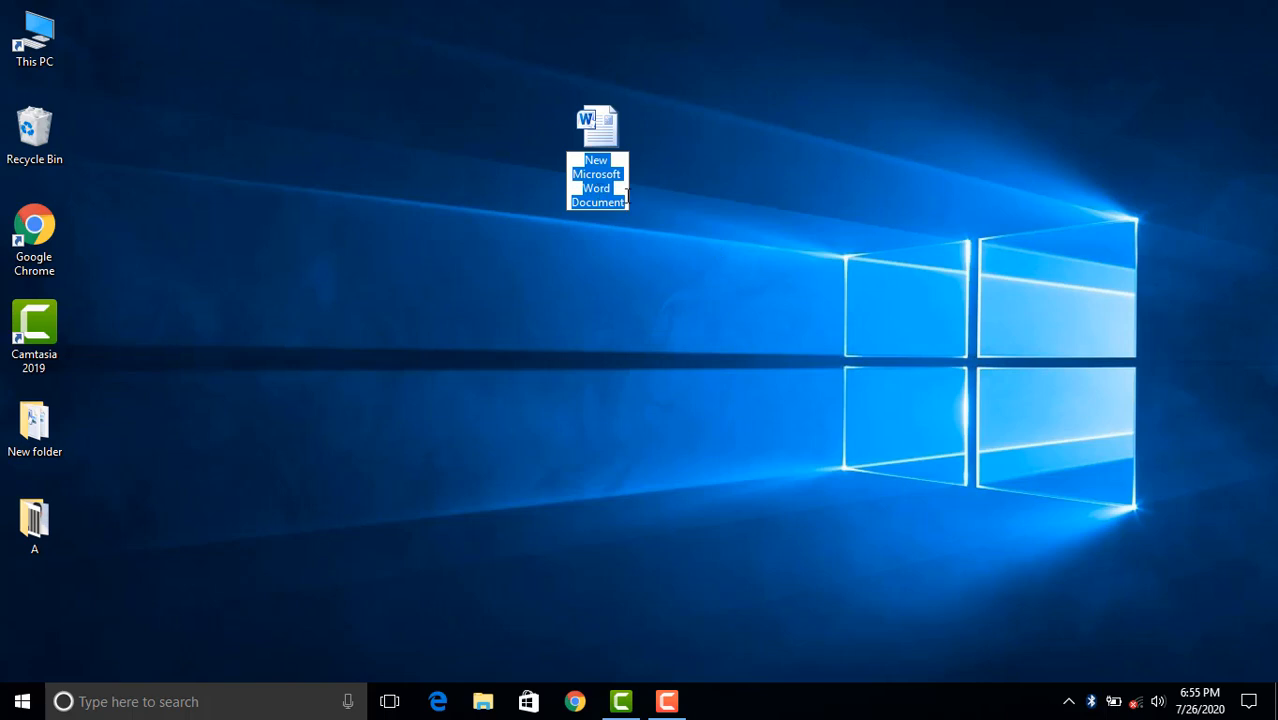
Name the new Word document on the desktop "ID card" and open it.
type("ID c")
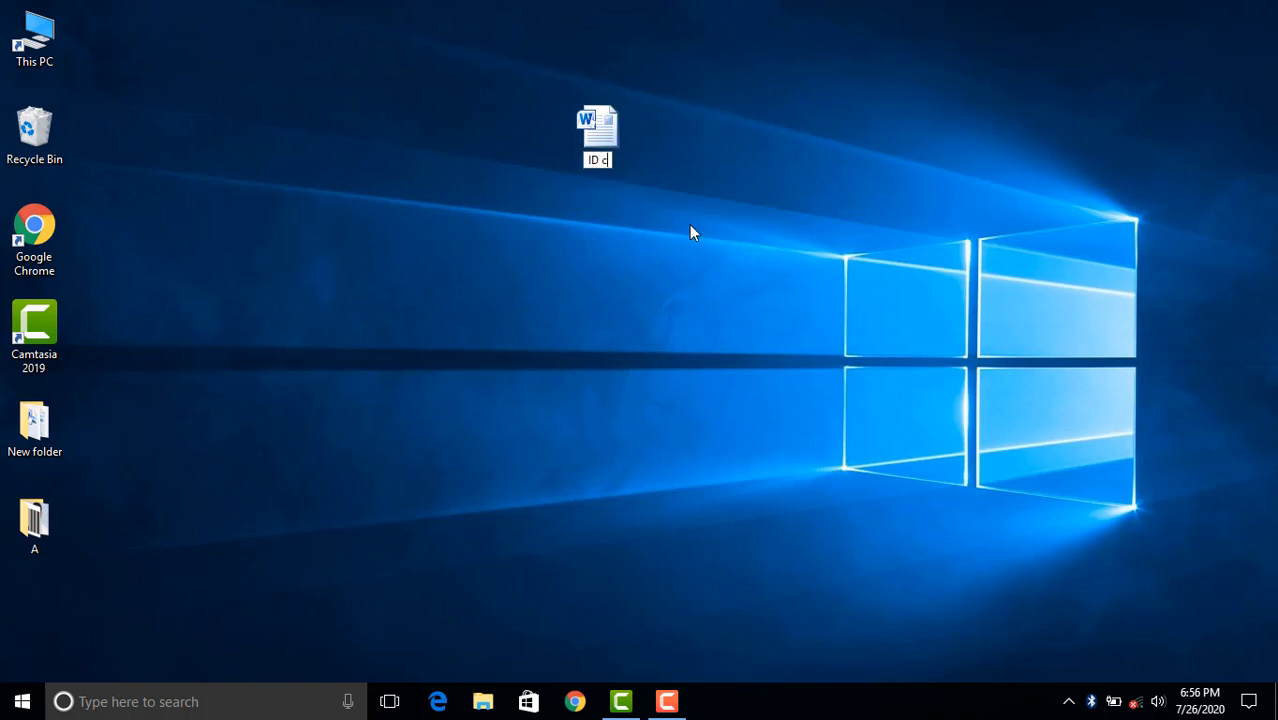
type("ard")
key("Return")
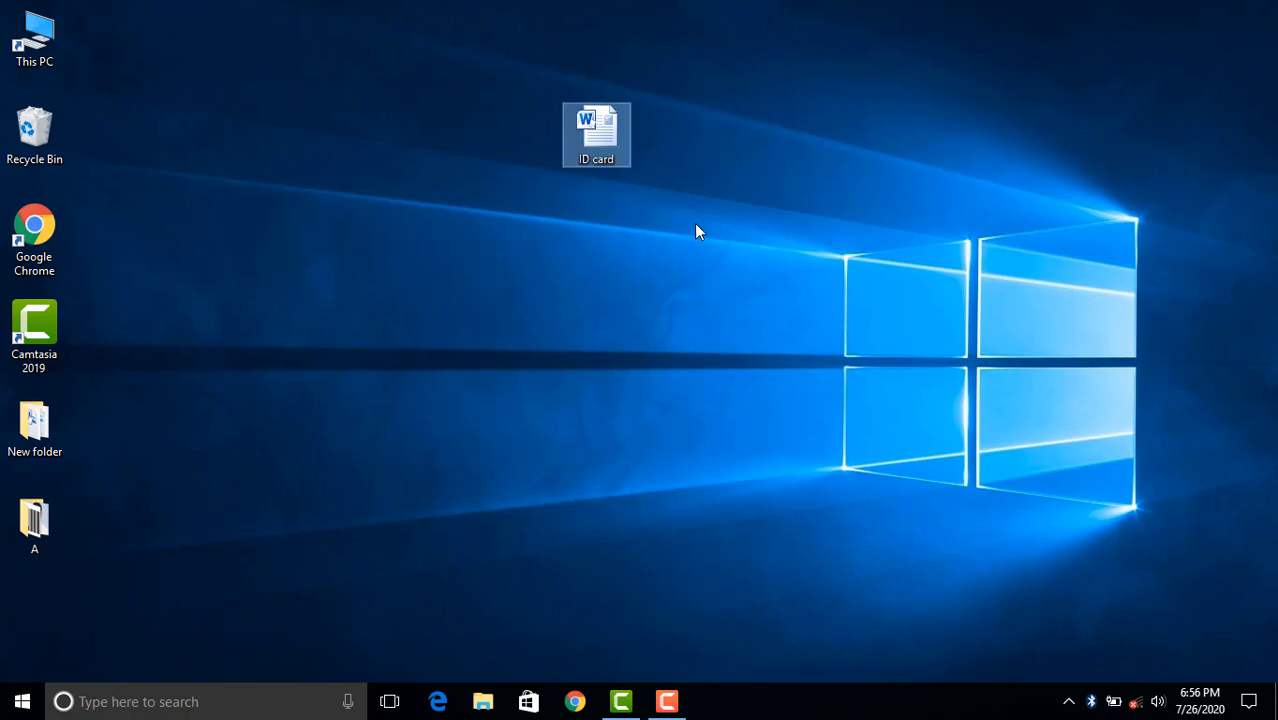
double_click(598, 135)
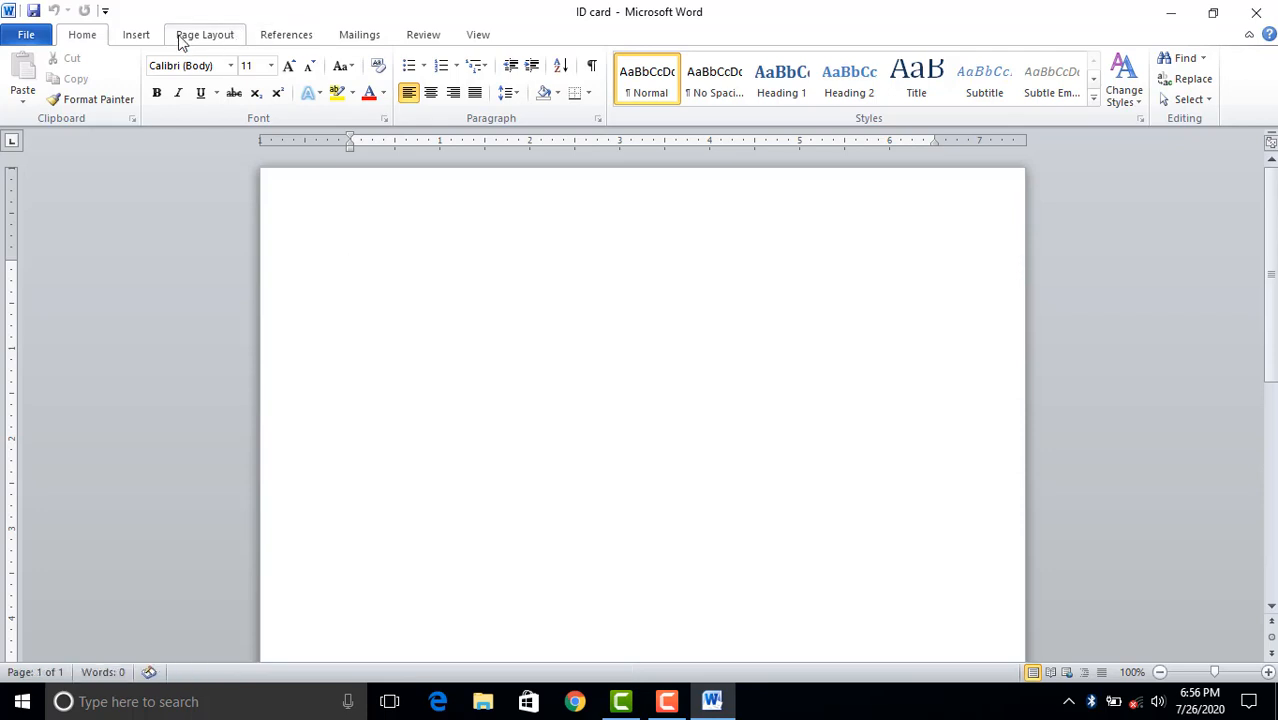
Set the page margins to Narrow, 0.5" on all sides.
left_click(204, 35)
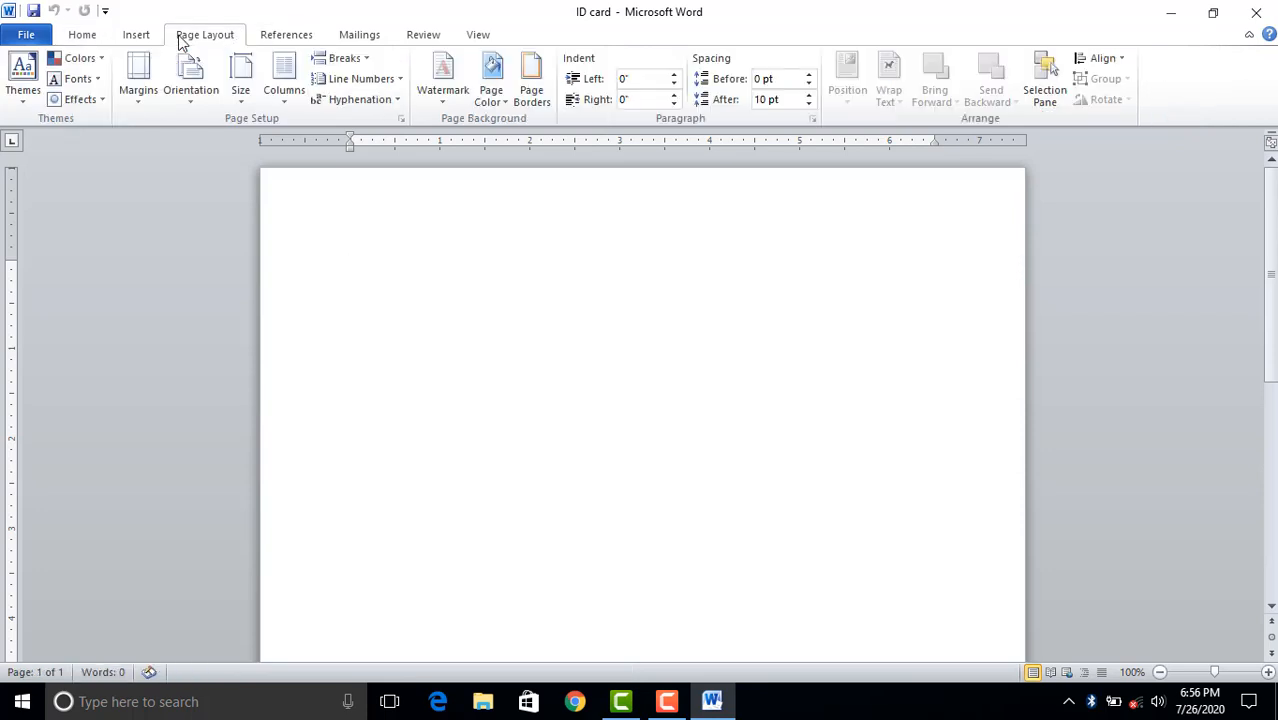
left_click(140, 100)
left_click(195, 191)
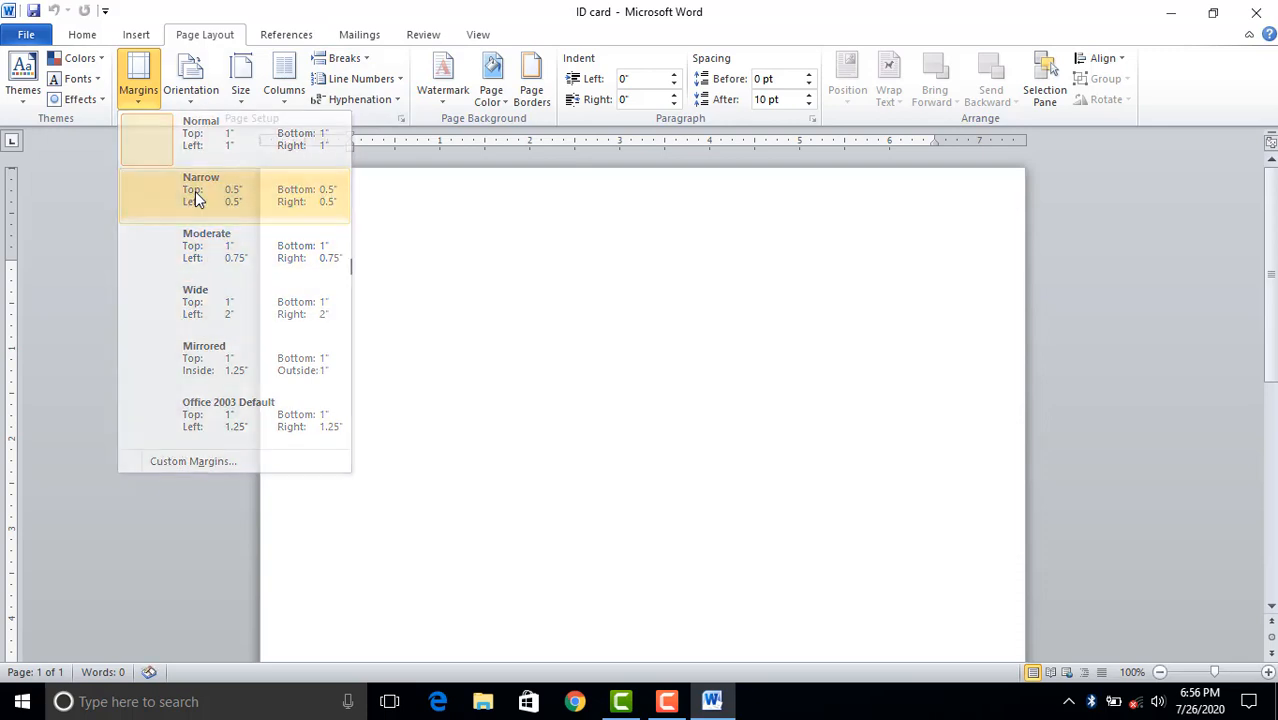
left_click(96, 42)
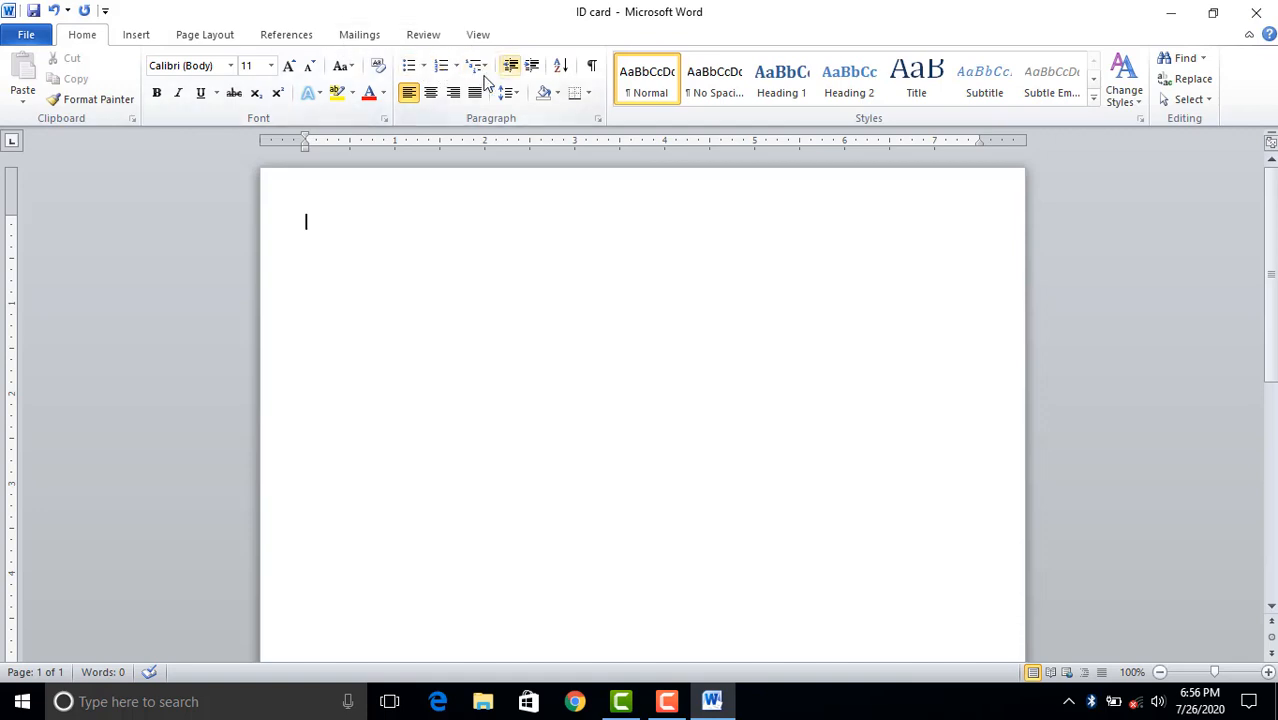
Draw a rectangle about 4.55" wide and 2.69" high near the upper-left part of the page as the card base.
left_click(148, 35)
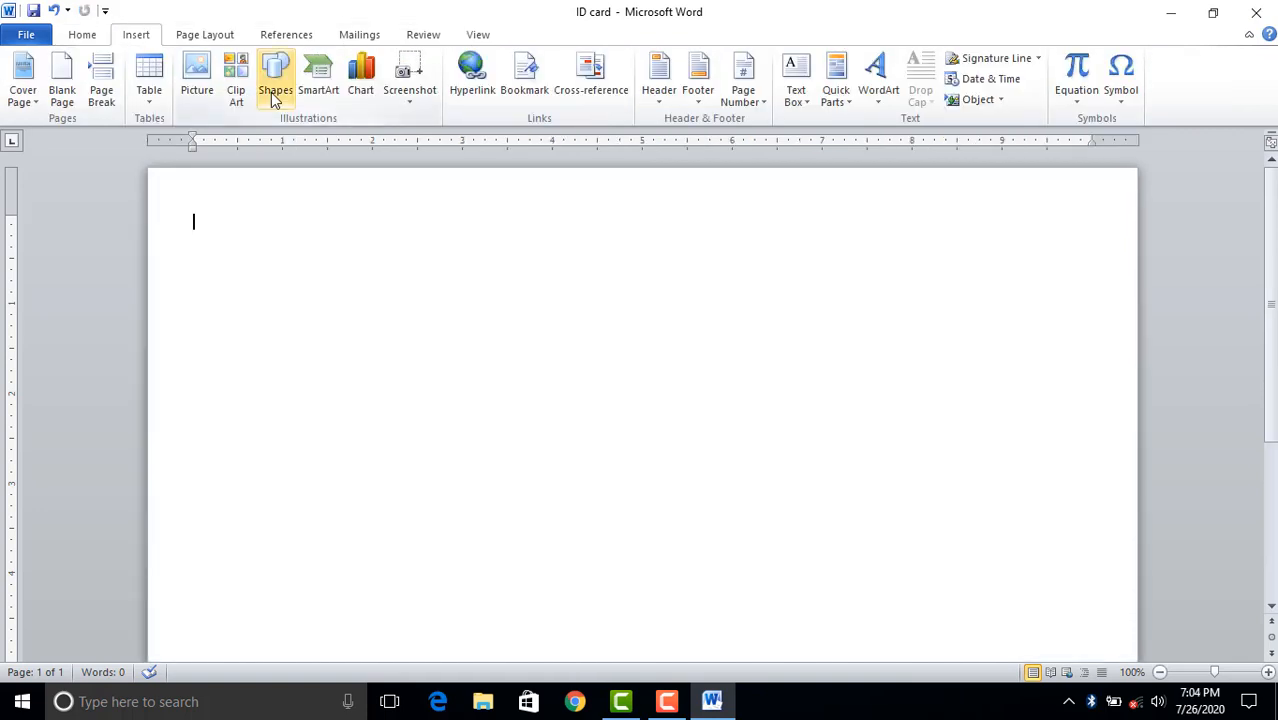
left_click(275, 97)
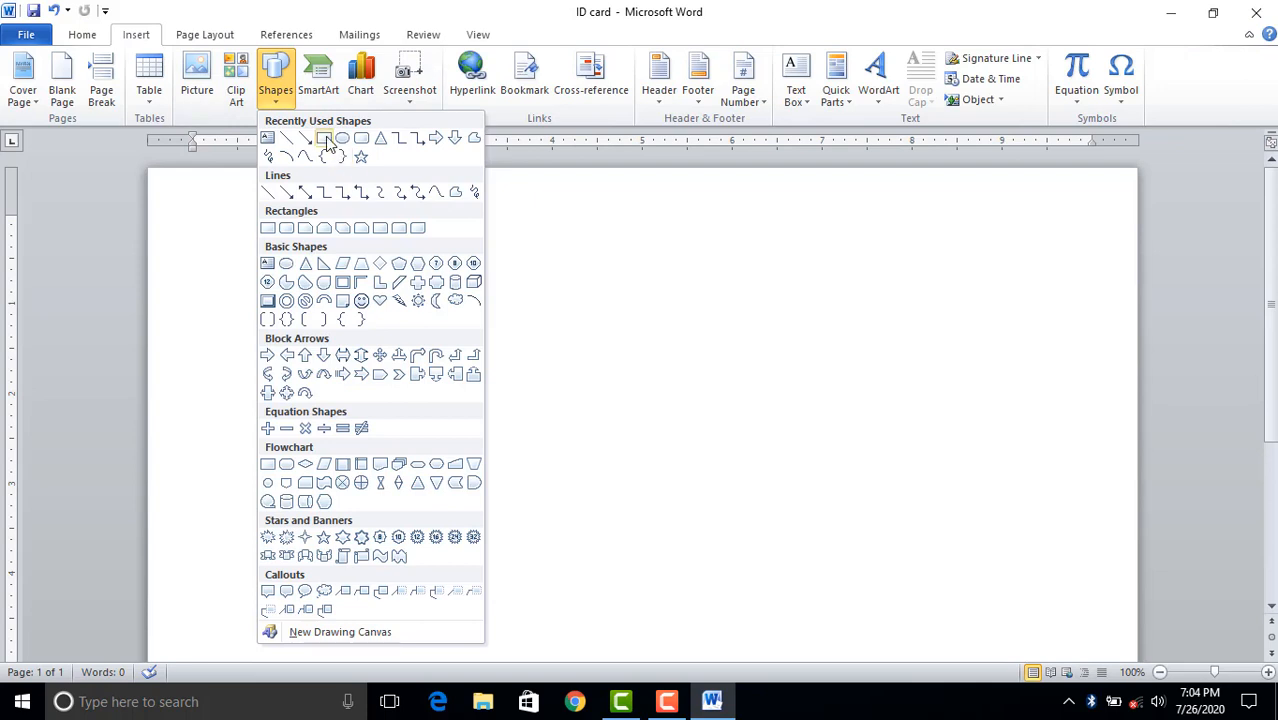
left_click(326, 140)
mouse_move(238, 232)
left_mouse_down()
mouse_move(334, 340)
mouse_move(573, 511)
mouse_move(649, 474)
left_mouse_up()
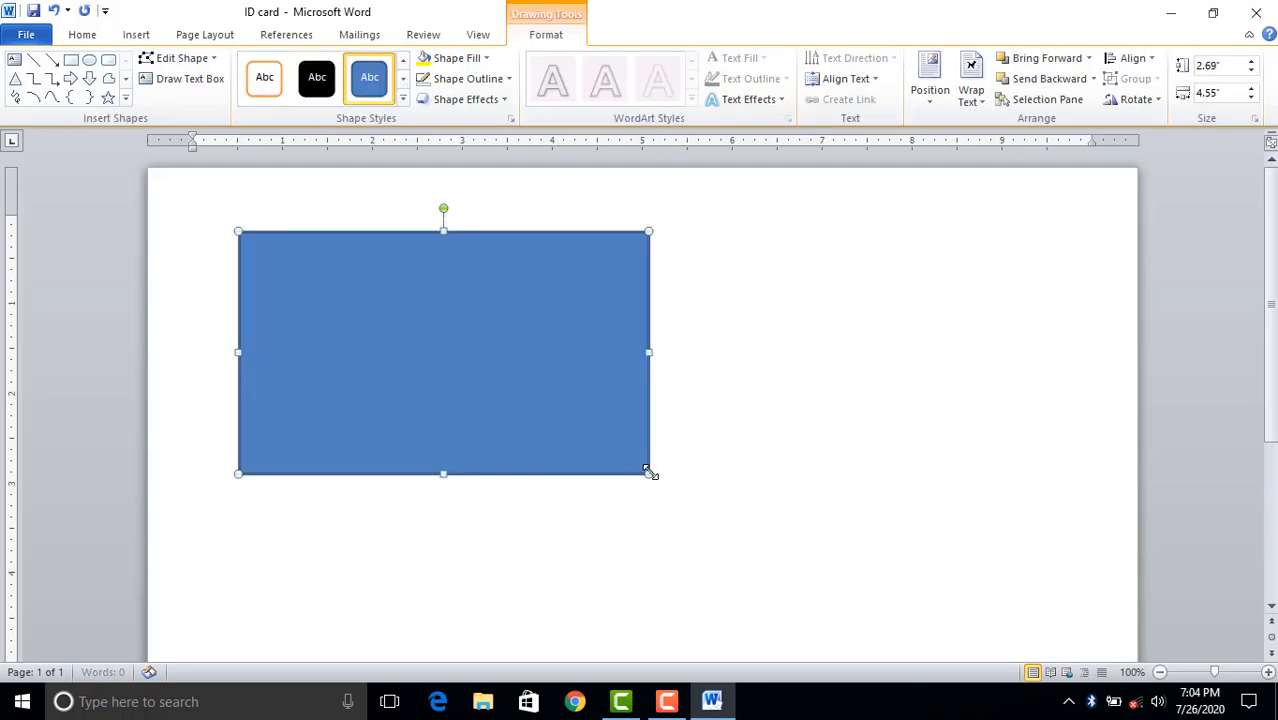
Fill the rectangle with a linear yellow-to-orange gradient running vertically at 270°, with yellow along the upper edge.
left_click(483, 62)
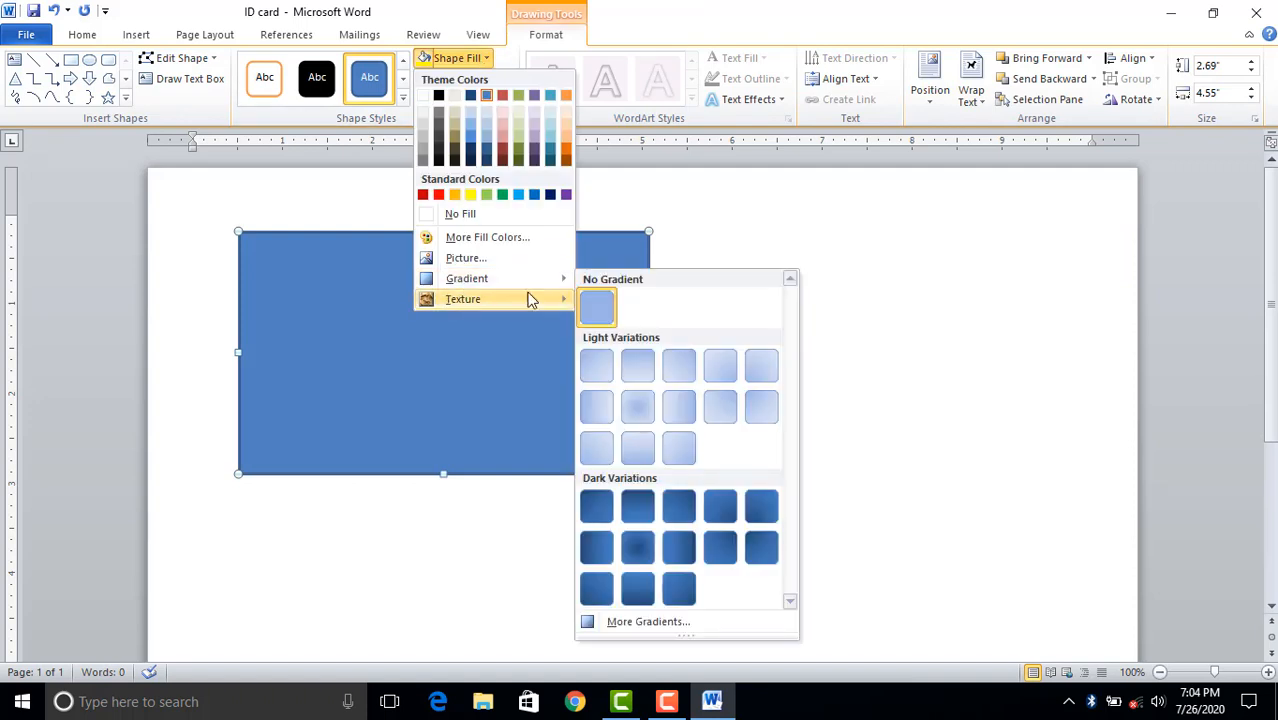
left_click(600, 621)
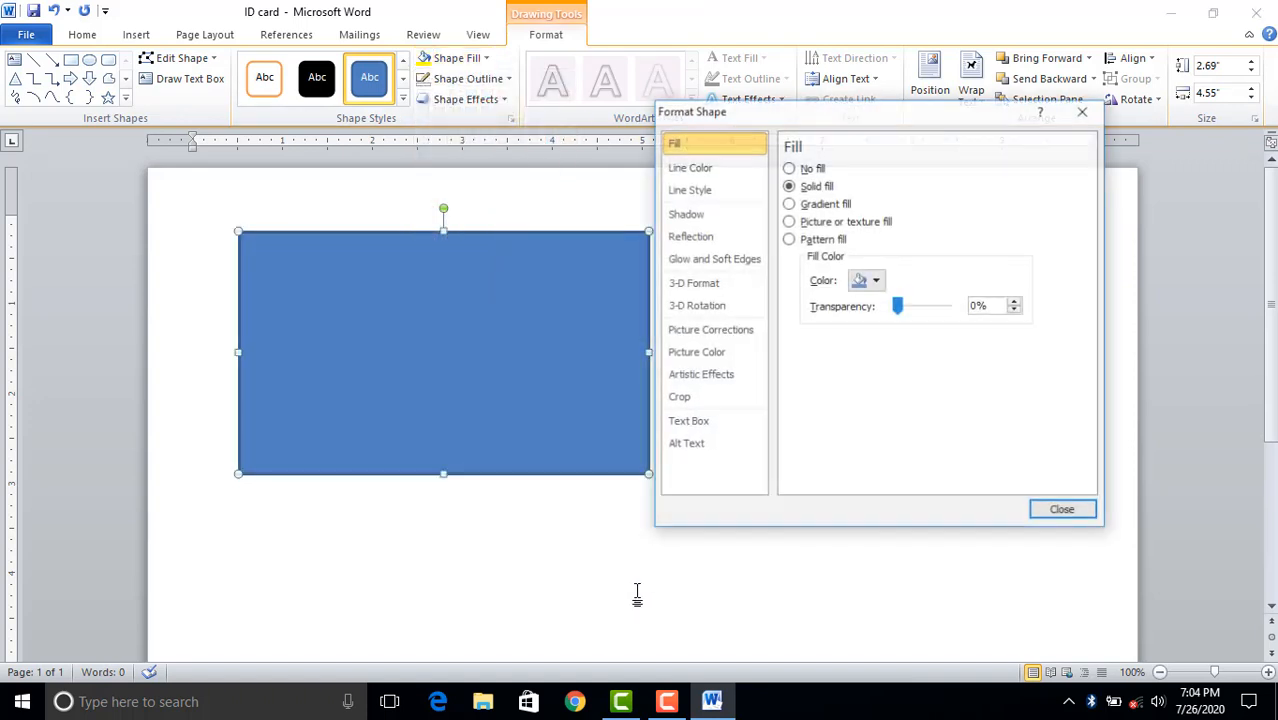
left_click(789, 204)
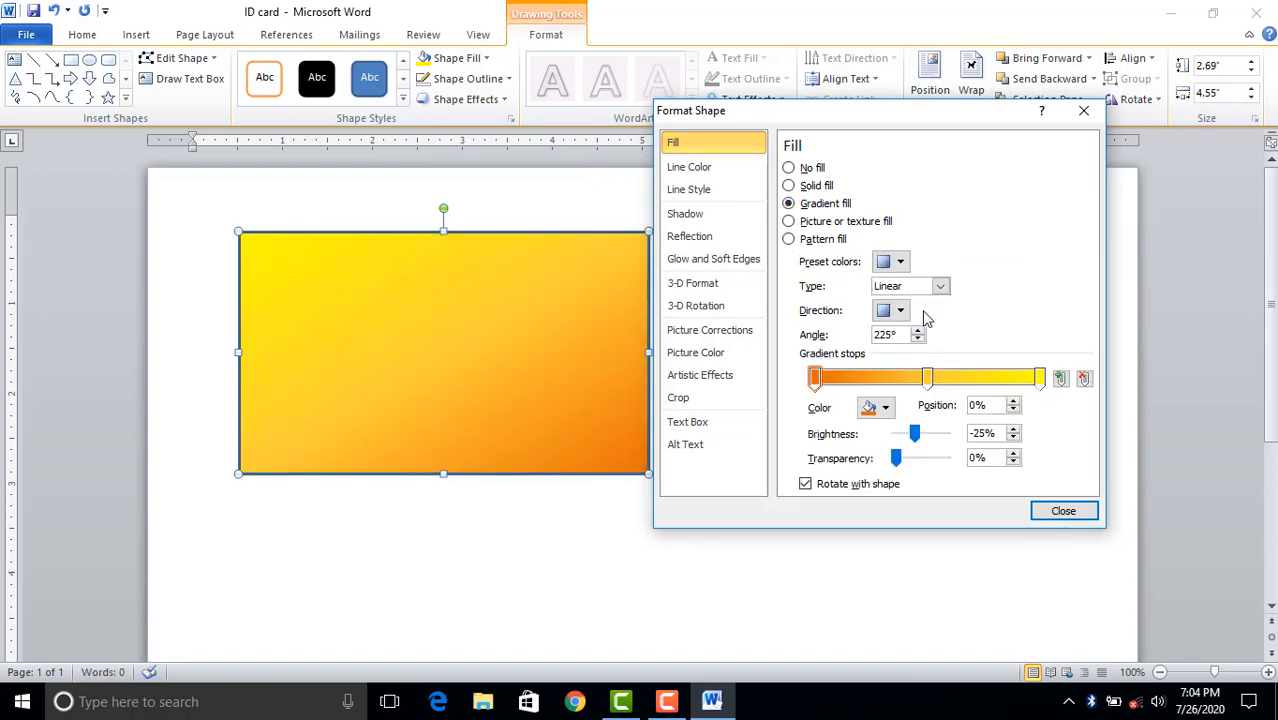
left_click(899, 310)
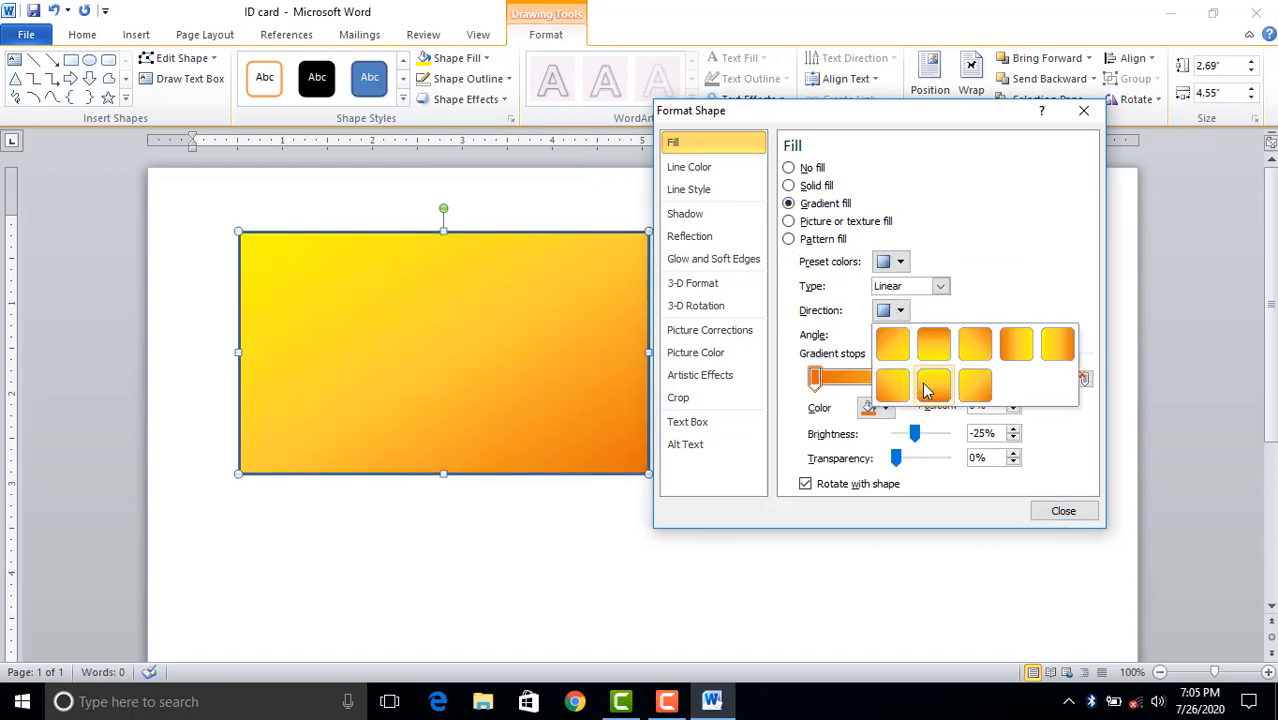
left_click(929, 388)
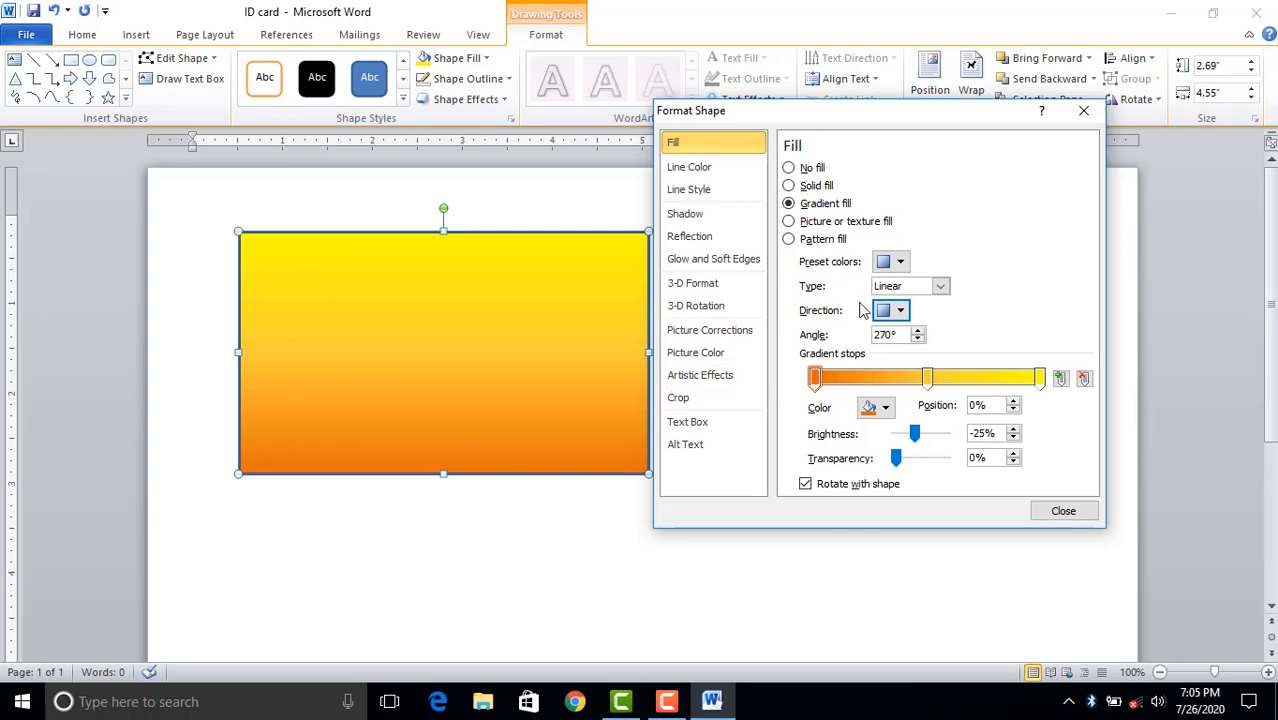
left_click(1062, 511)
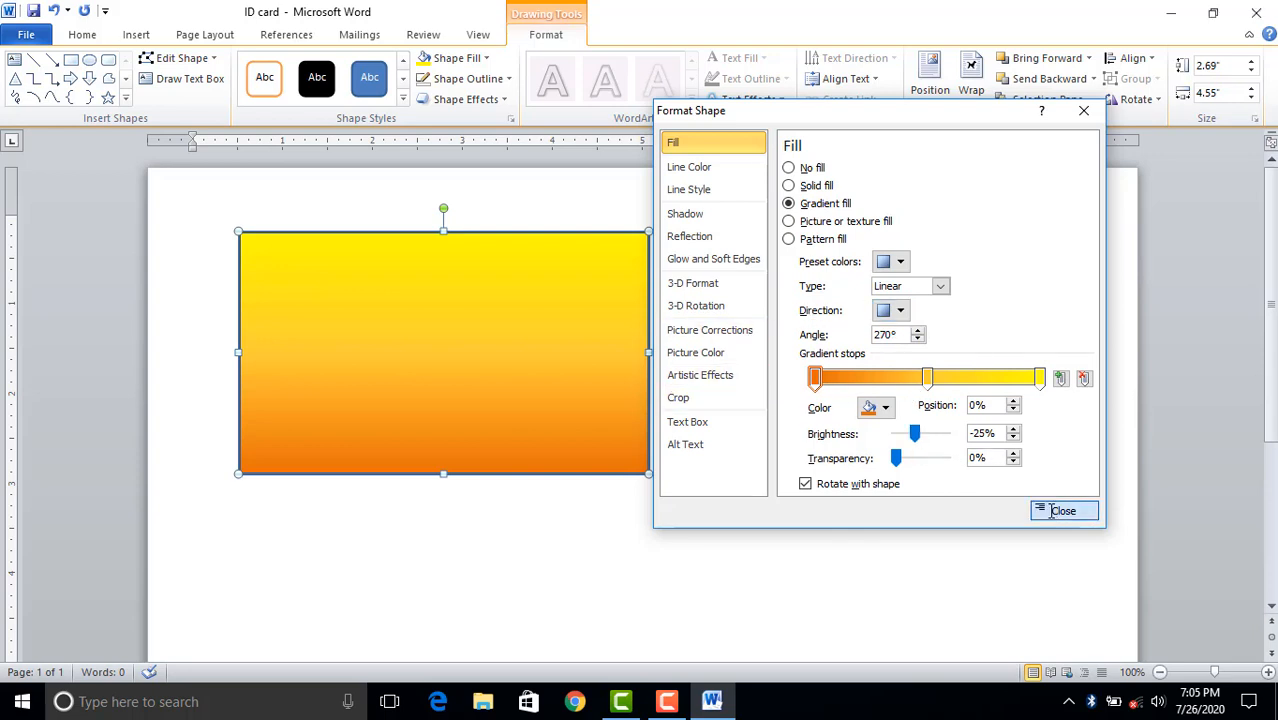
Give the gradient rectangle a light tan outline and deselect it.
left_click(500, 80)
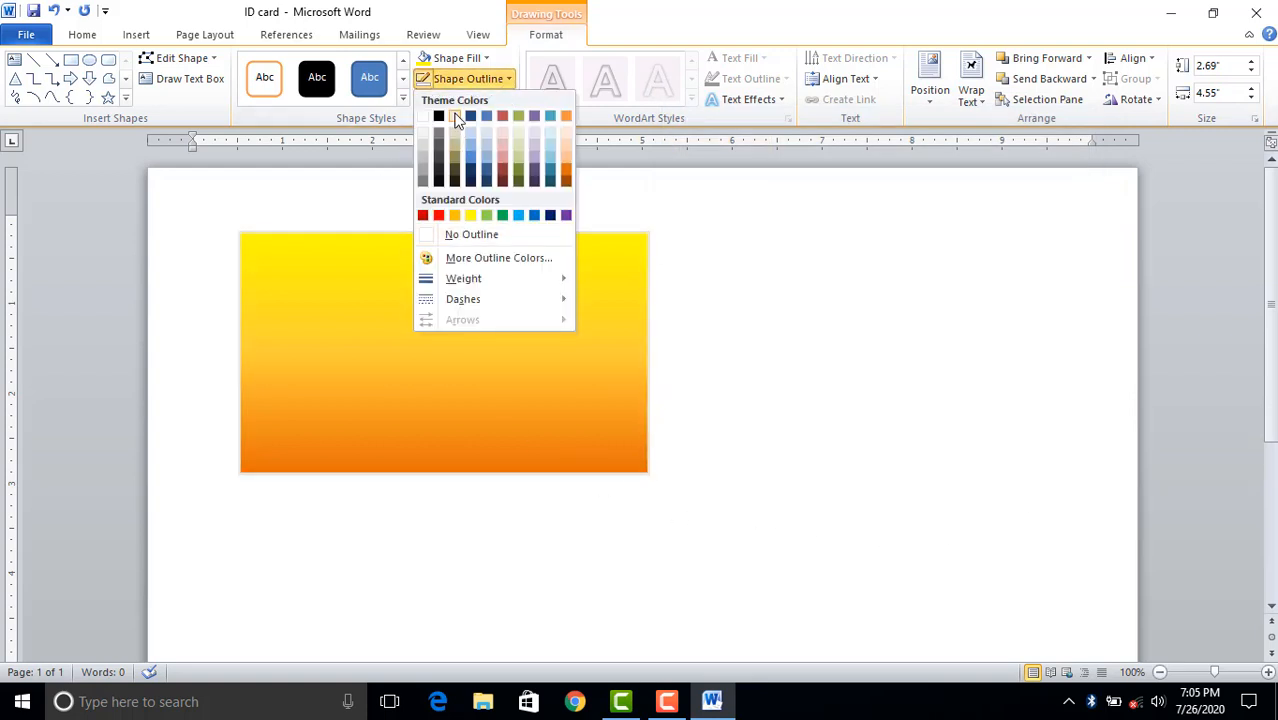
left_click(455, 117)
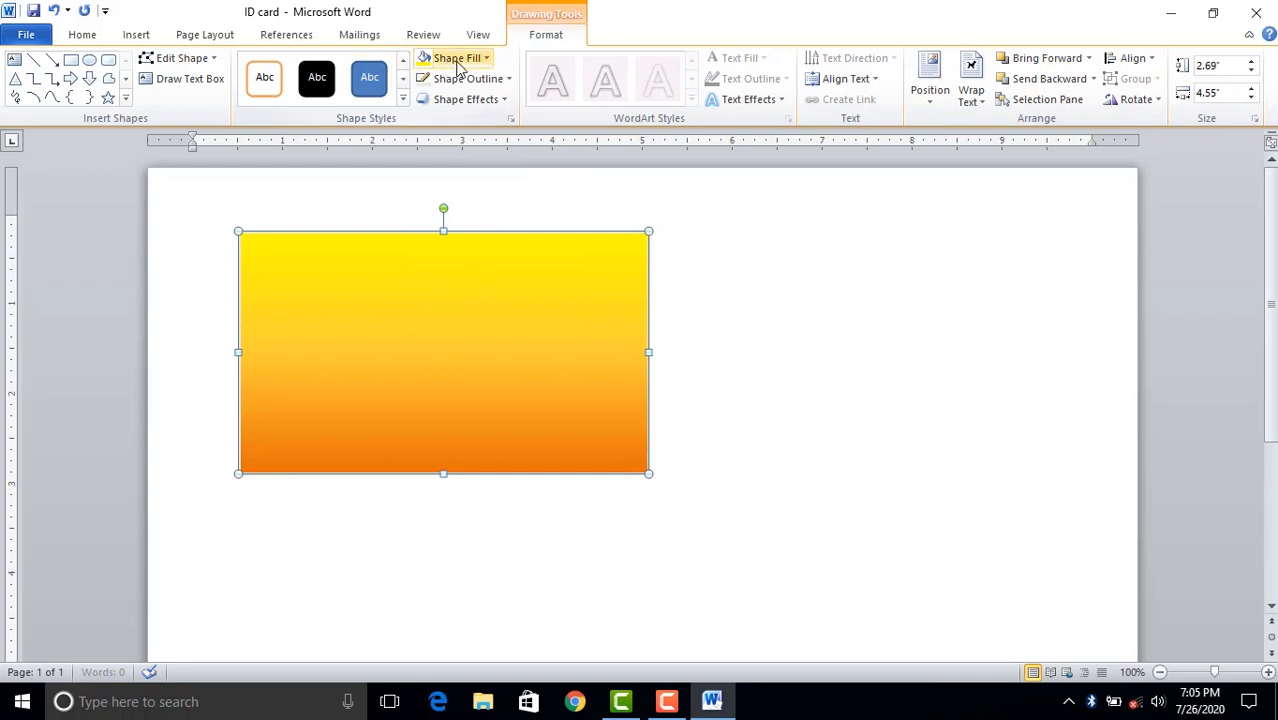
left_click(193, 256)
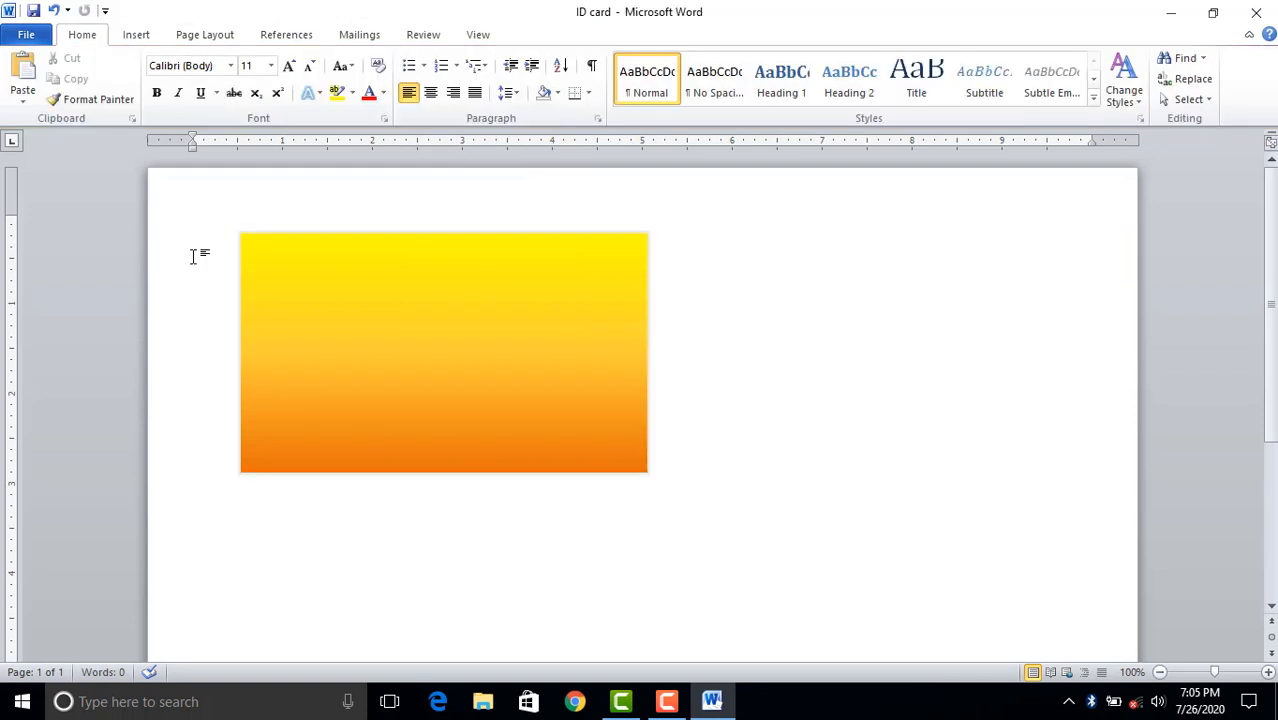
Set the gradient rectangle's text wrapping to Square.
double_click(503, 320)
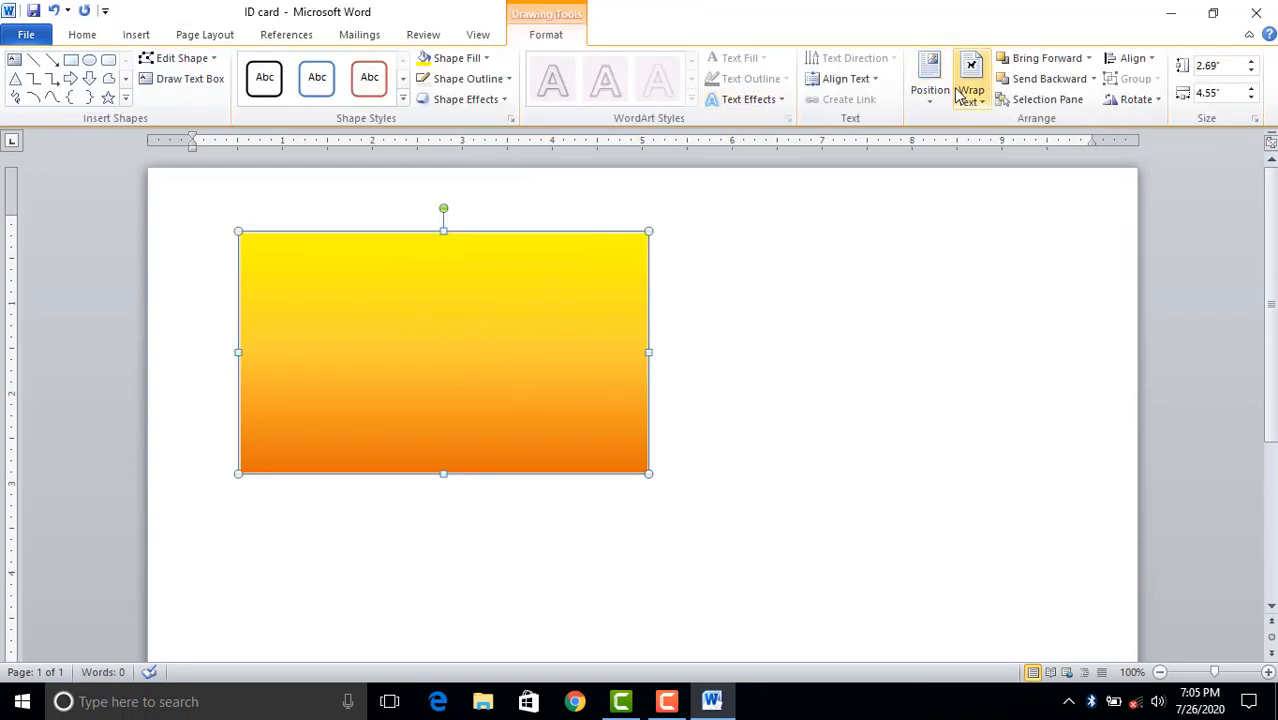
left_click(969, 94)
left_click(1000, 148)
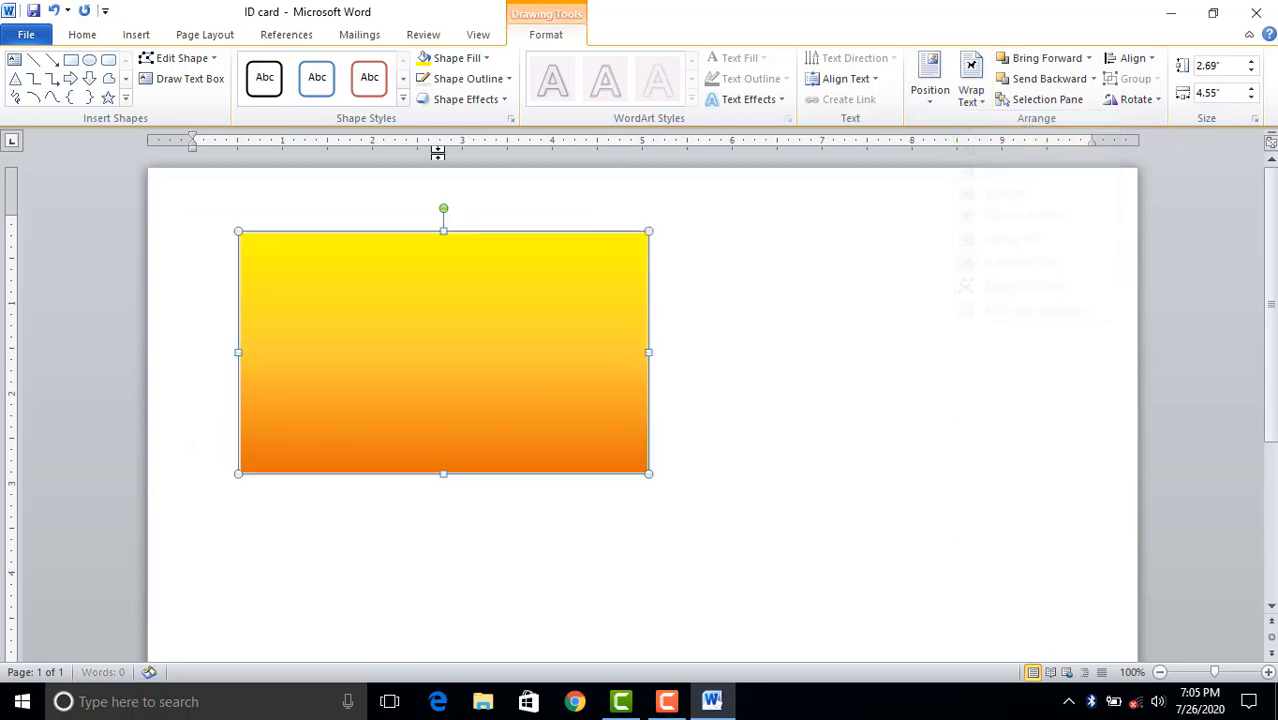
Draw a second rectangle about 1.72" high over the upper part of the gradient rectangle and narrow it to about 4.5" to fit its edges.
left_click(137, 35)
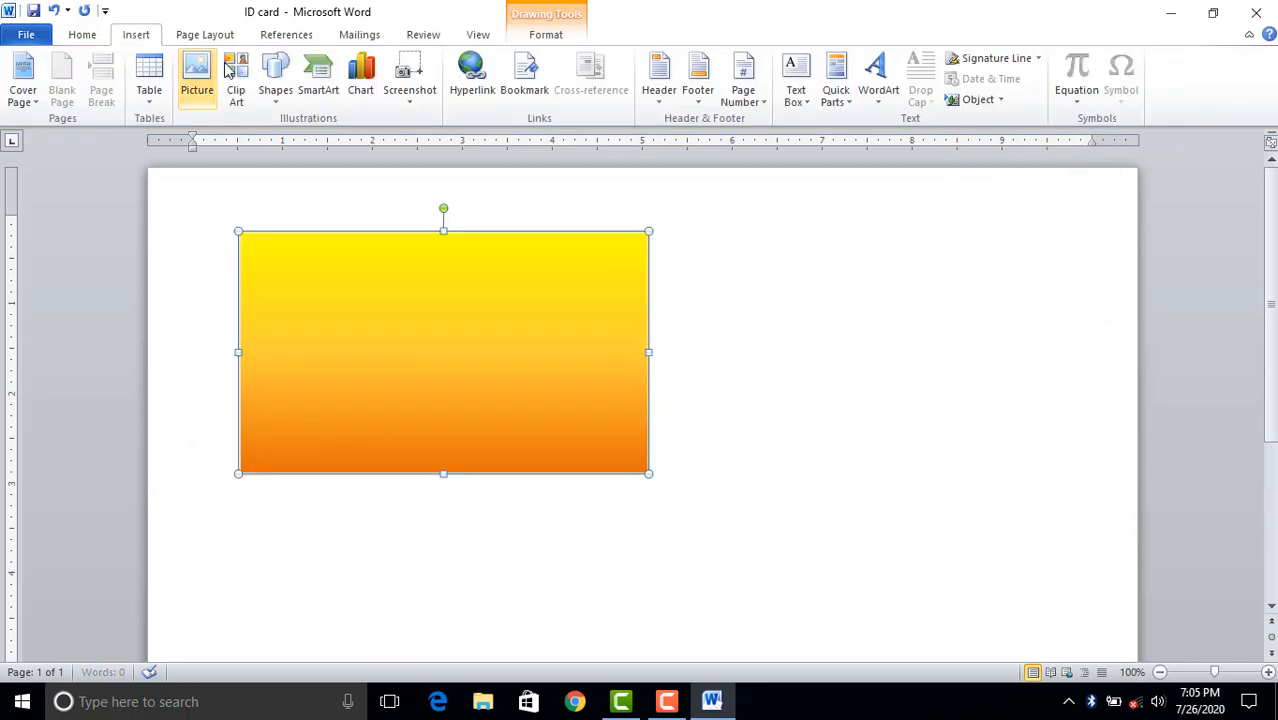
left_click(276, 85)
left_click(324, 137)
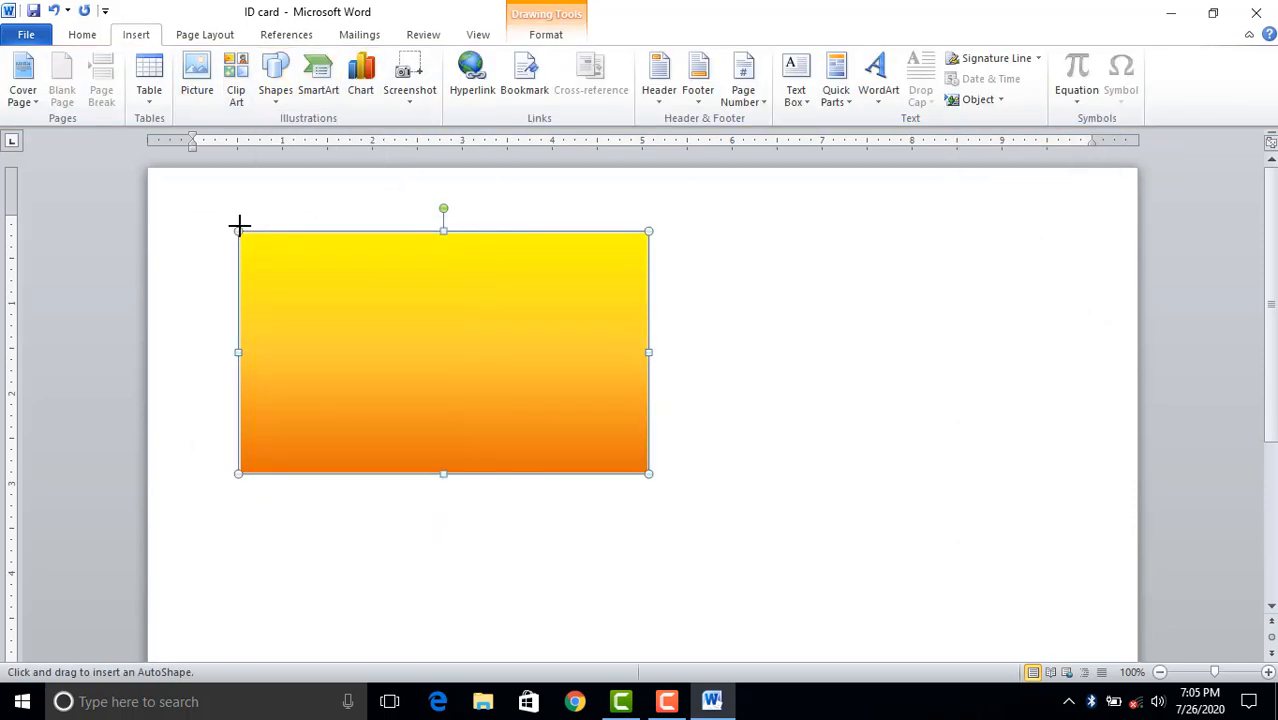
mouse_move(238, 231)
left_mouse_down()
mouse_move(297, 349)
mouse_move(476, 406)
mouse_move(604, 382)
mouse_move(645, 351)
mouse_move(649, 386)
left_mouse_up()
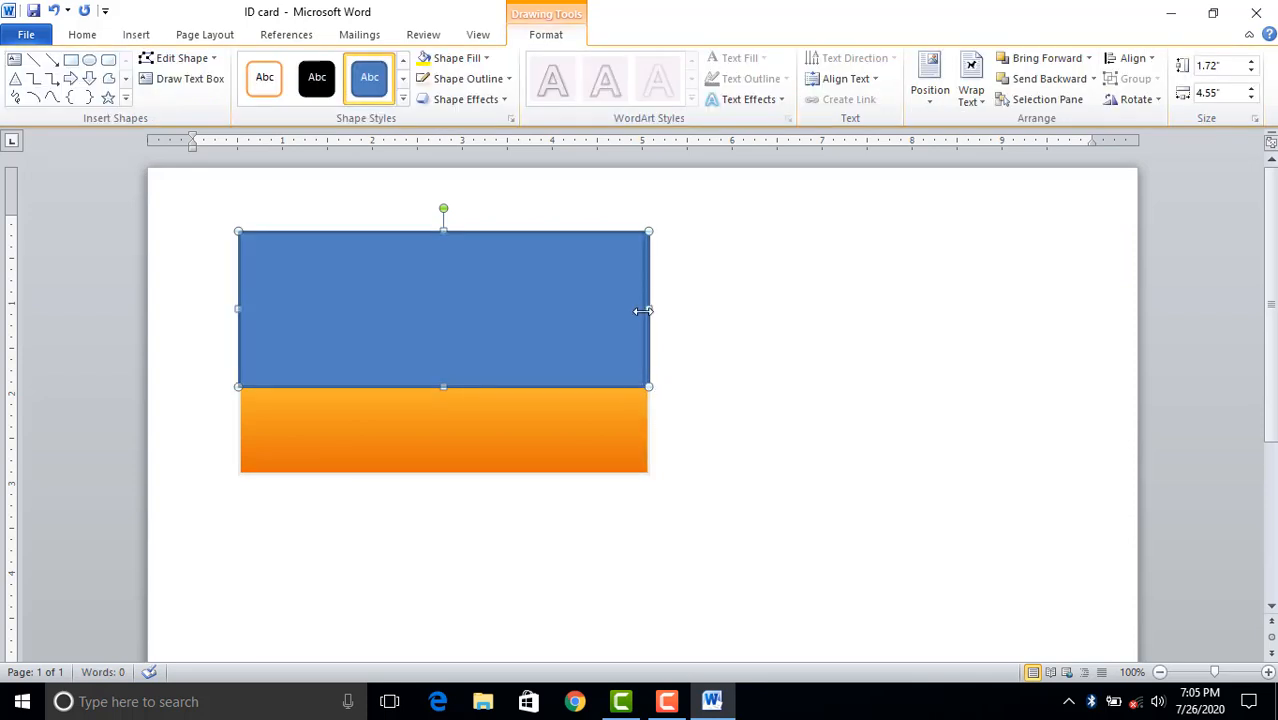
left_click_drag(643, 311, 641, 318)
key("Right")
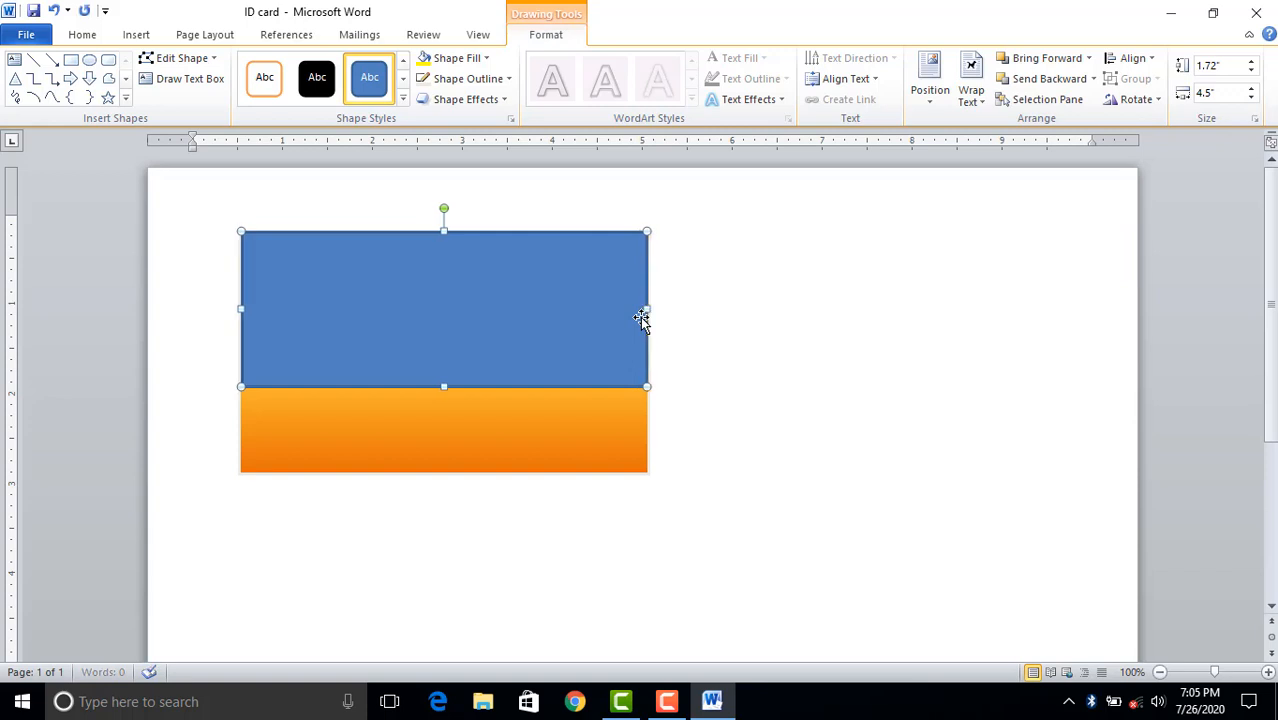
Edit the blue rectangle's points, raising its lower-right corner to about half height so the lower edge slopes.
right_click(499, 306)
left_click(543, 432)
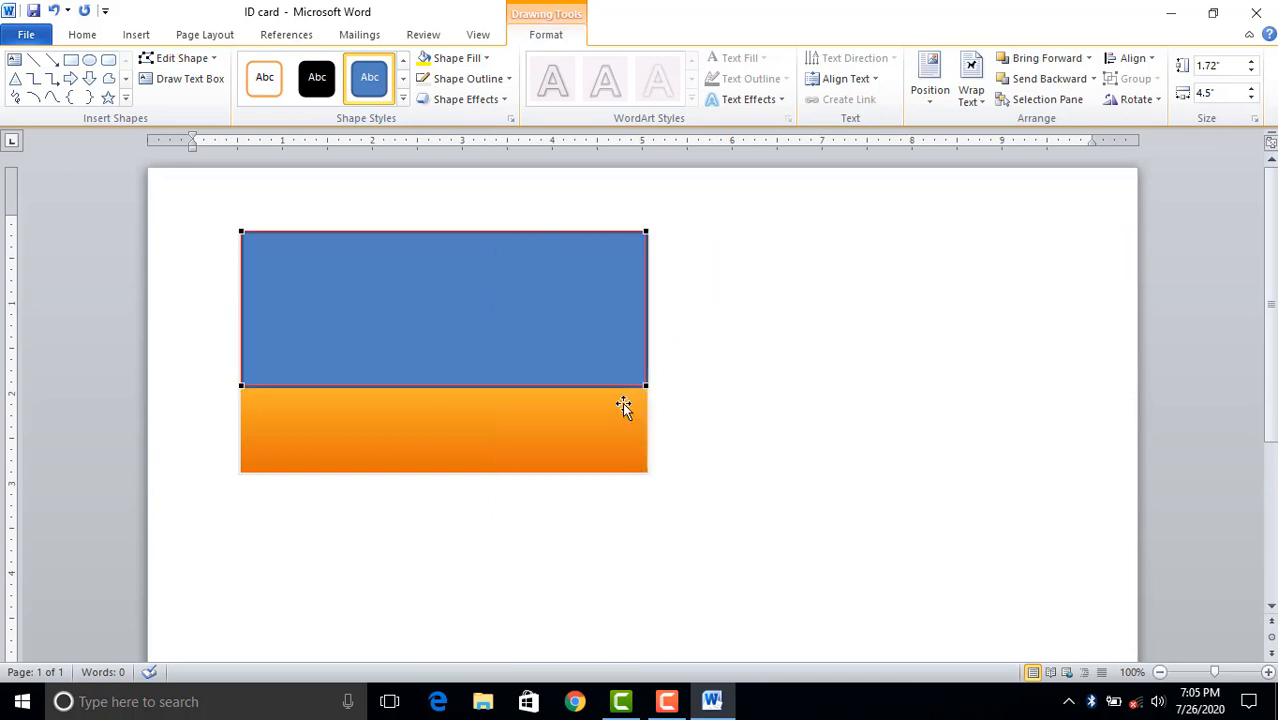
left_click_drag(645, 384, 646, 309)
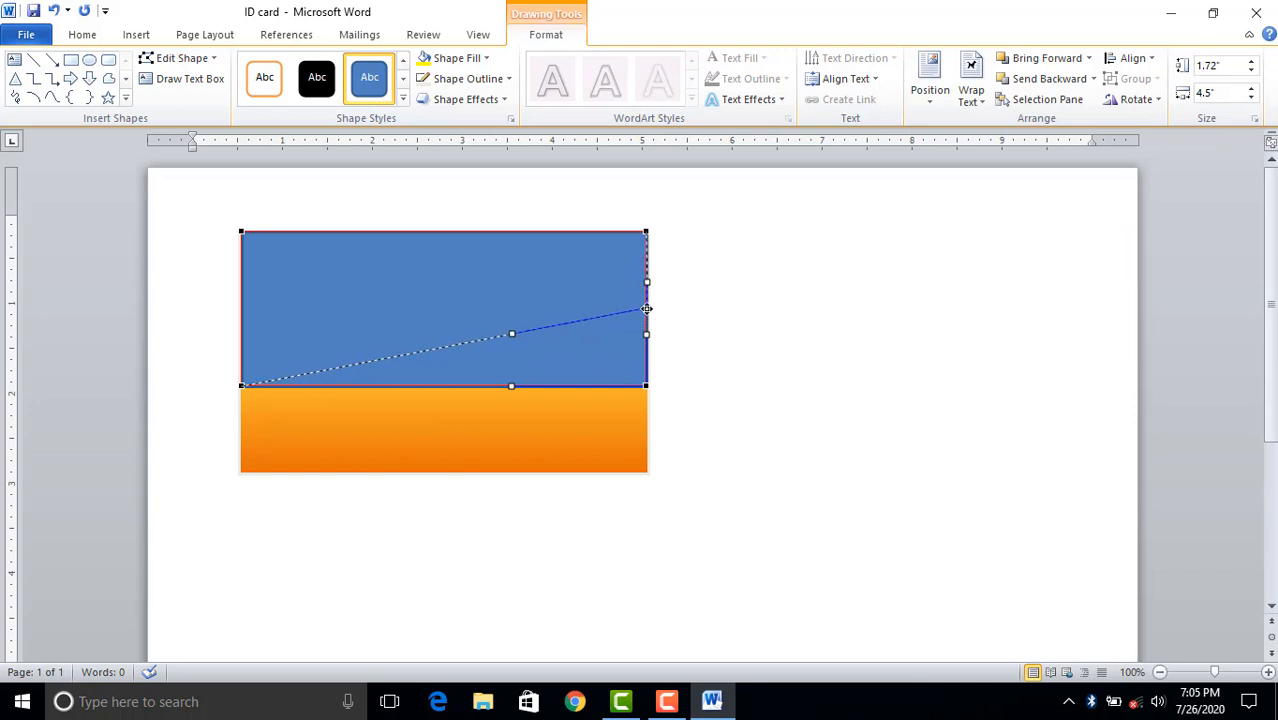
left_click_drag(646, 309, 646, 309)
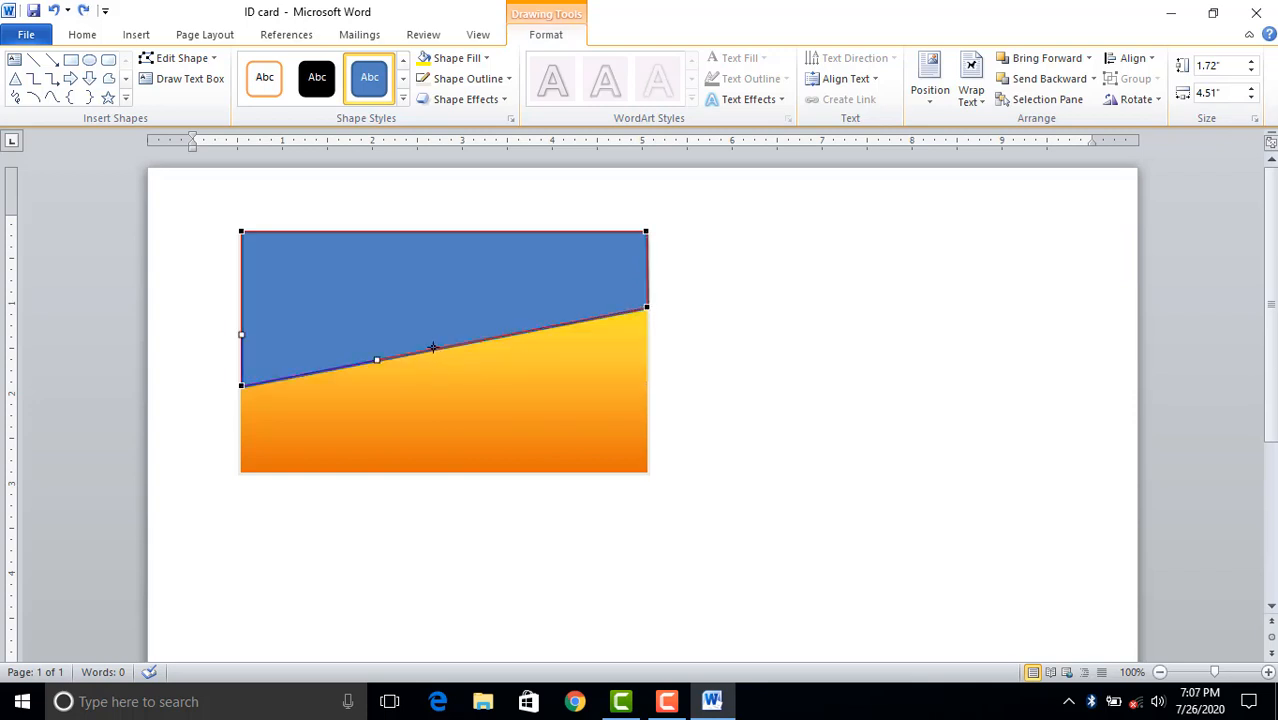
left_click(418, 422)
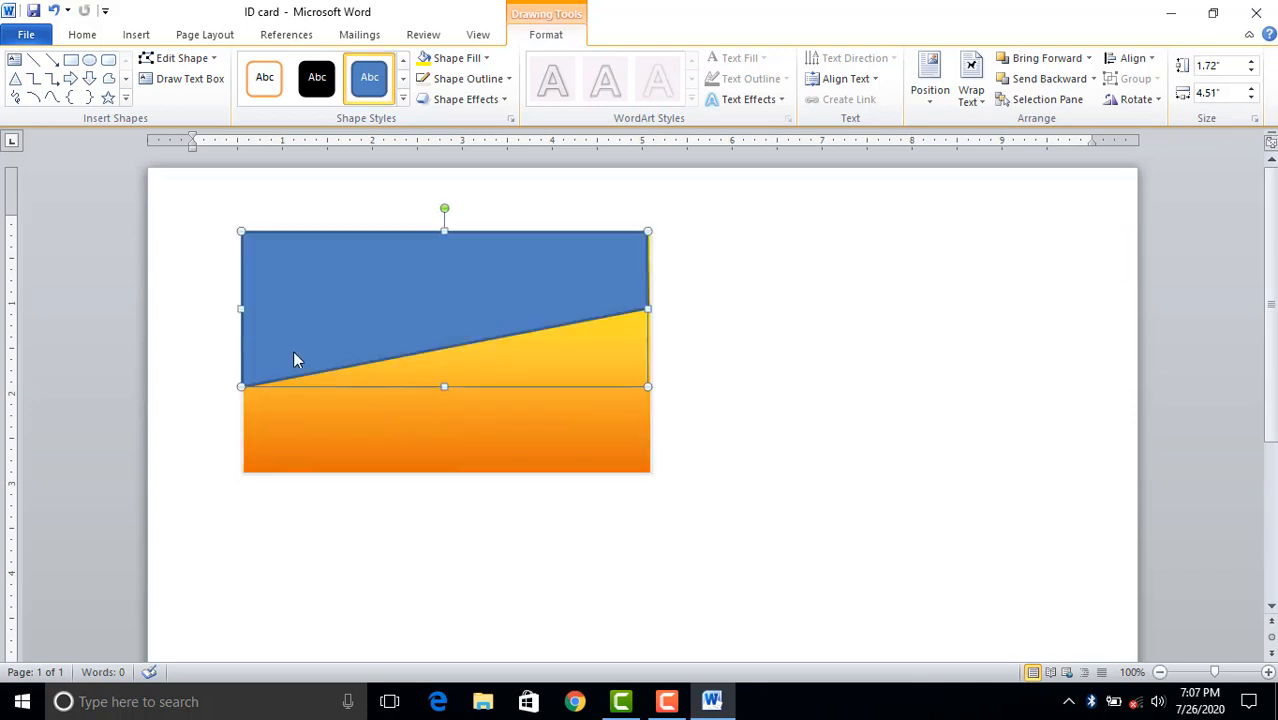
Add a point midway along the blue shape's sloping edge, pull it up into a curve, and raise the lower-right corner slightly.
right_click(317, 302)
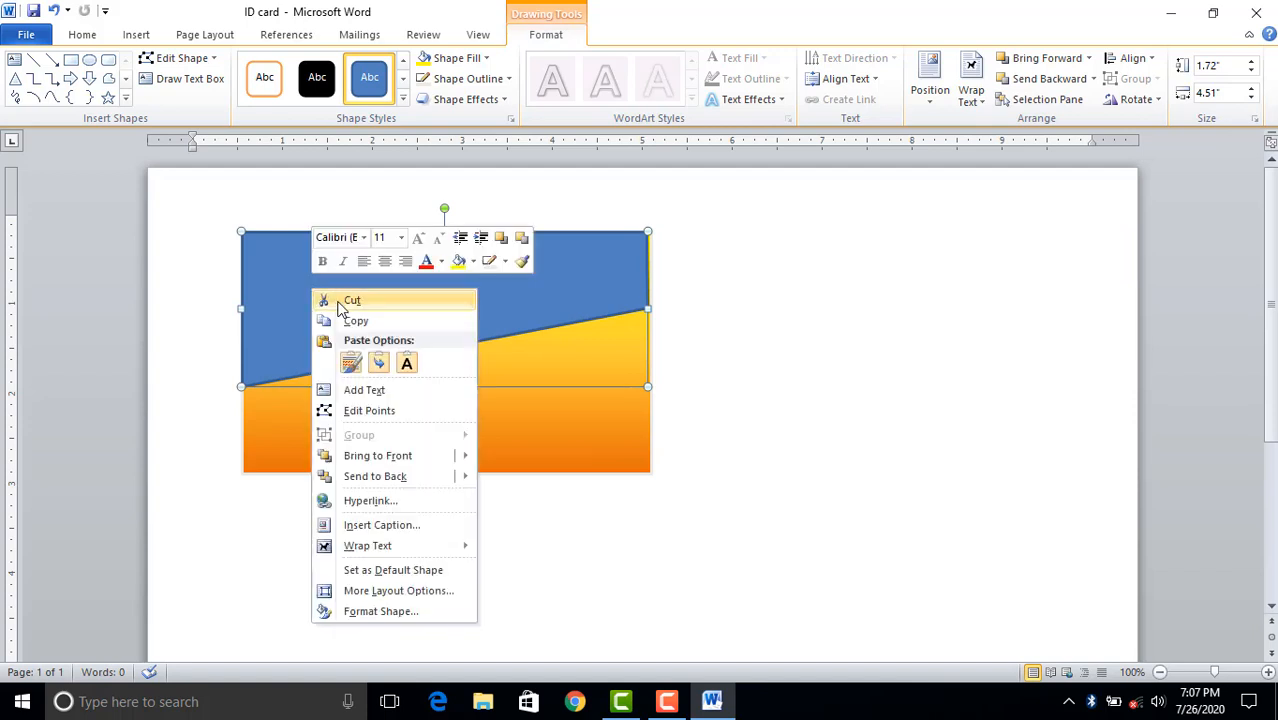
left_click(350, 410)
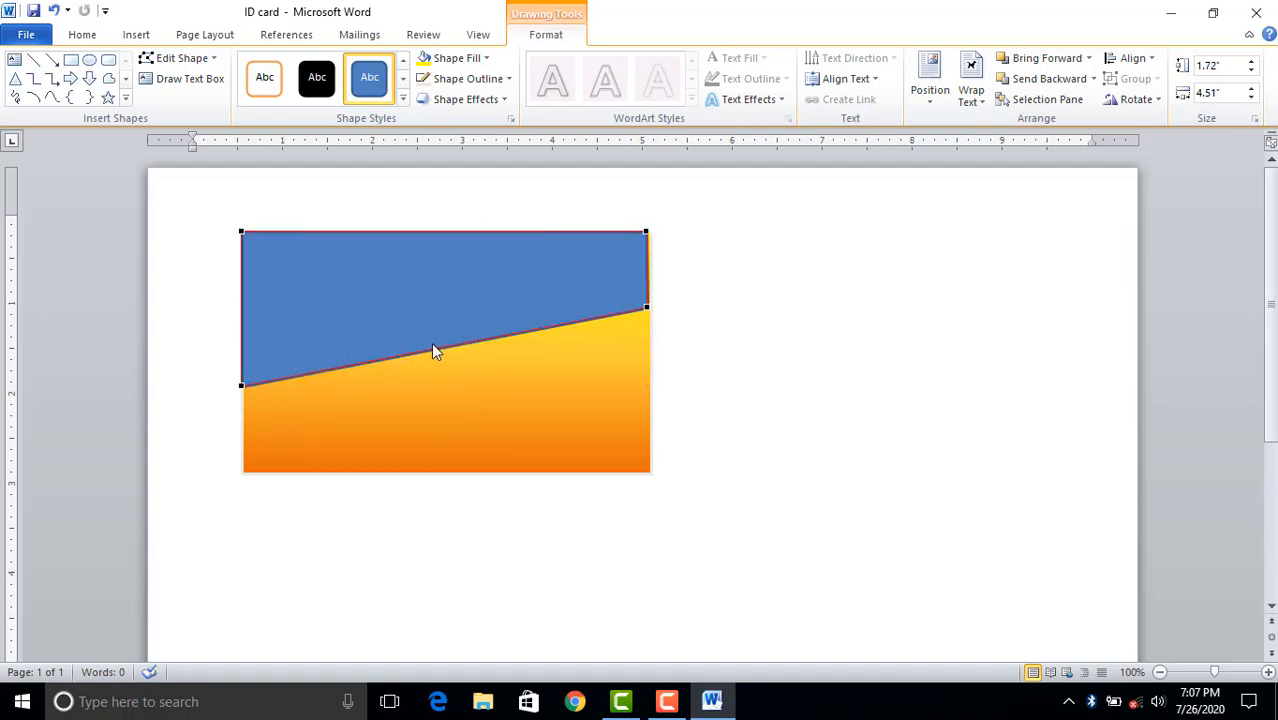
left_click_drag(431, 337, 424, 308)
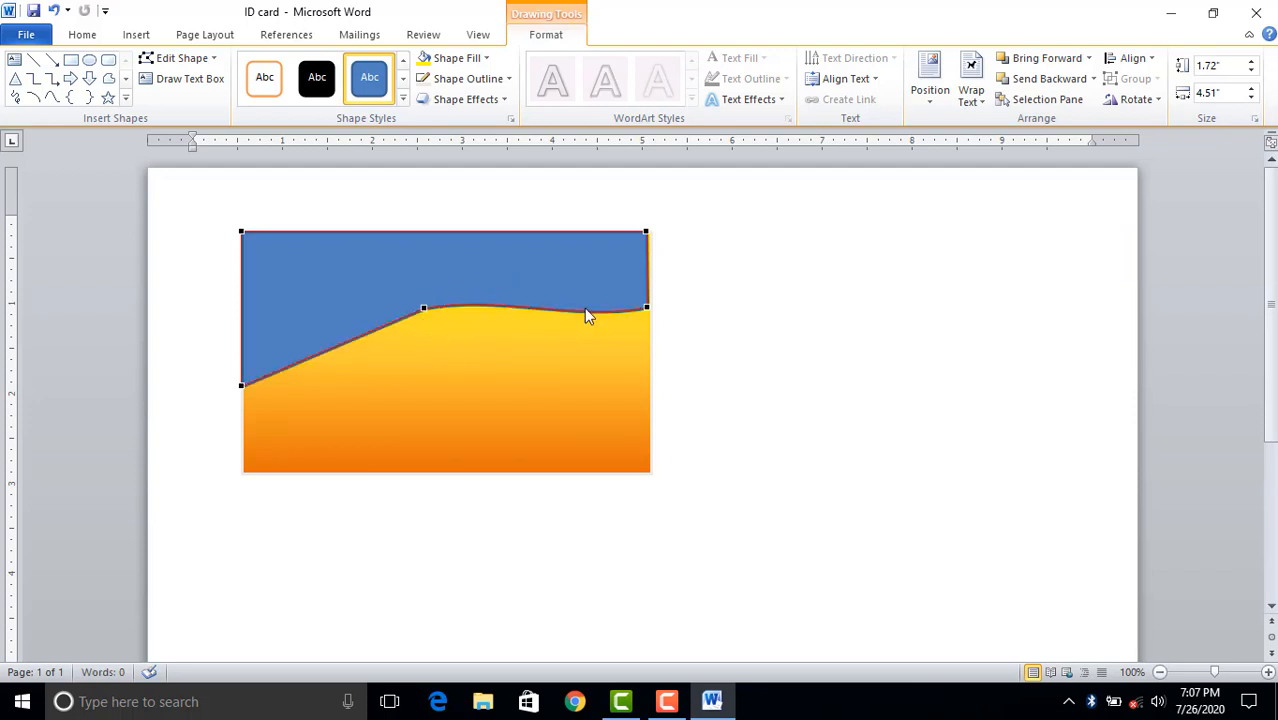
left_click_drag(647, 310, 647, 299)
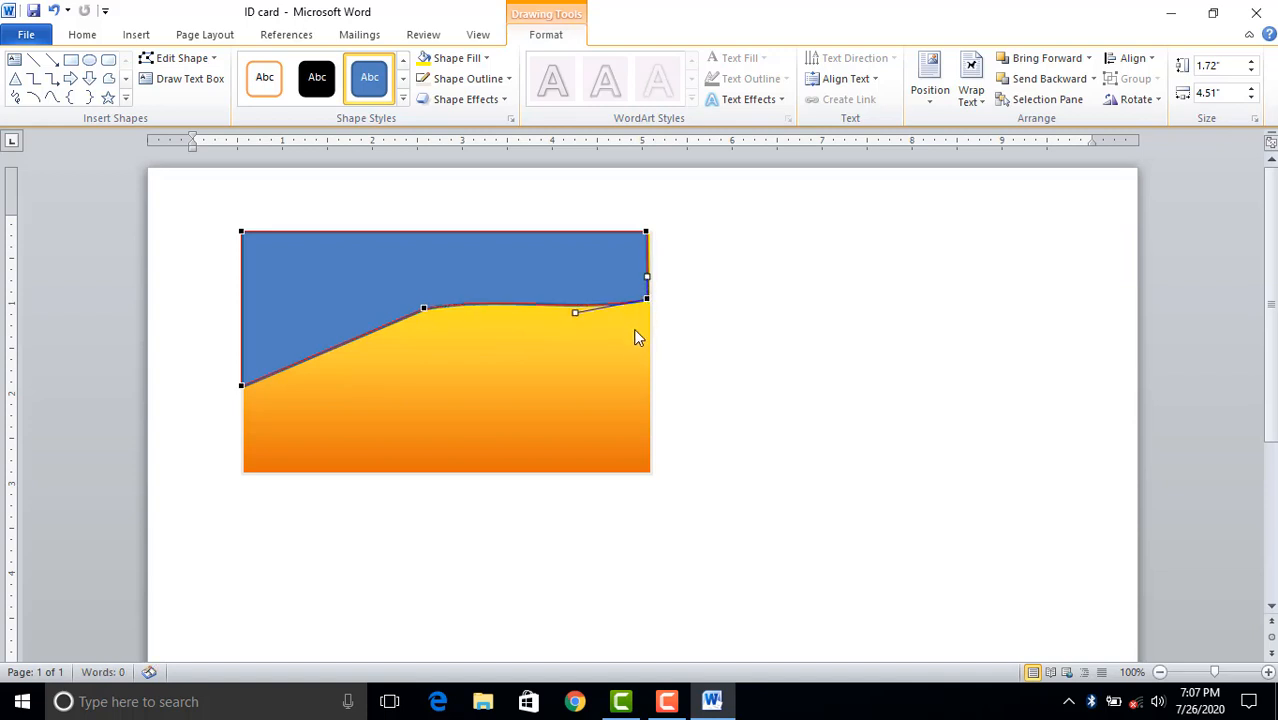
left_click(501, 350)
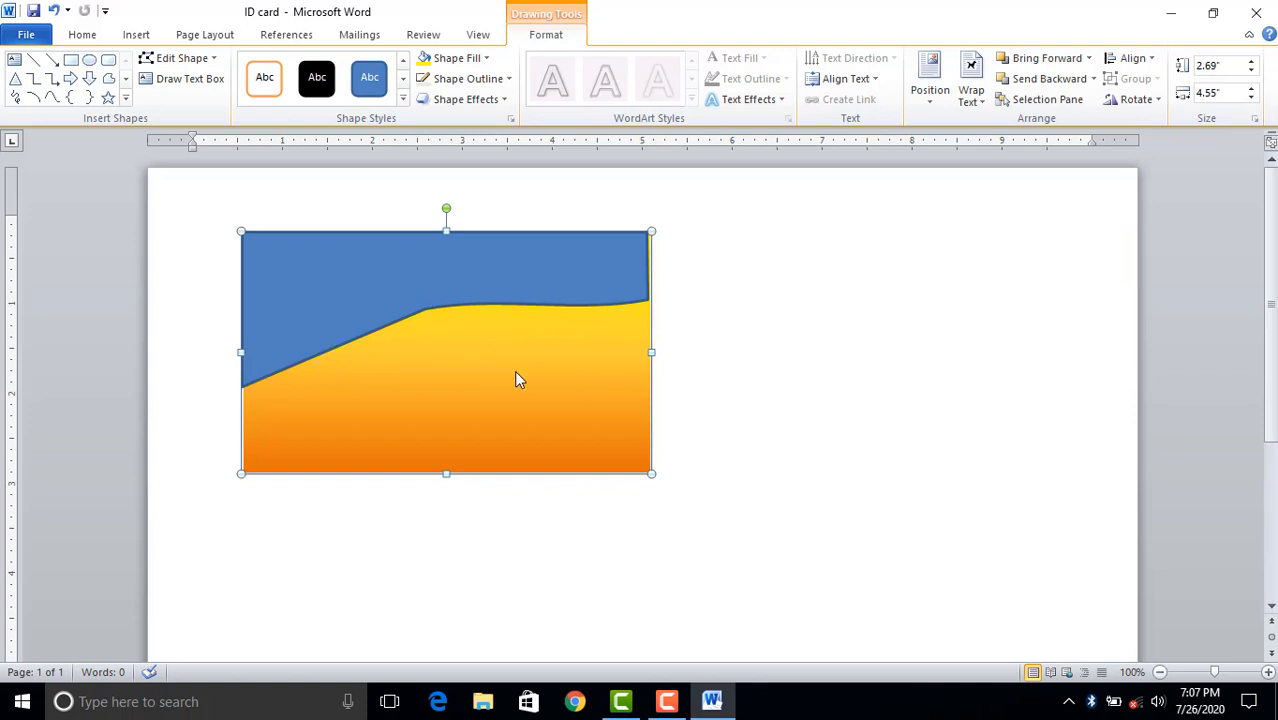
Edit the blue shape's points, adding a point on the lower-left part of its sloping edge to bend it slightly.
left_click(318, 344)
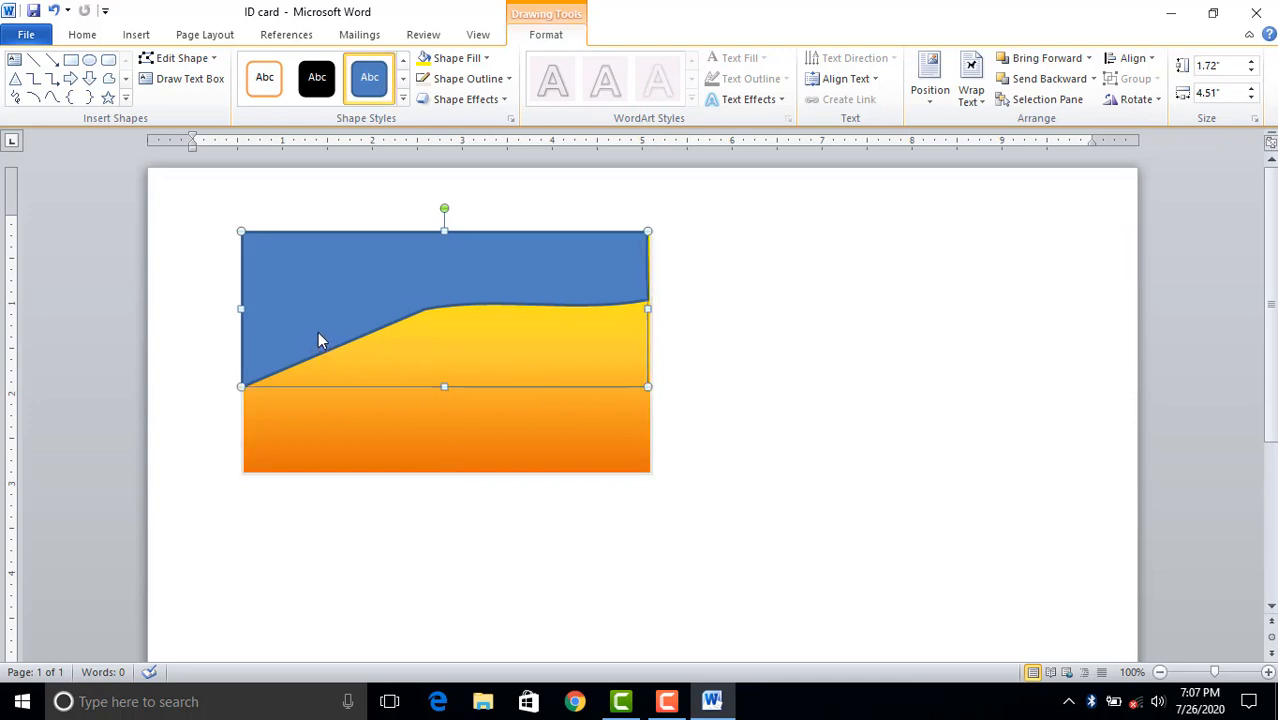
right_click(318, 340)
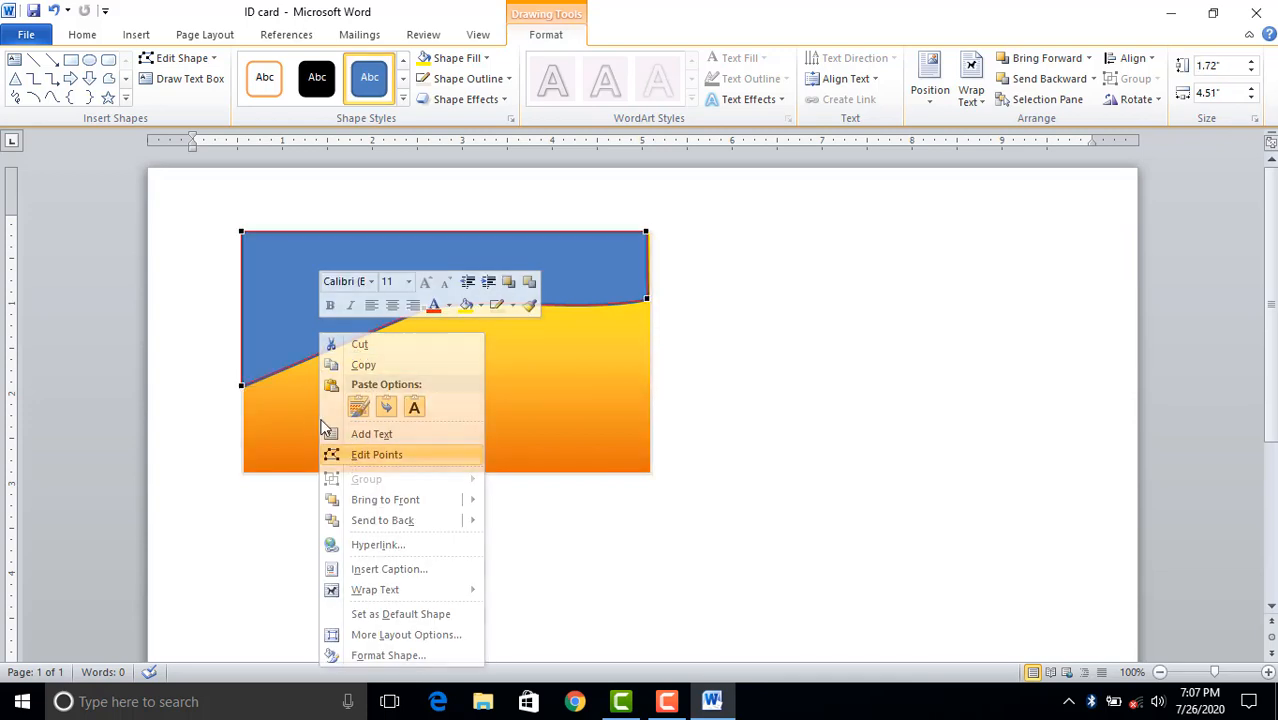
left_click(362, 451)
left_click_drag(311, 362, 312, 362)
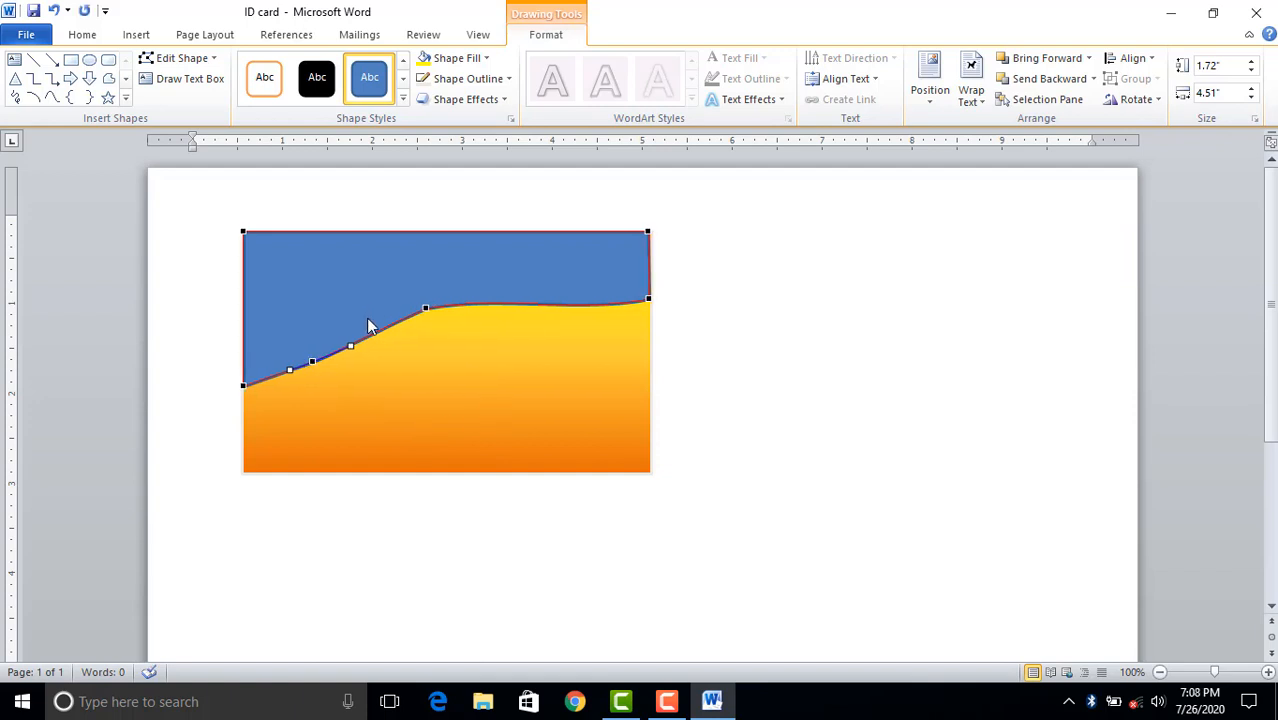
Duplicate the curved blue shape and move the copy down over the card's lower edge.
key("ctrl+d")
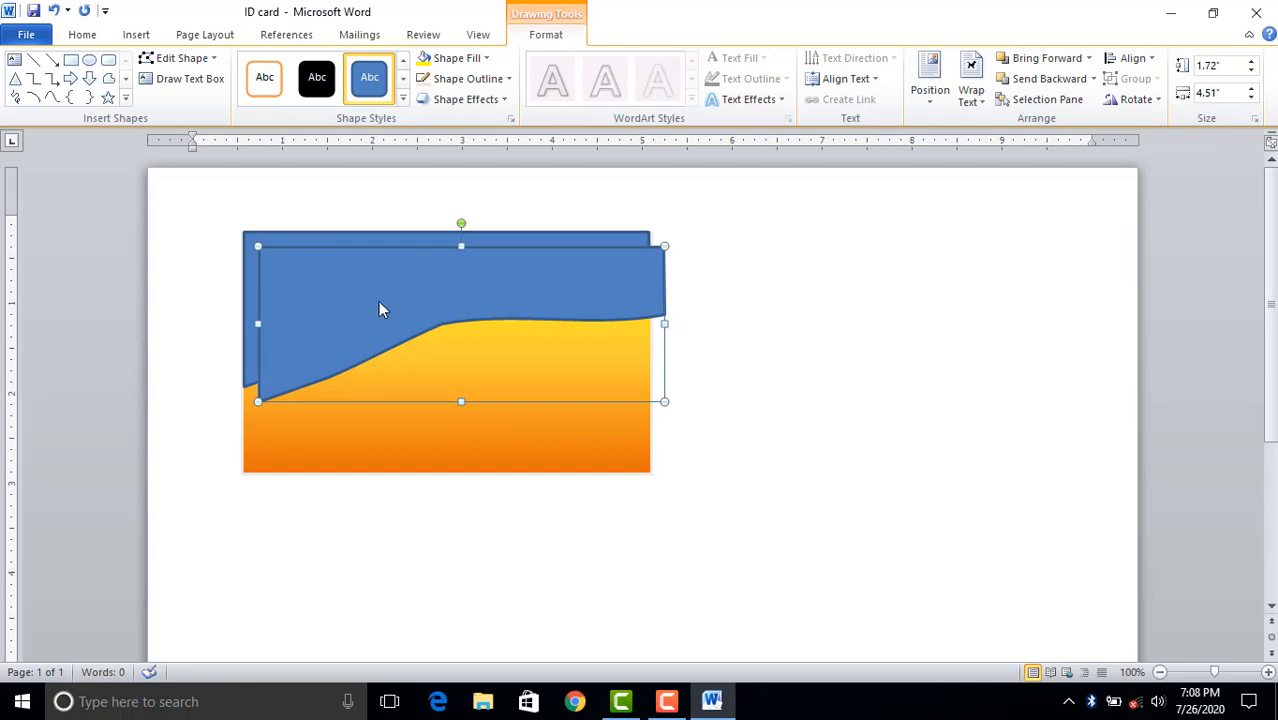
left_click_drag(378, 309, 408, 503)
Fill the original curved shape at the top of the card with yellow and remove its outline.
left_click(317, 277)
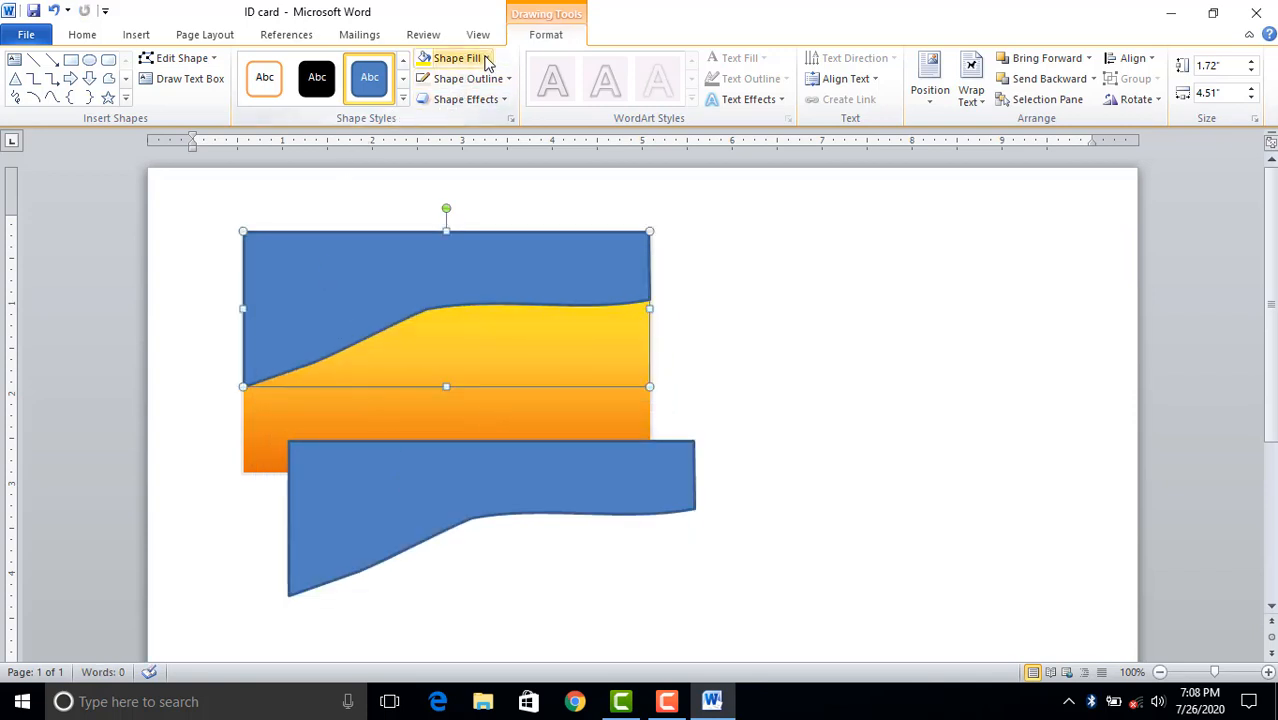
left_click(485, 58)
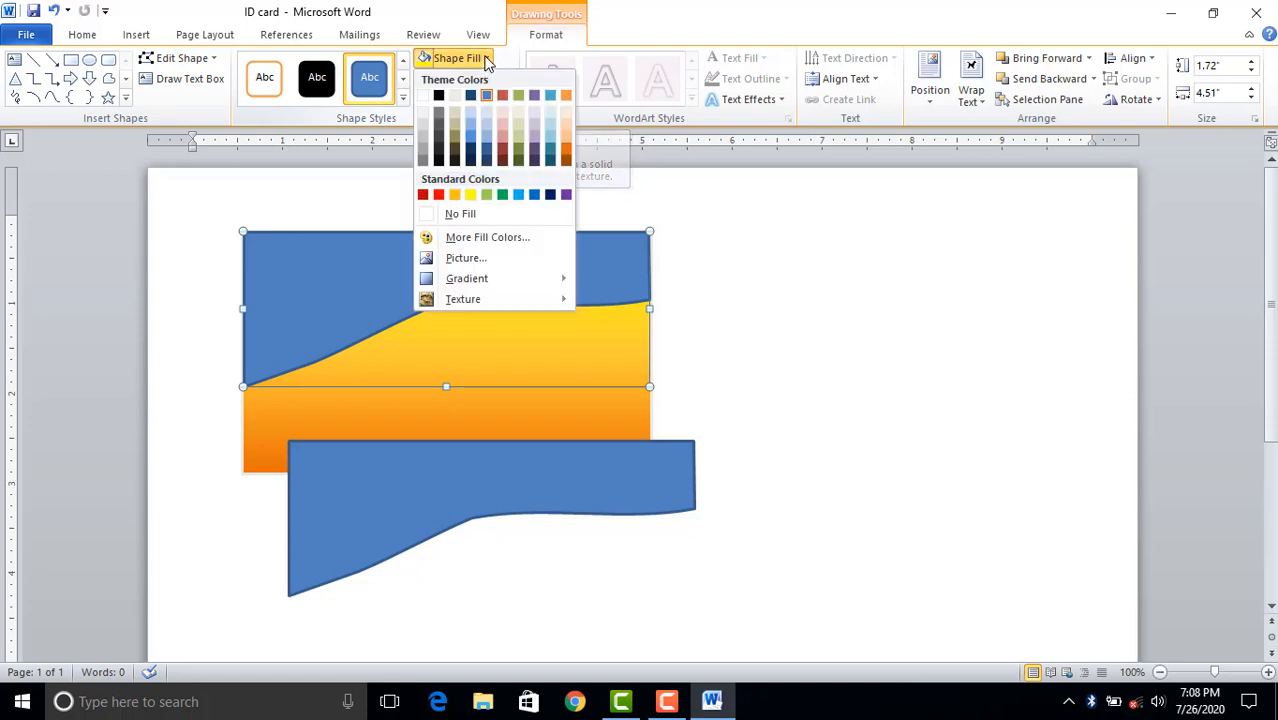
left_click(425, 57)
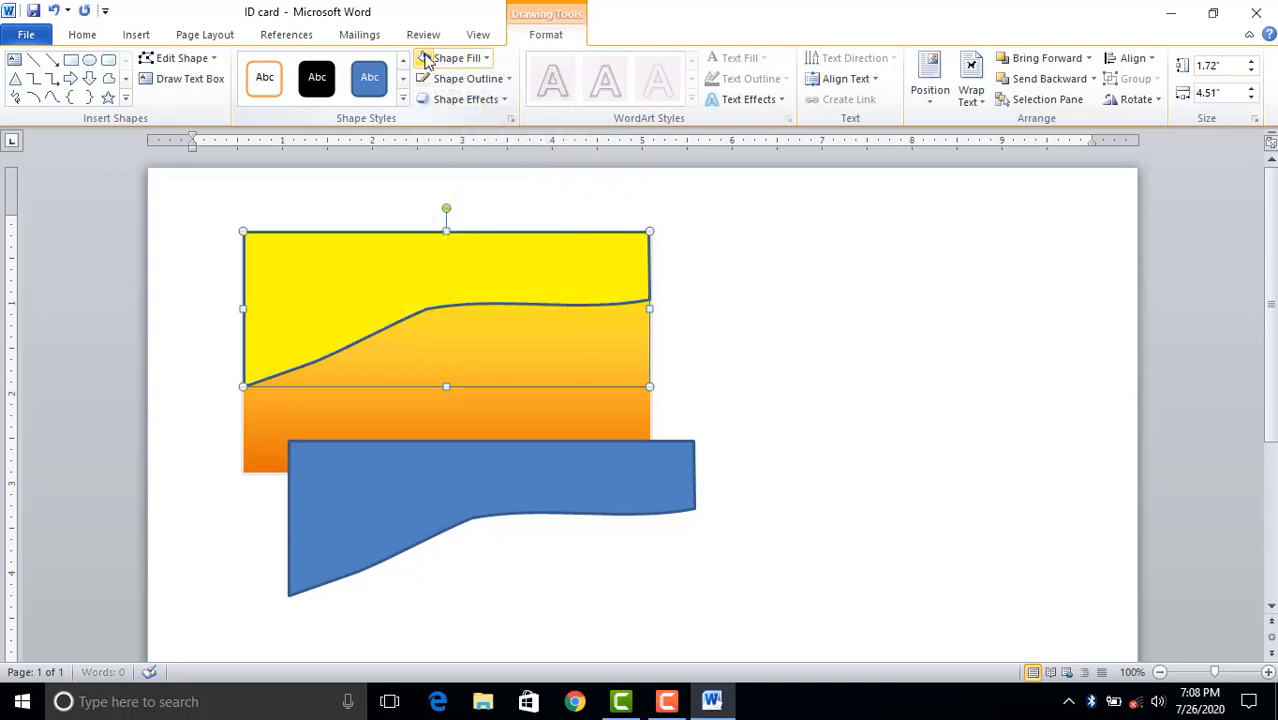
left_click(500, 80)
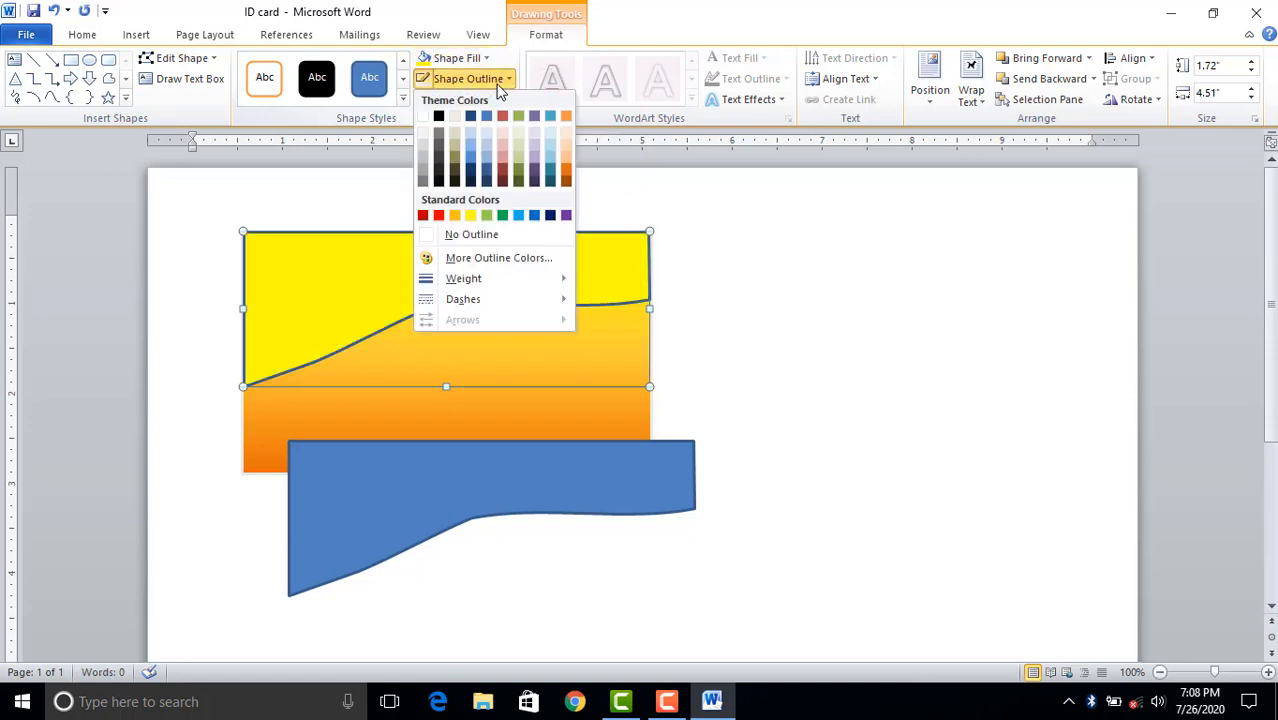
left_click(455, 236)
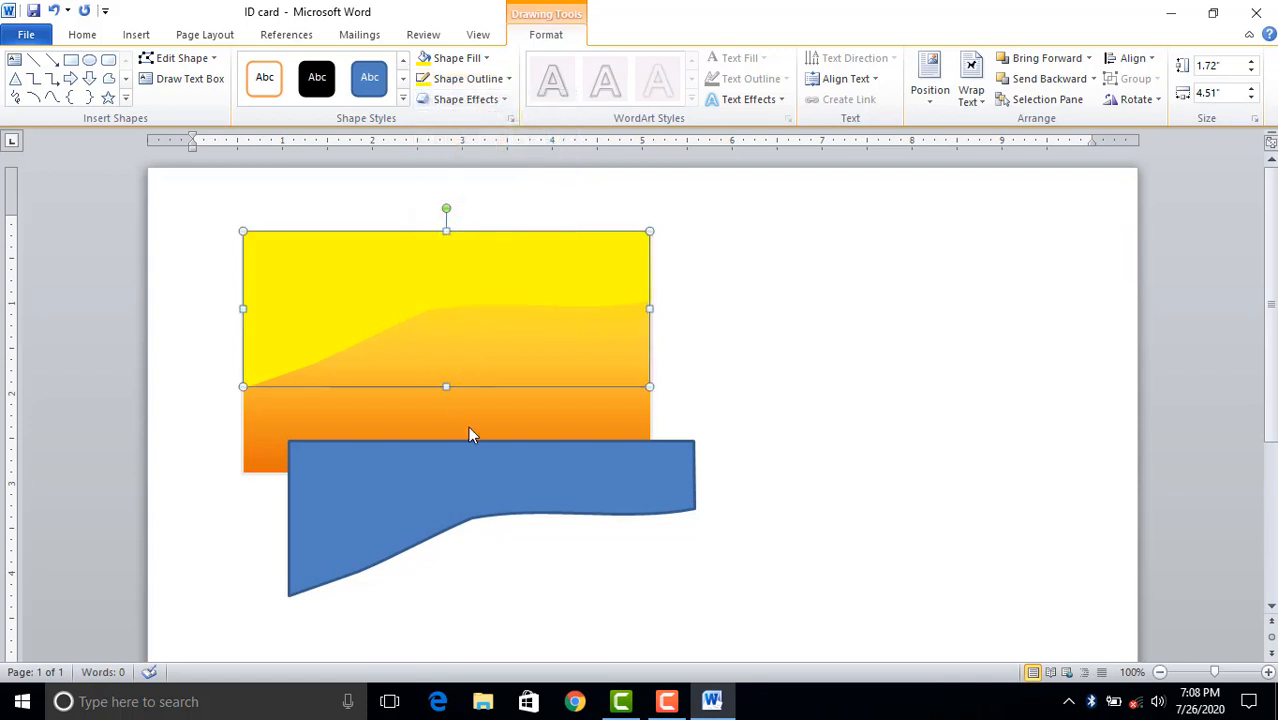
Move the blue copy clear below the card and stretch the yellow shape downward to a height of 2.1".
left_click_drag(464, 513, 483, 599)
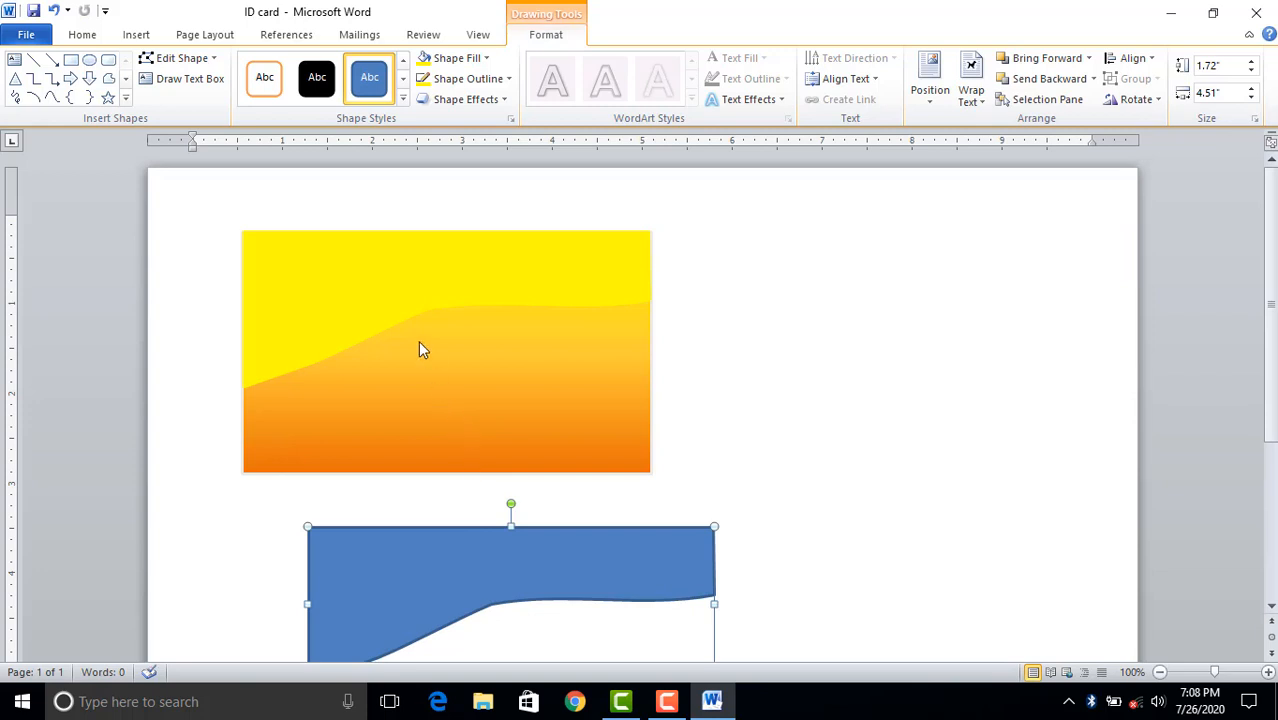
left_click(399, 299)
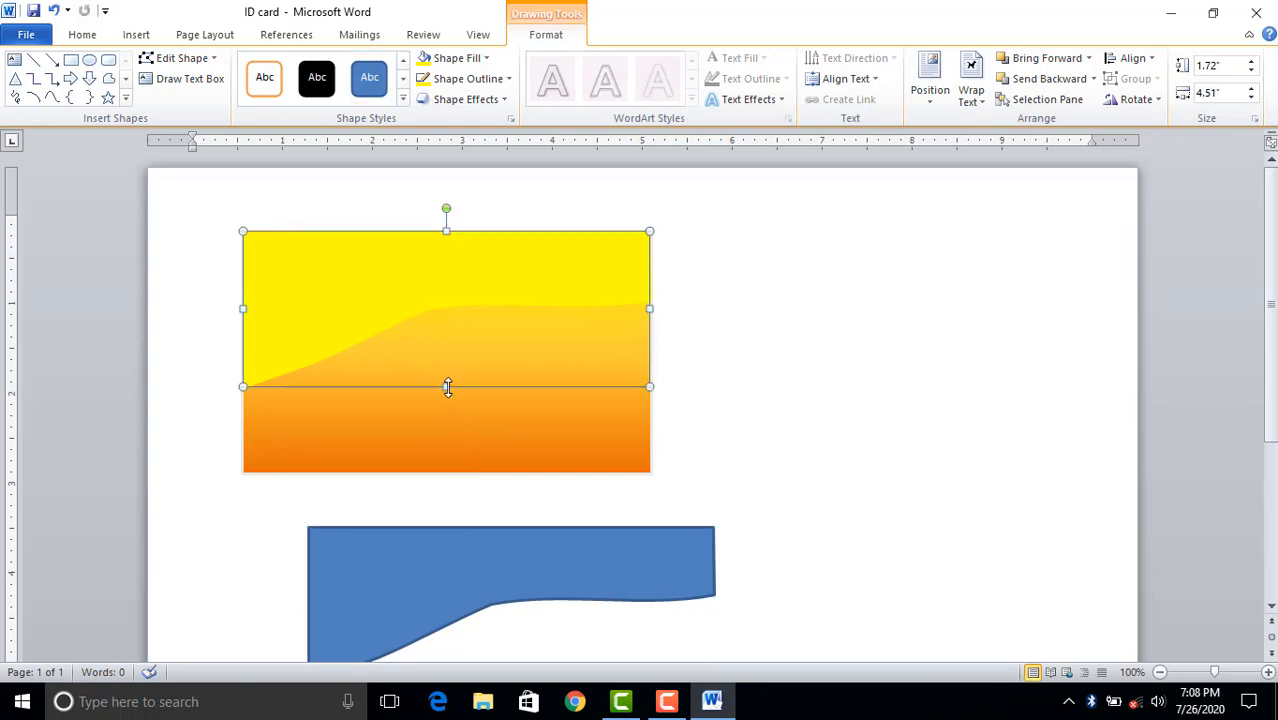
left_click_drag(446, 398, 443, 421)
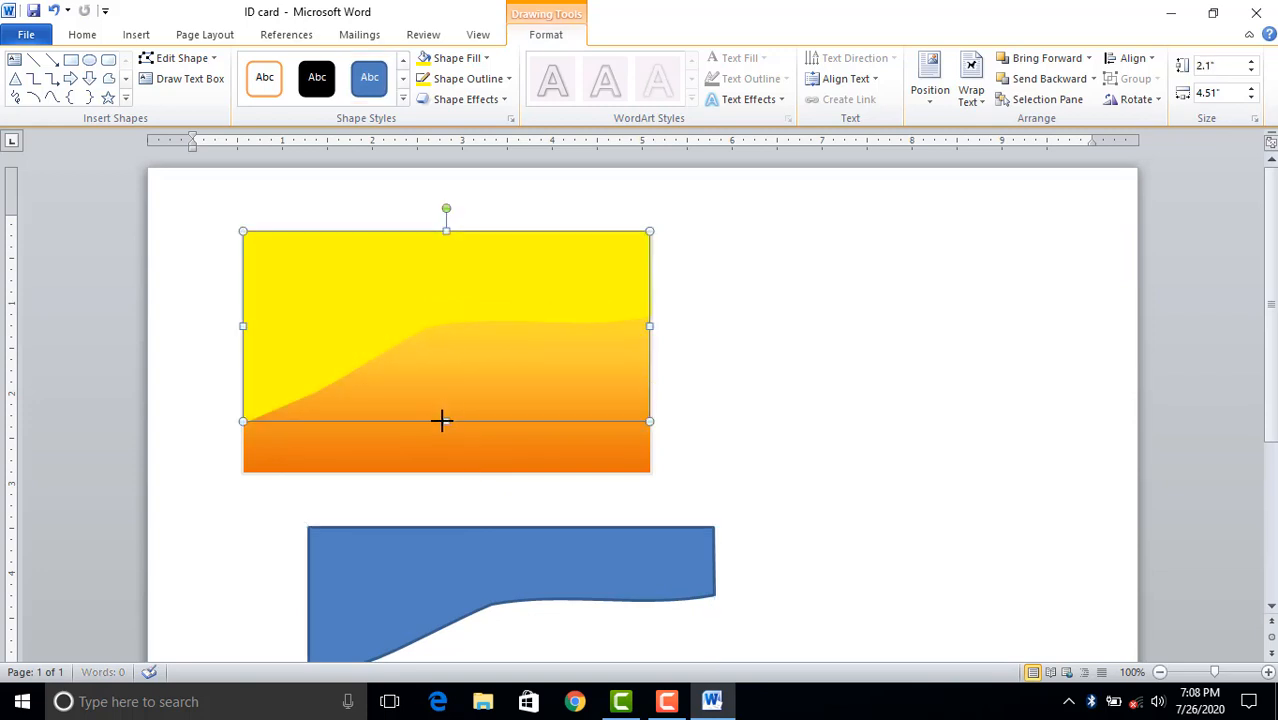
Edit the yellow shape's points, raising its lower-right corner so the curved edge climbs to the card's right side.
right_click(555, 290)
left_click(594, 410)
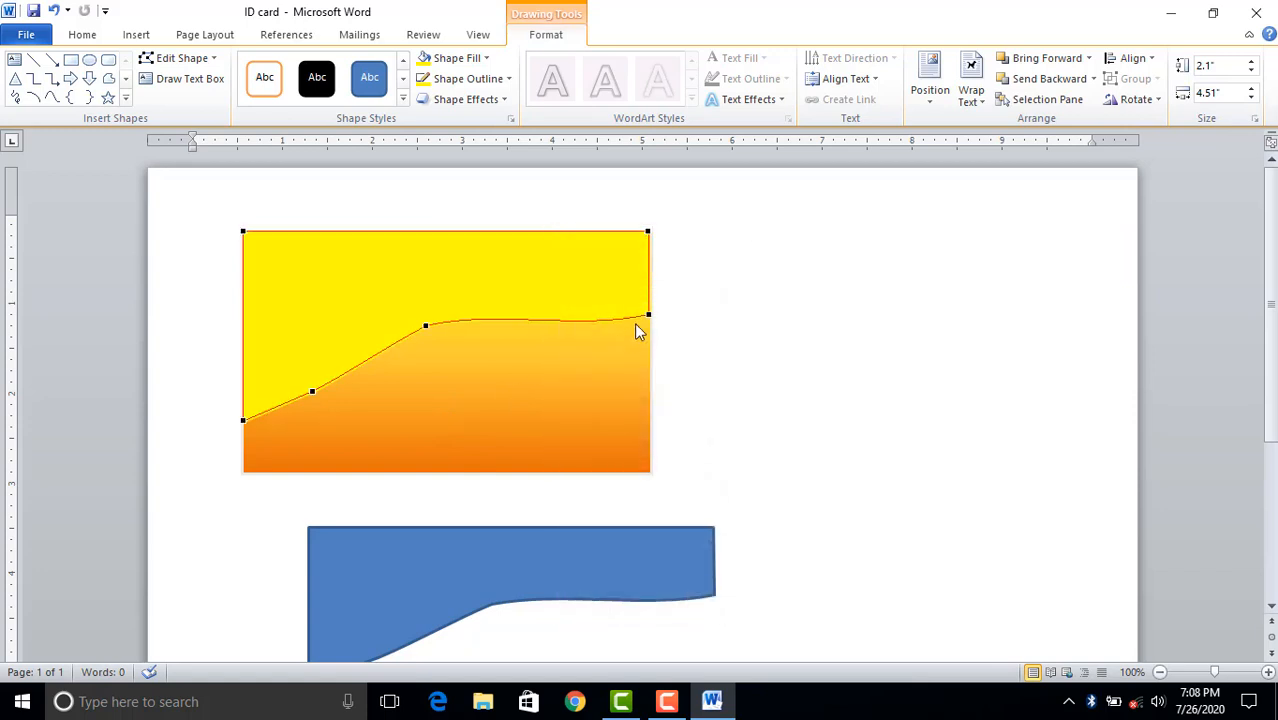
left_click_drag(648, 315, 650, 291)
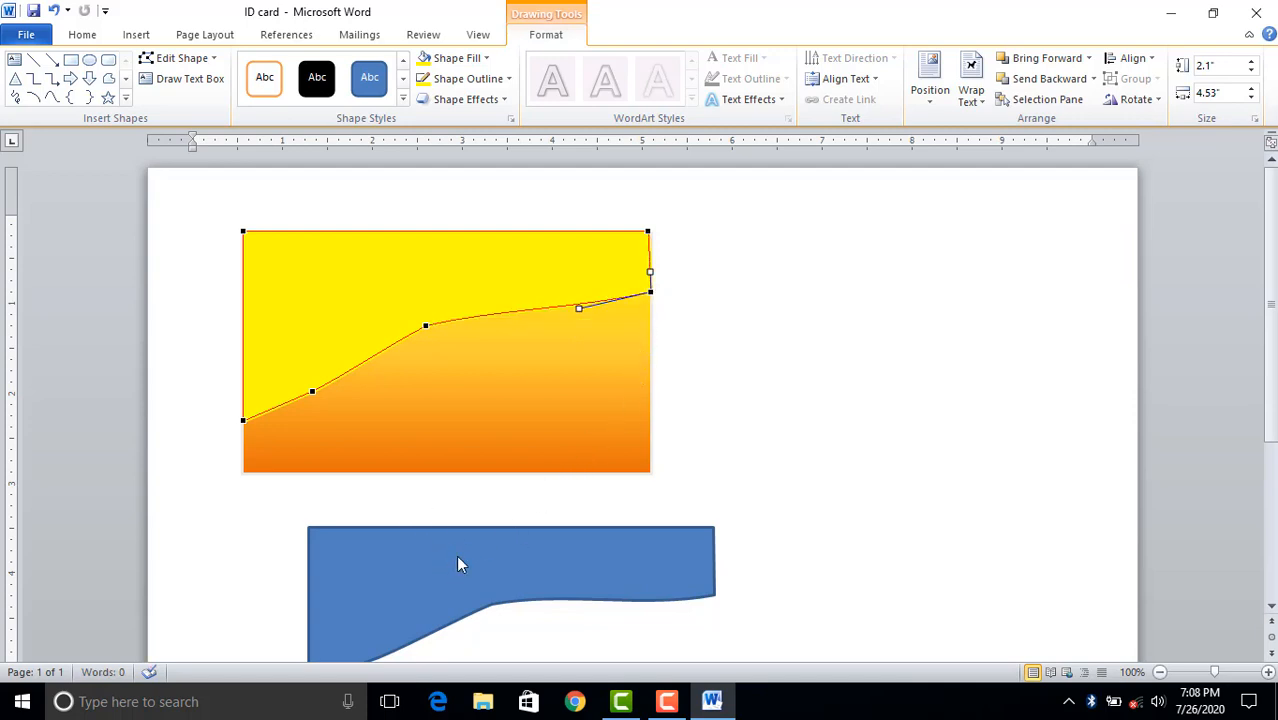
left_click_drag(568, 306, 535, 314)
key("ctrl+z")
key("ctrl+z")
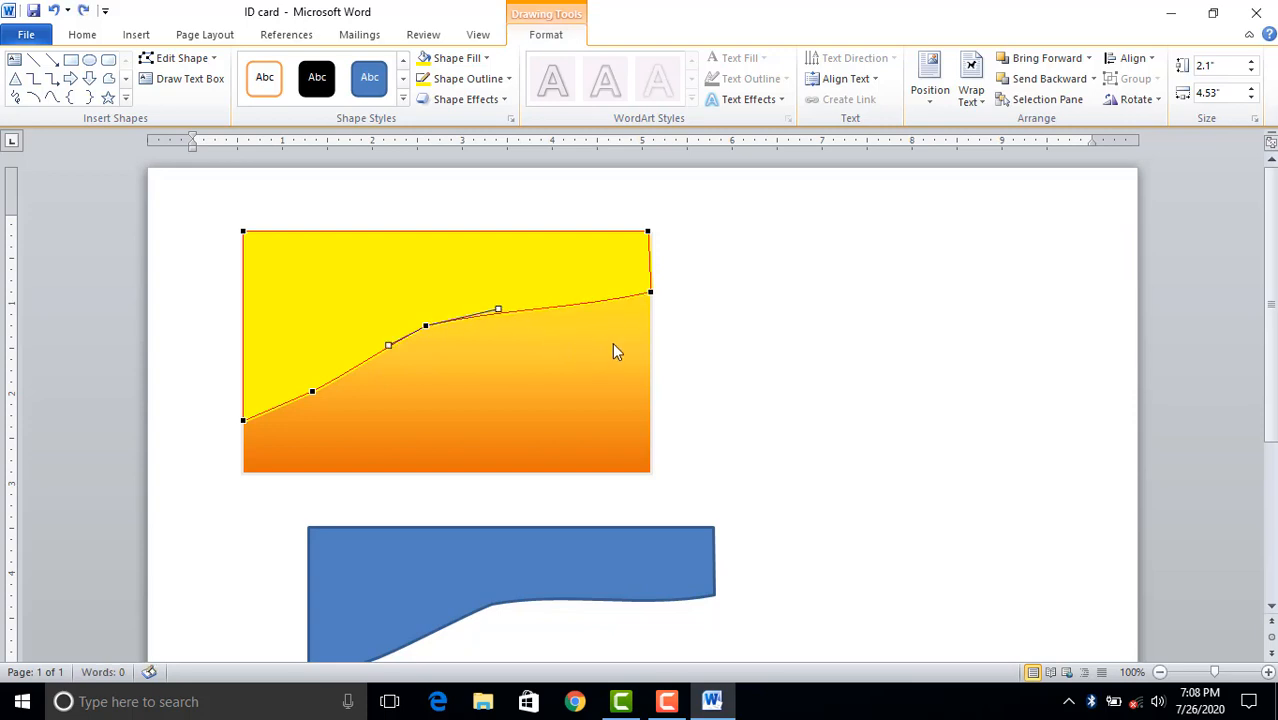
Move the blue copy over the yellow shape and nudge it into line with the card's edges, leaving a yellow band below.
left_click(710, 350)
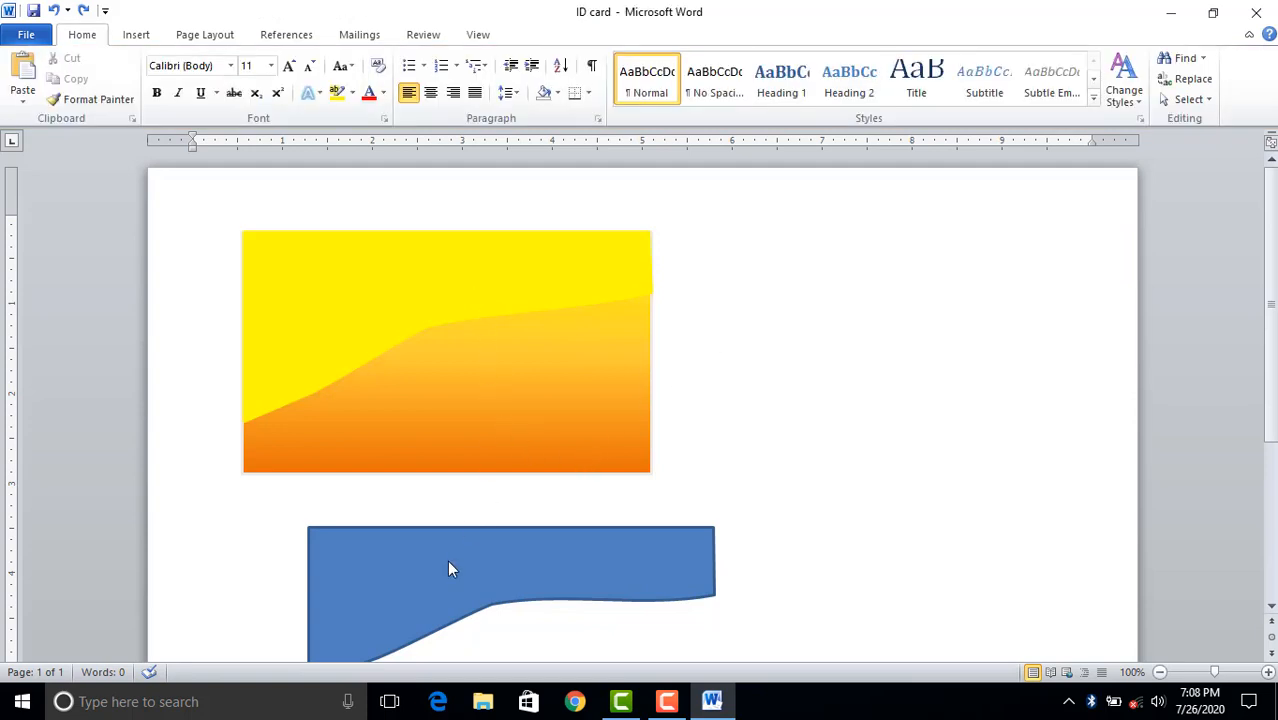
mouse_move(448, 568)
left_mouse_down()
mouse_move(414, 337)
mouse_move(389, 269)
mouse_move(394, 286)
left_mouse_up()
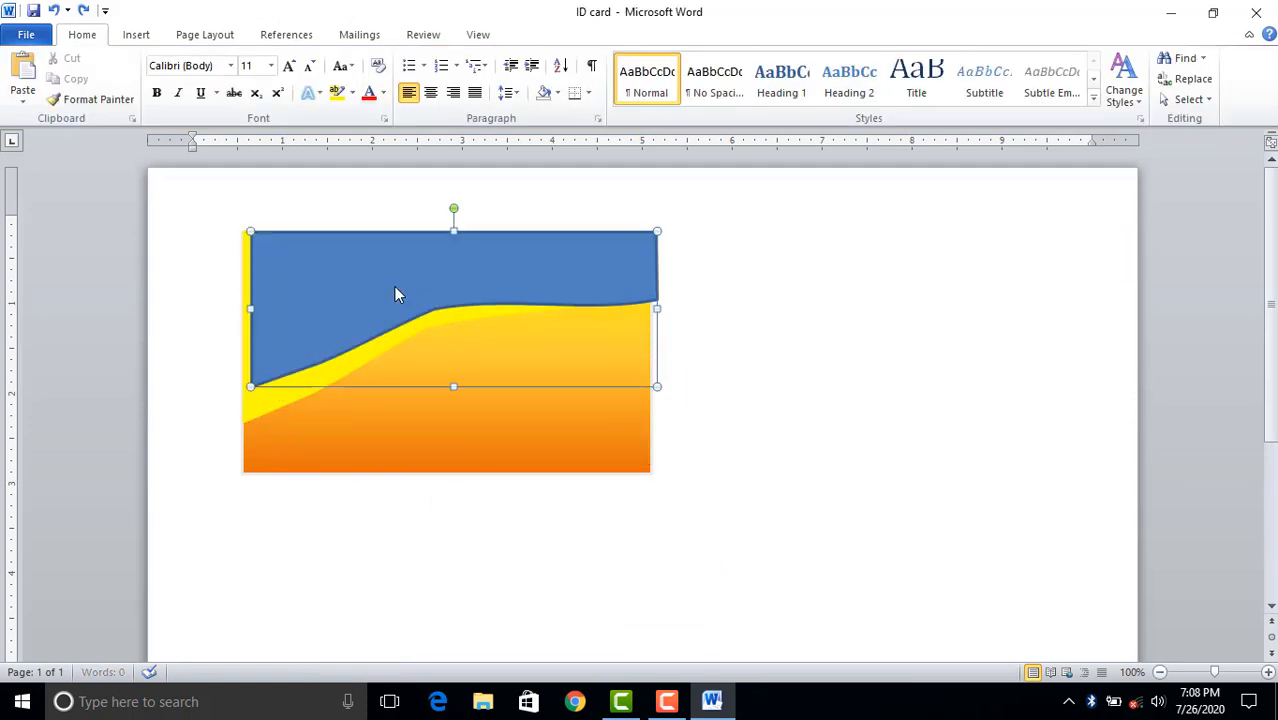
key("Left")
key("Left")
key("Left")
key("Left")
key("Left")
key("Left")
key("Left")
key("Left")
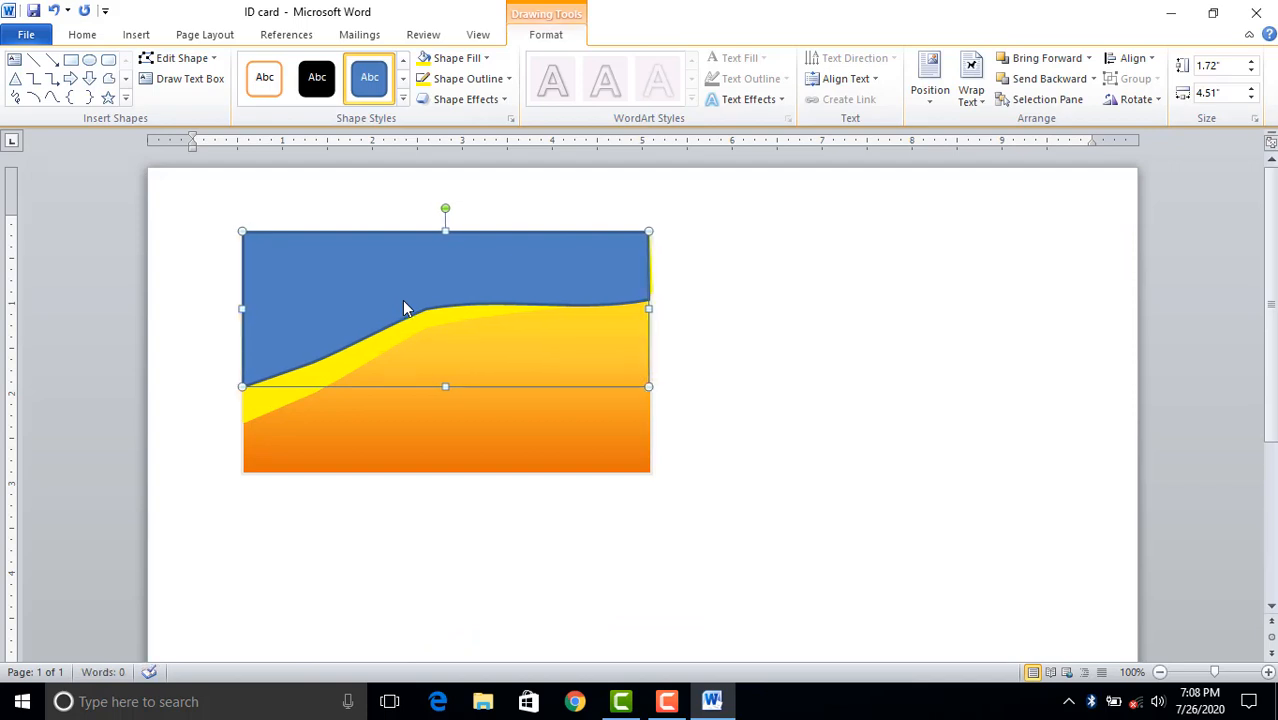
key("Down")
key("Right")
key("Right")
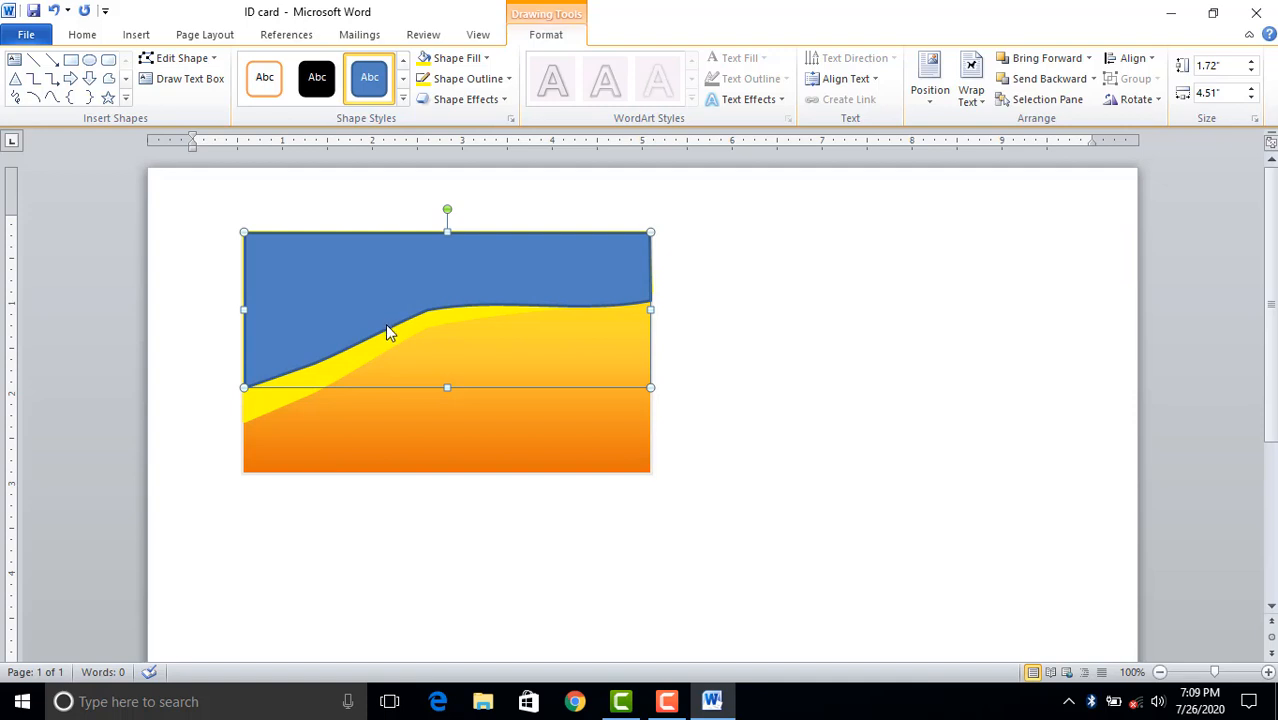
Fill the upper curved shape with the standard Dark Blue color and remove its outline.
left_click(487, 60)
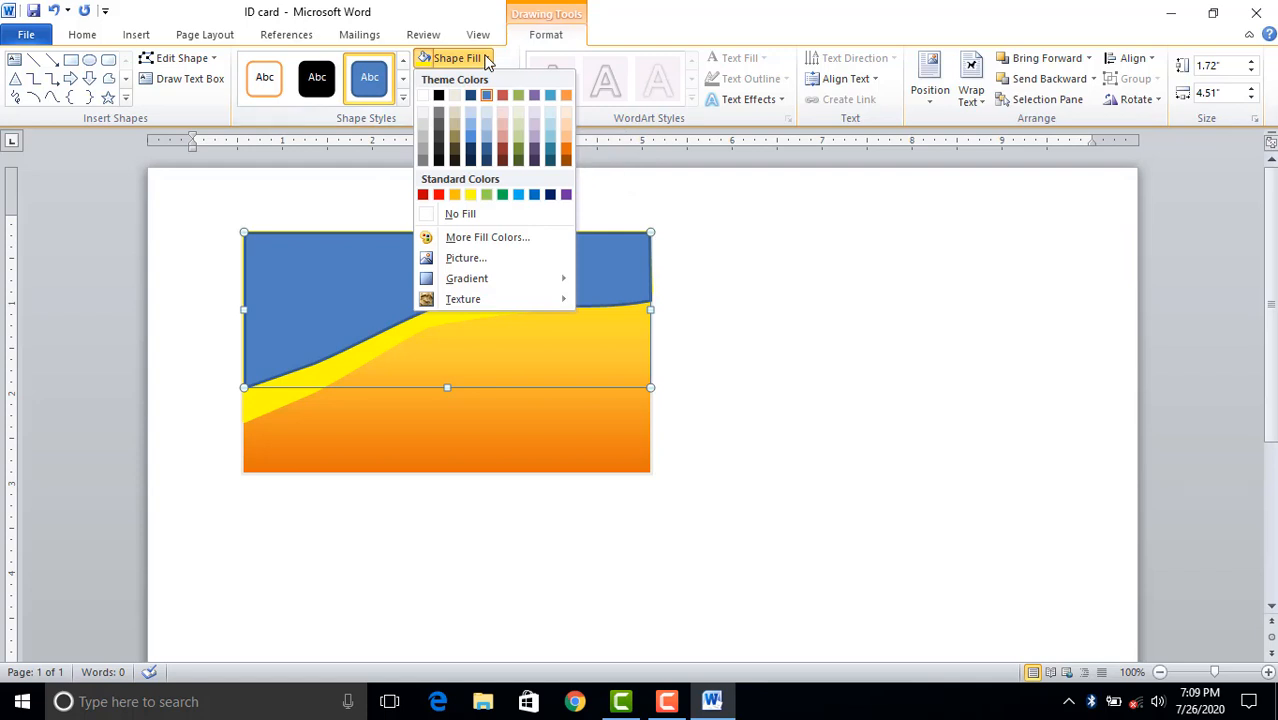
left_click(549, 195)
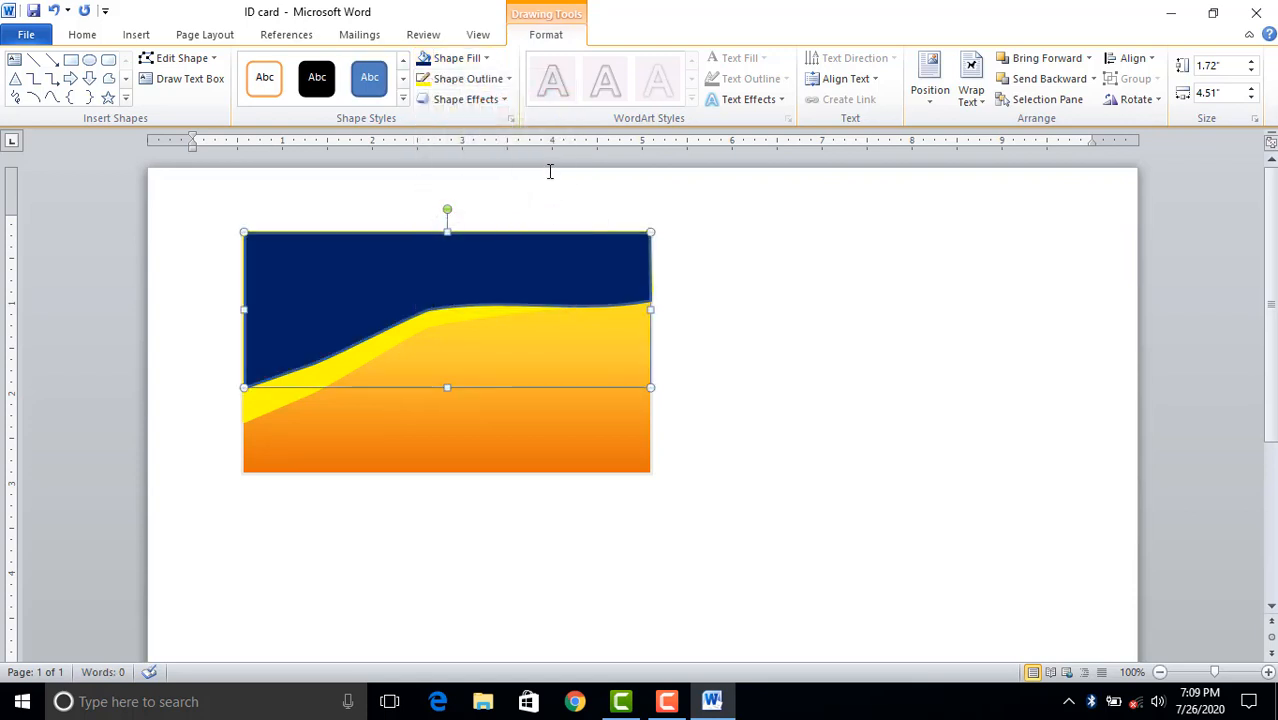
left_click(503, 84)
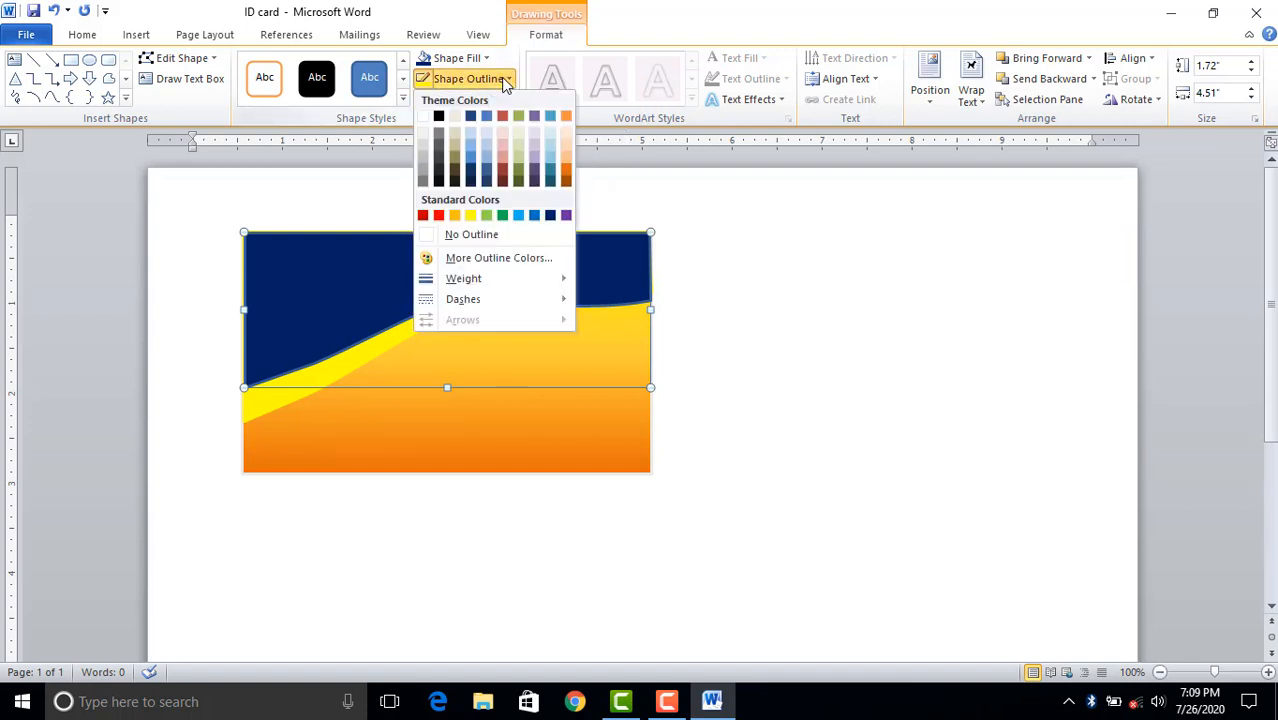
left_click(474, 236)
left_click(720, 330)
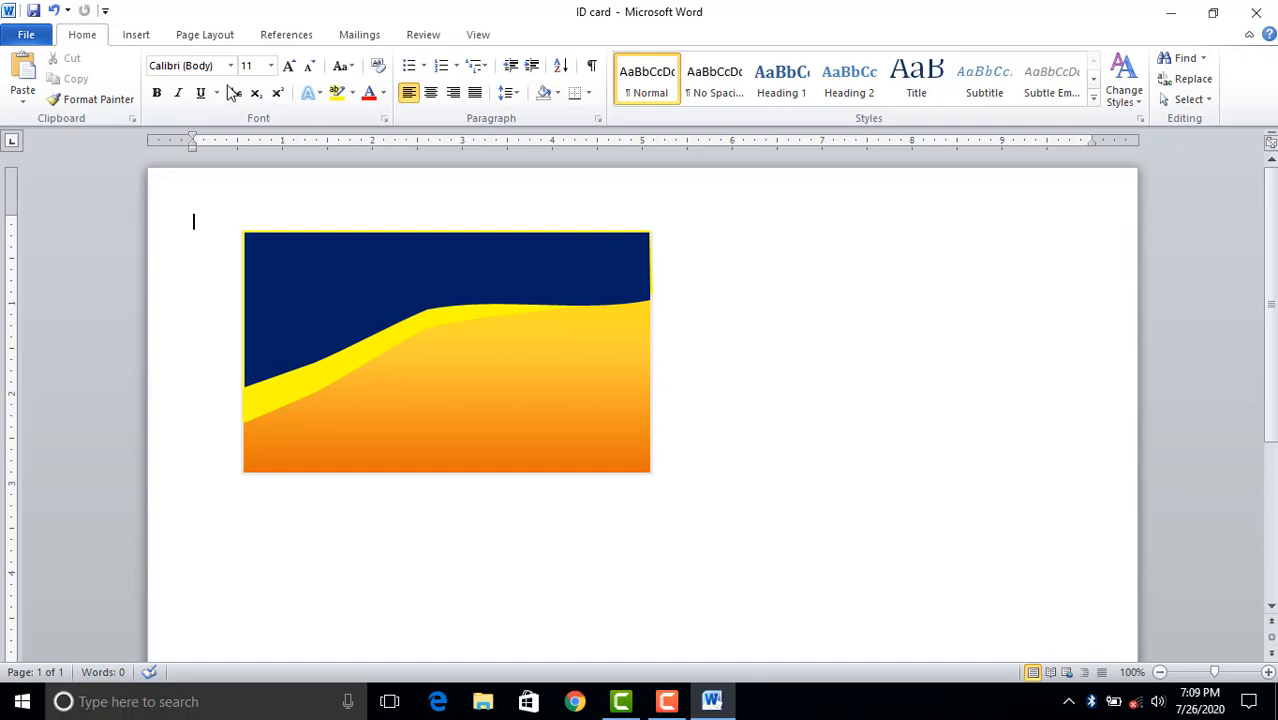
Insert the man's portrait photo from folder A on the Desktop.
left_click(136, 35)
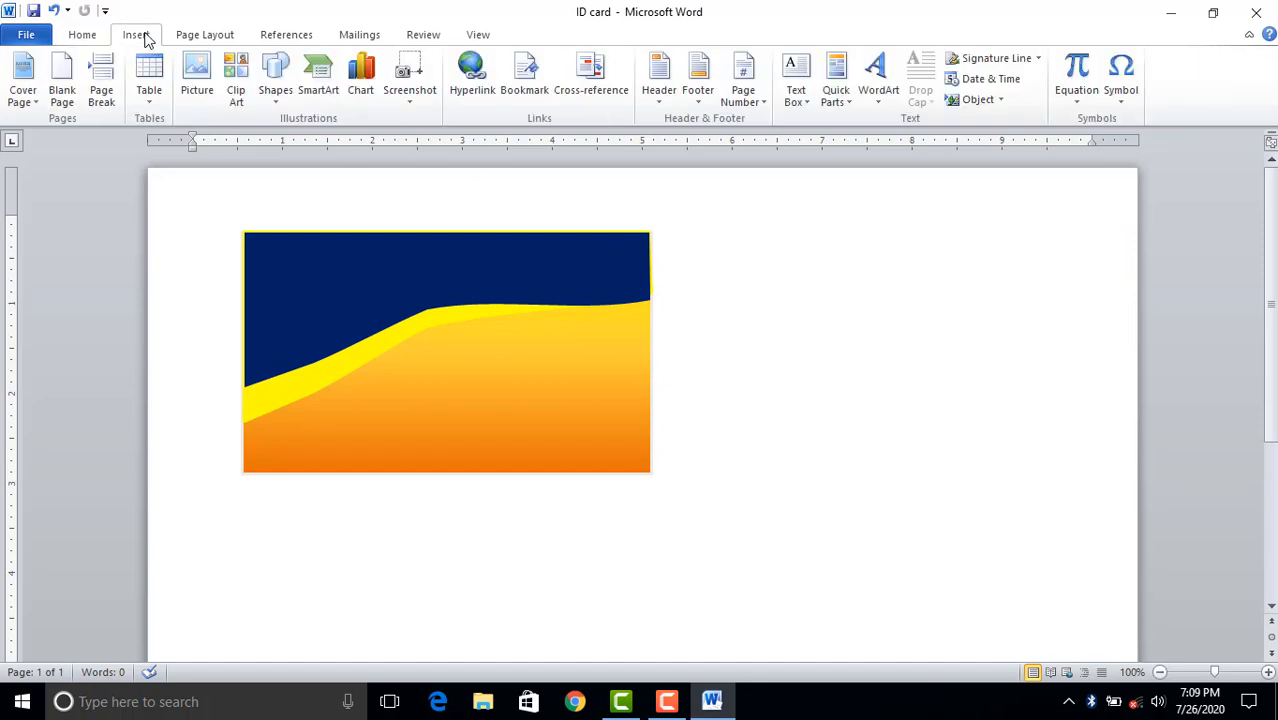
left_click(198, 86)
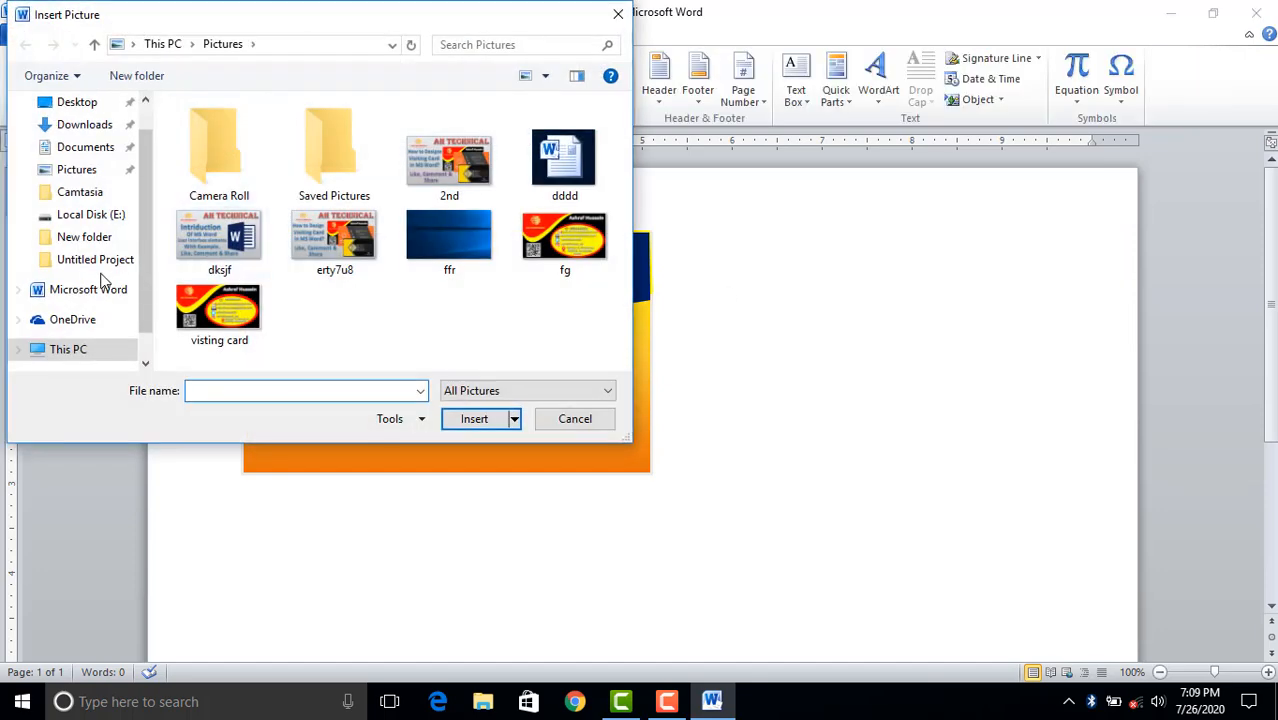
left_click(78, 171)
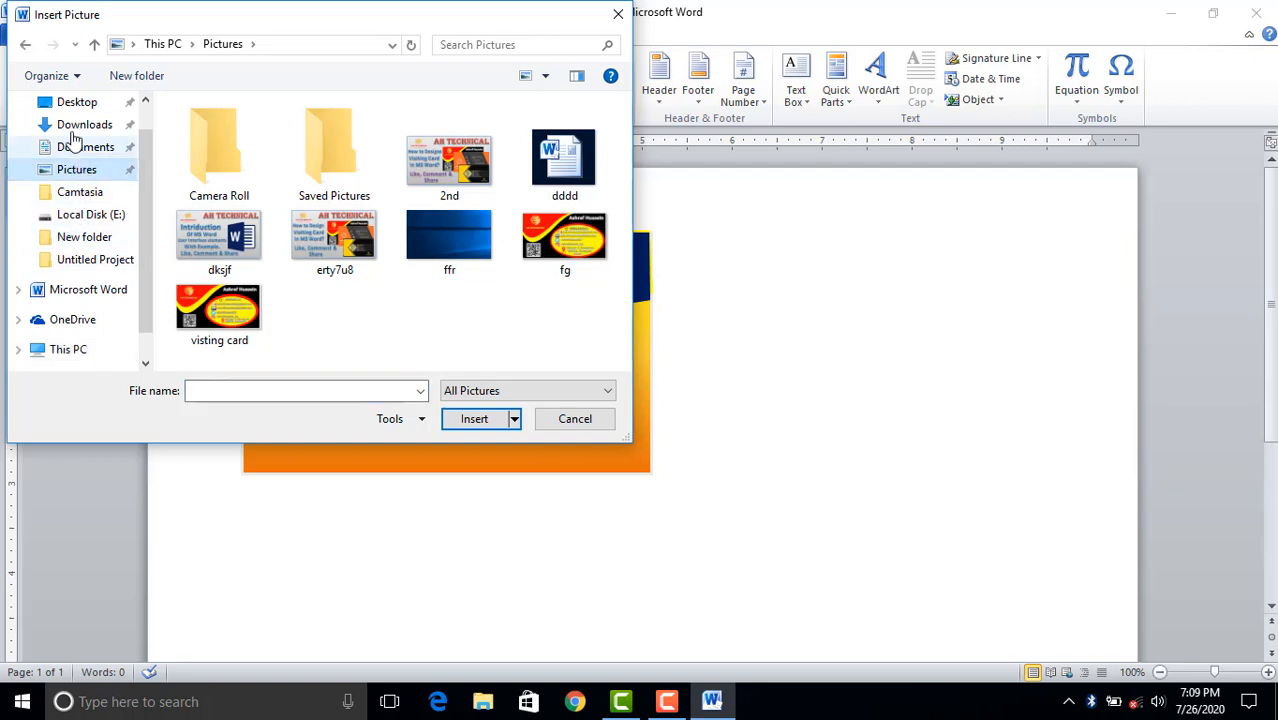
left_click(74, 101)
double_click(246, 155)
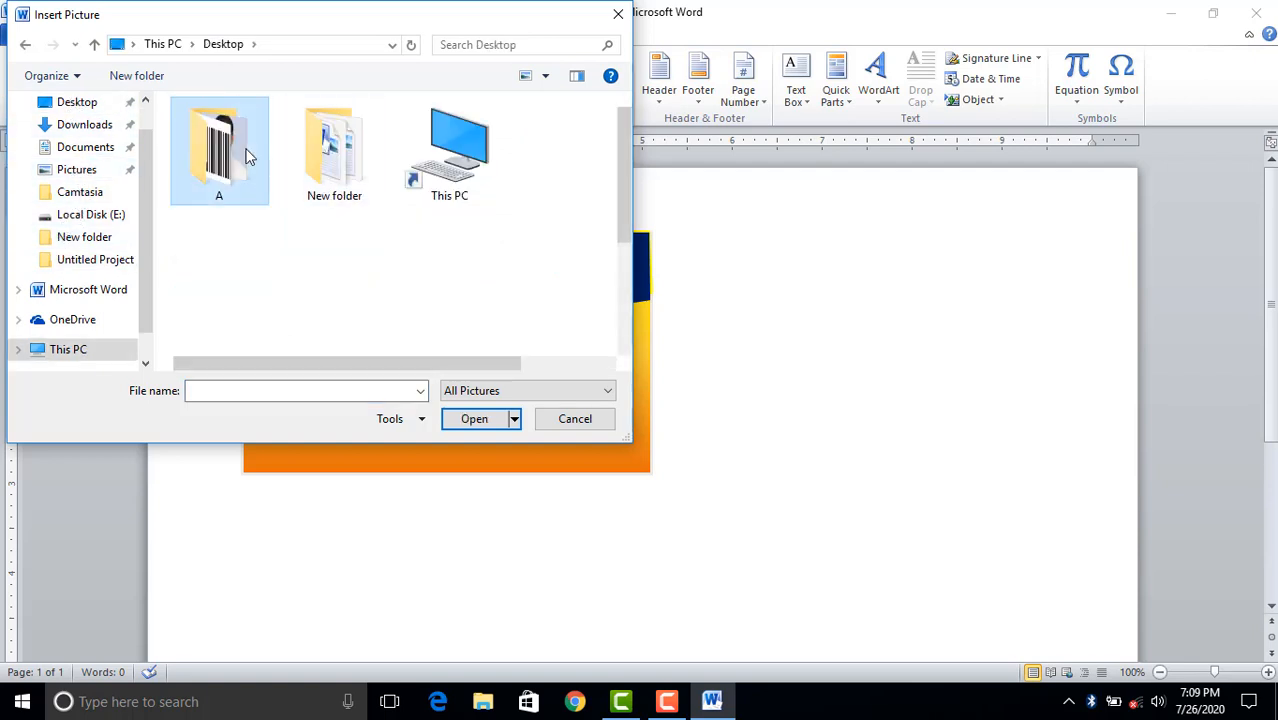
scroll(340, 290, "down", 2)
left_click(225, 310)
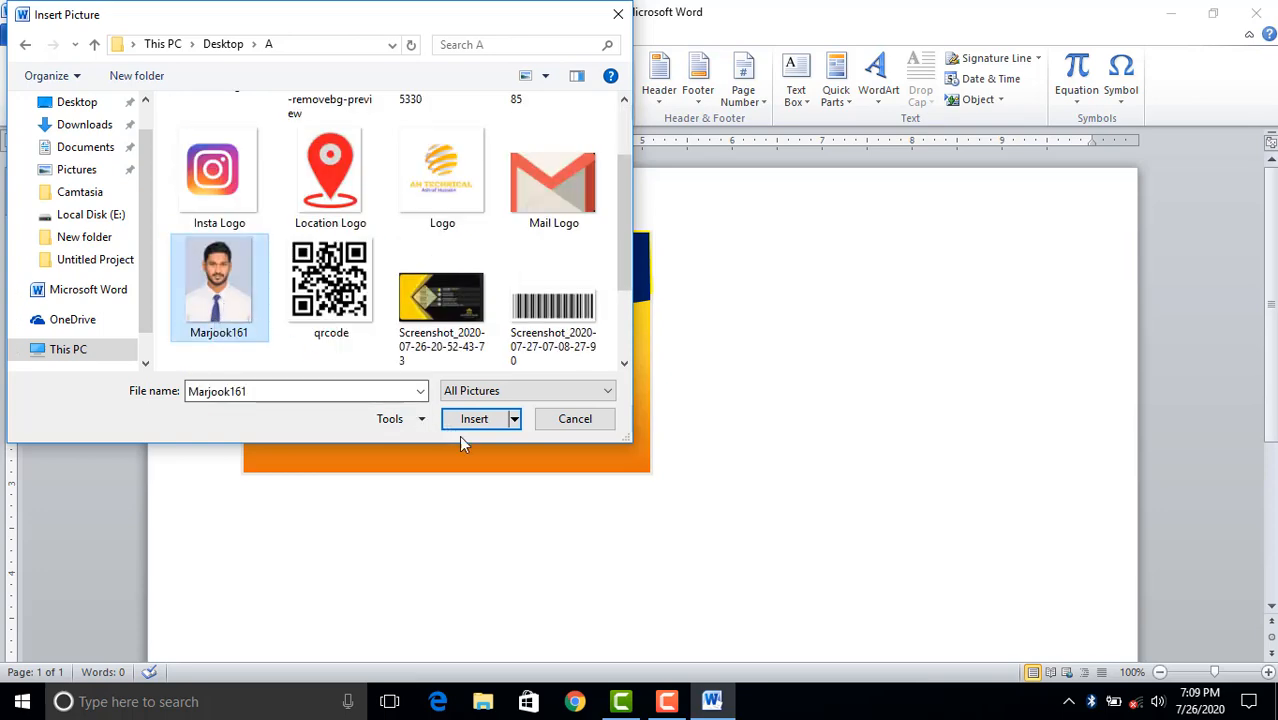
left_click(480, 419)
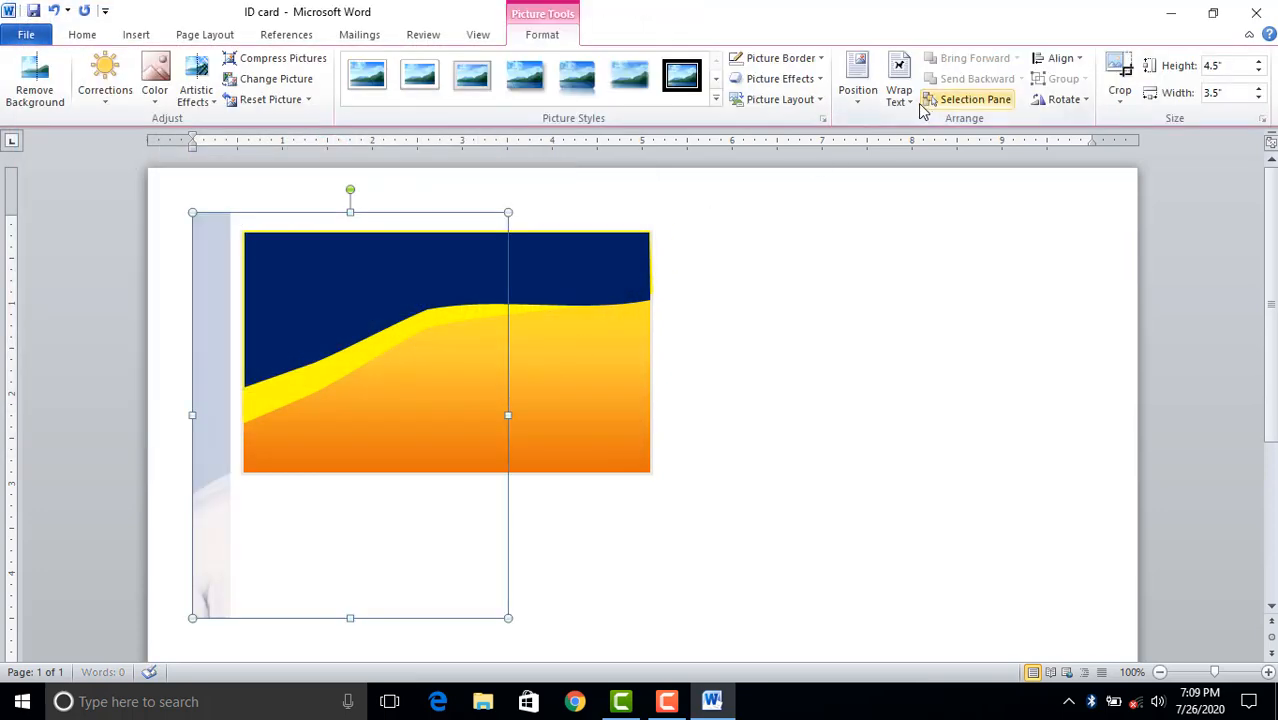
Set the photo's text wrapping to Square and shrink it to about 2.32" high by 1.8" wide.
left_click(899, 90)
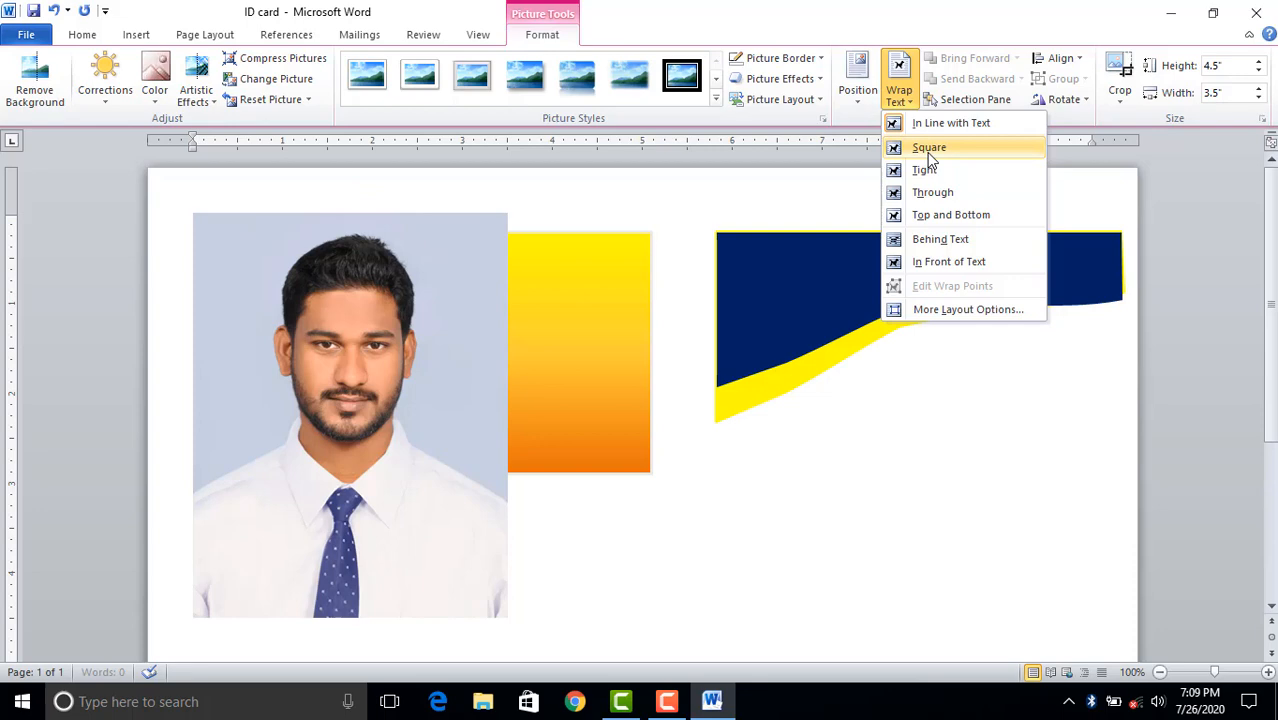
left_click(927, 150)
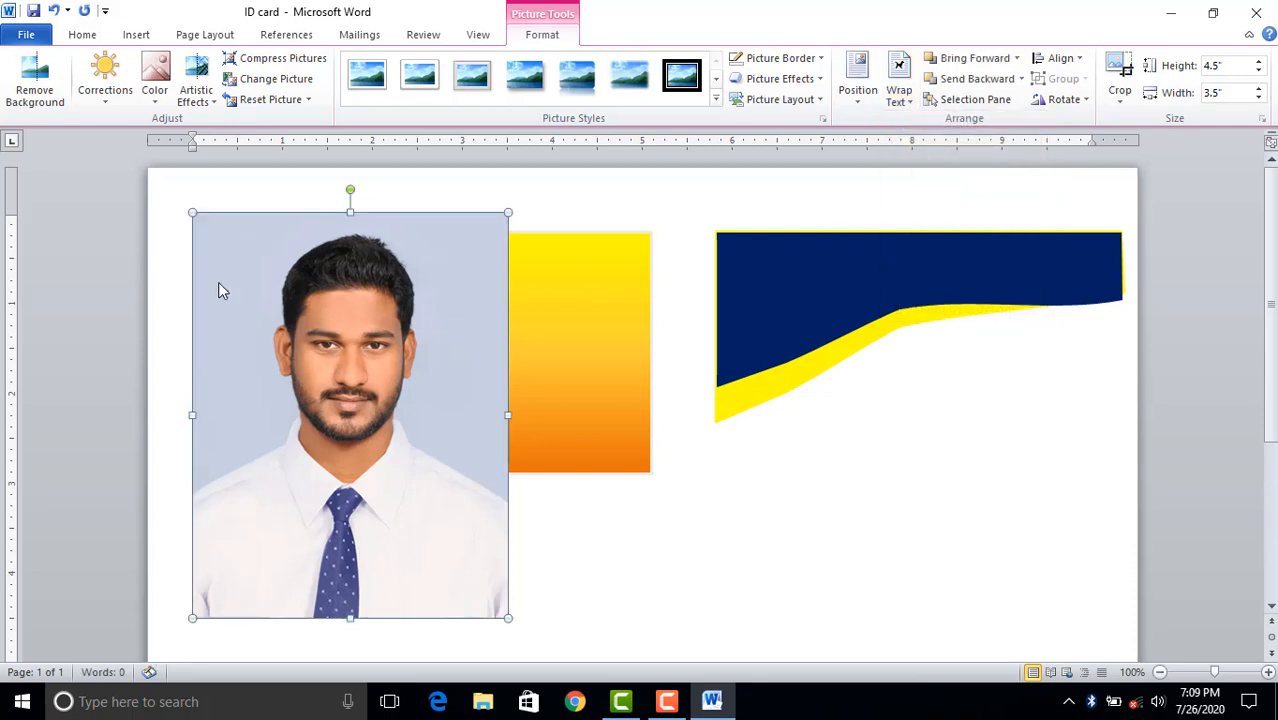
left_click_drag(190, 211, 372, 457)
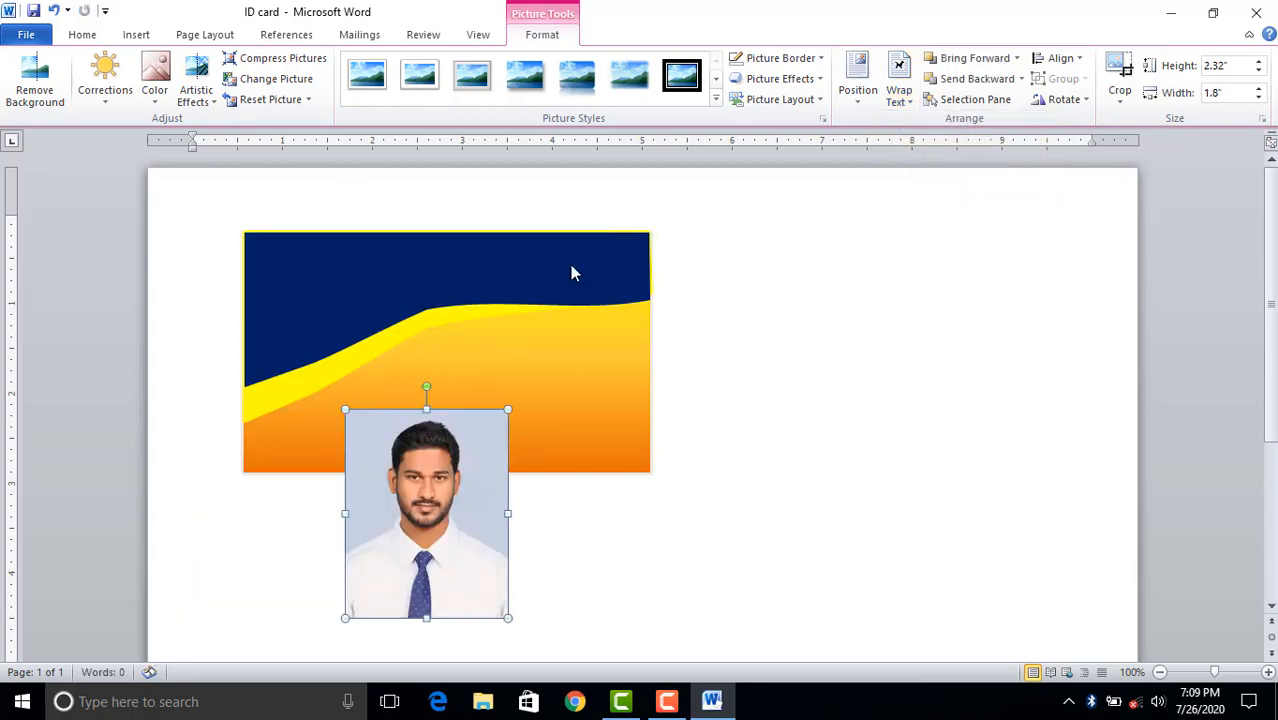
Set the text wrapping of both the dark blue and the yellow curved shapes to Square.
left_click(570, 265)
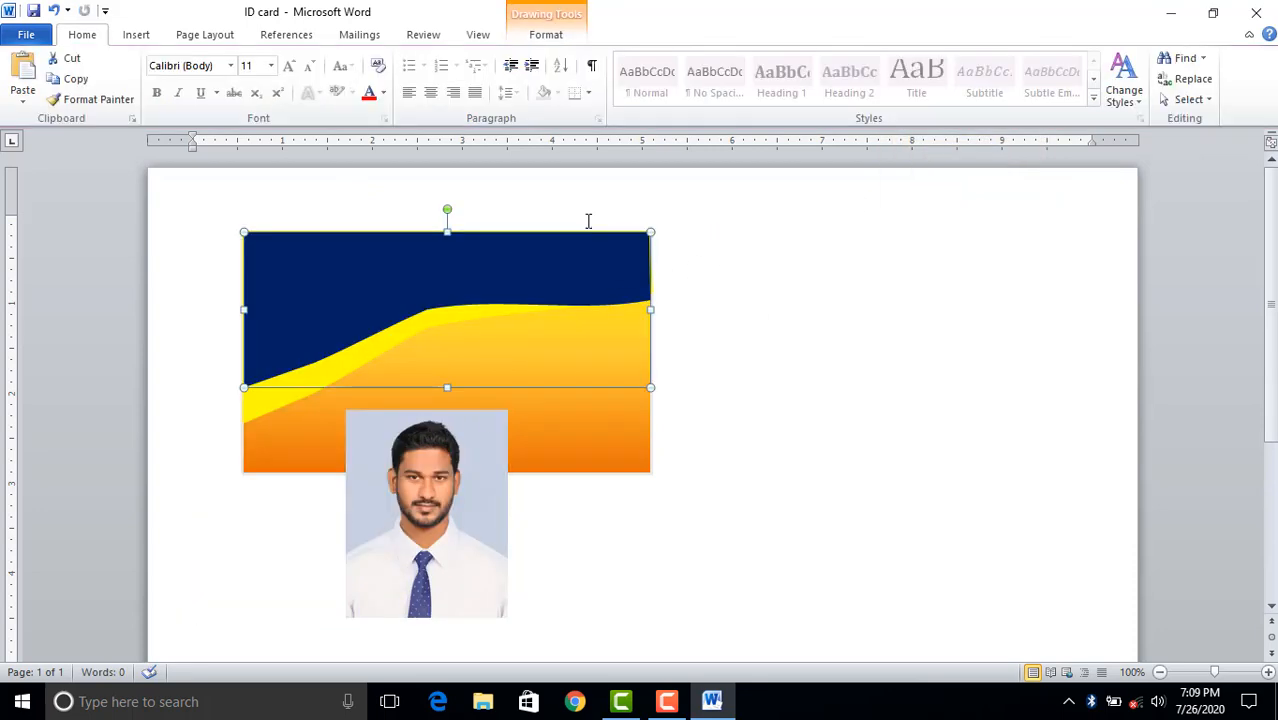
left_click(550, 30)
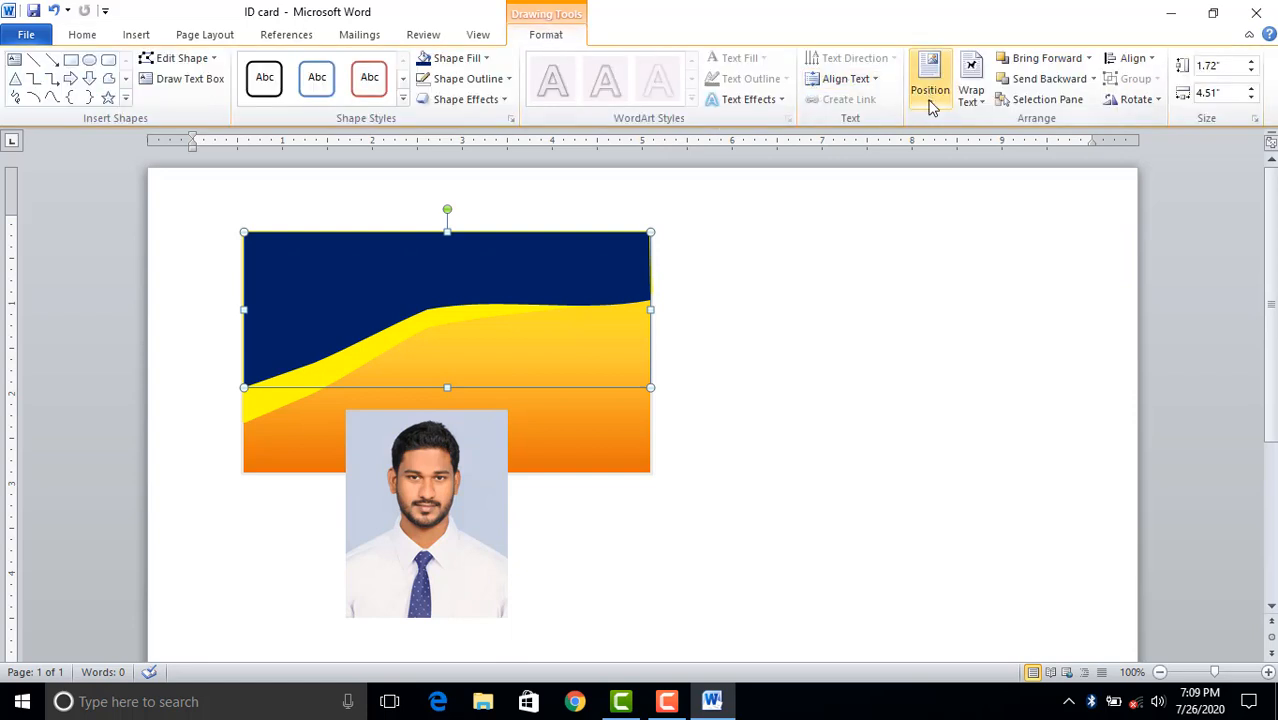
left_click(968, 95)
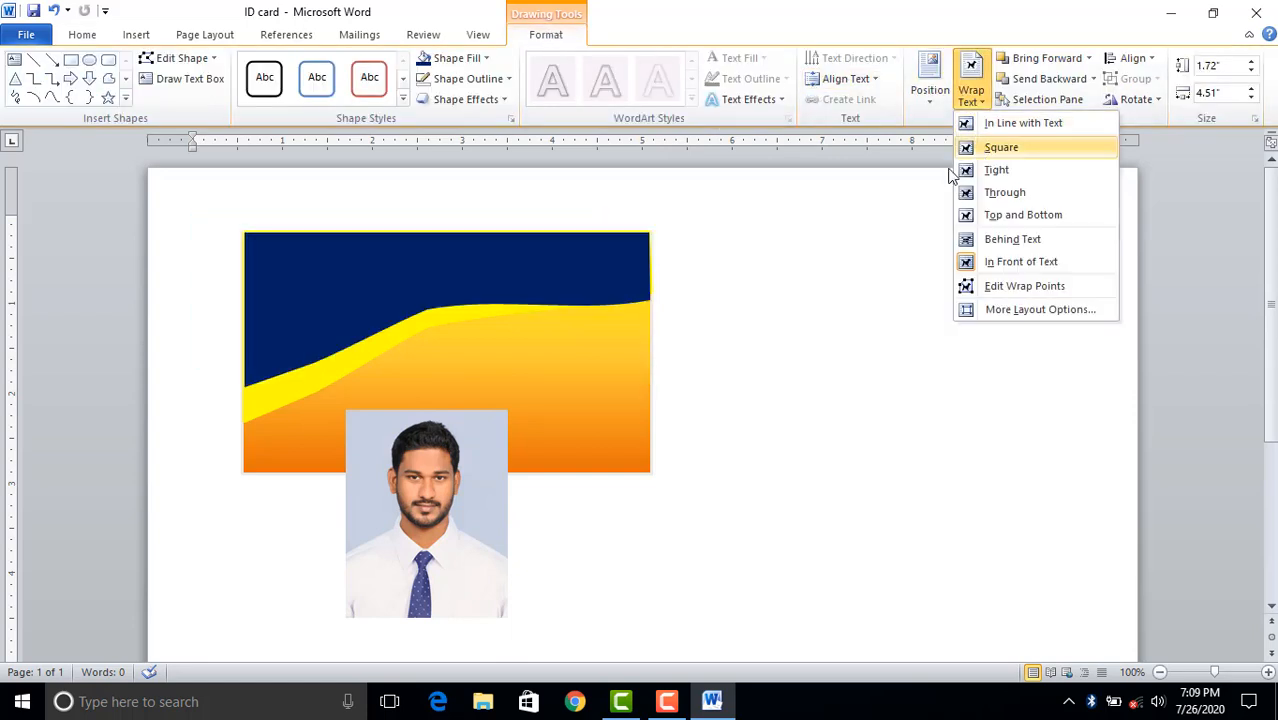
left_click(984, 149)
left_click(252, 404)
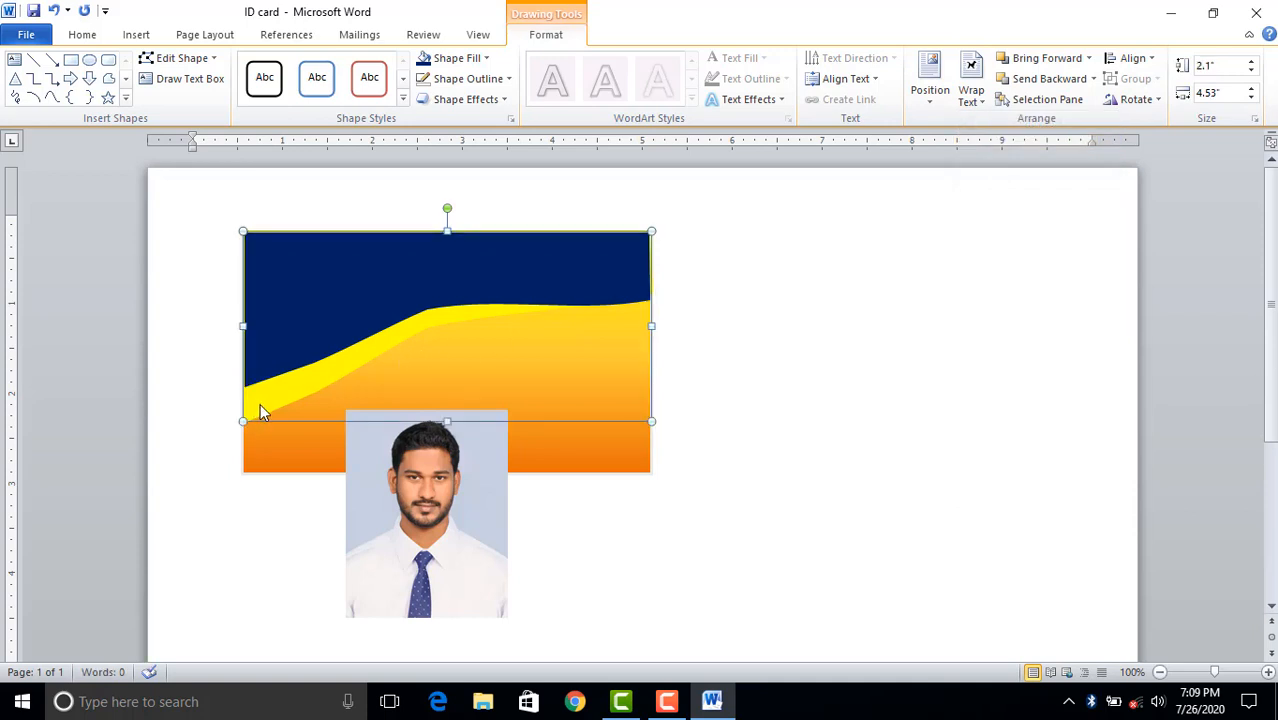
left_click(986, 103)
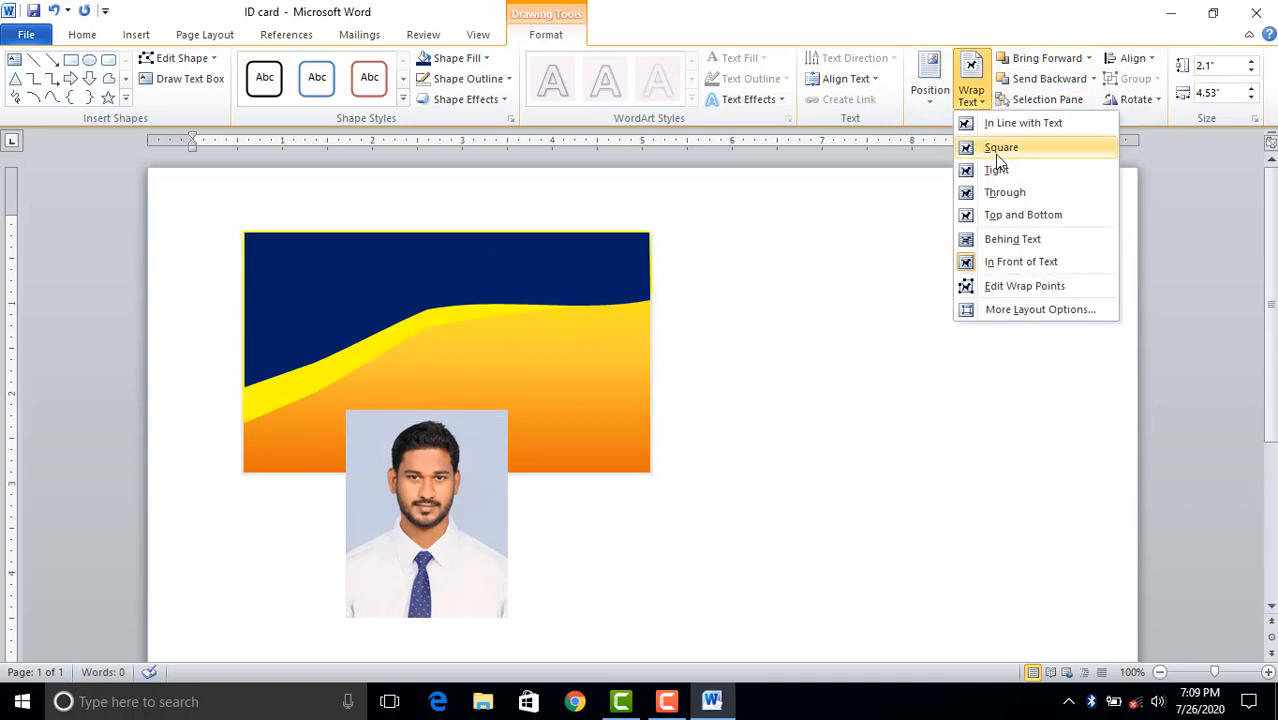
left_click(994, 152)
Resize the portrait photo to about 1.32" high by 1.22" wide and position it in the card's lower-left area.
left_click(436, 512)
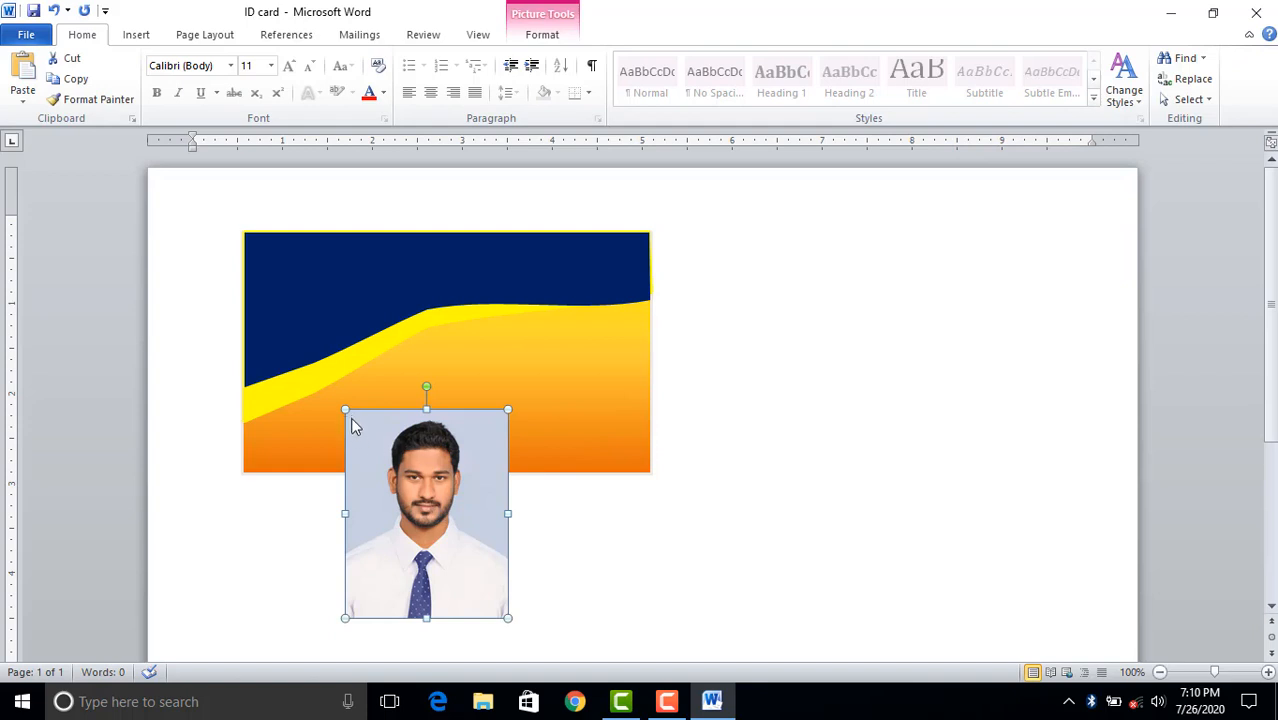
left_click_drag(345, 409, 334, 353)
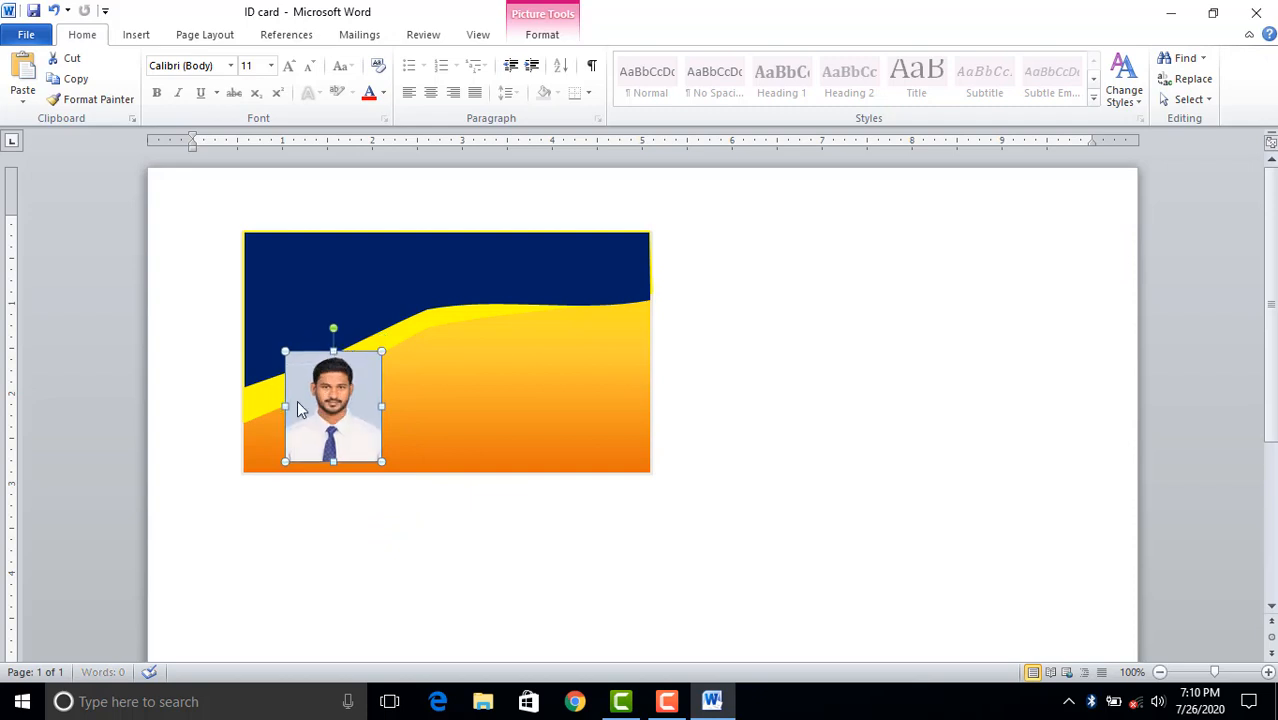
left_click_drag(283, 405, 271, 407)
left_click_drag(326, 351, 326, 341)
left_click_drag(321, 385, 319, 378)
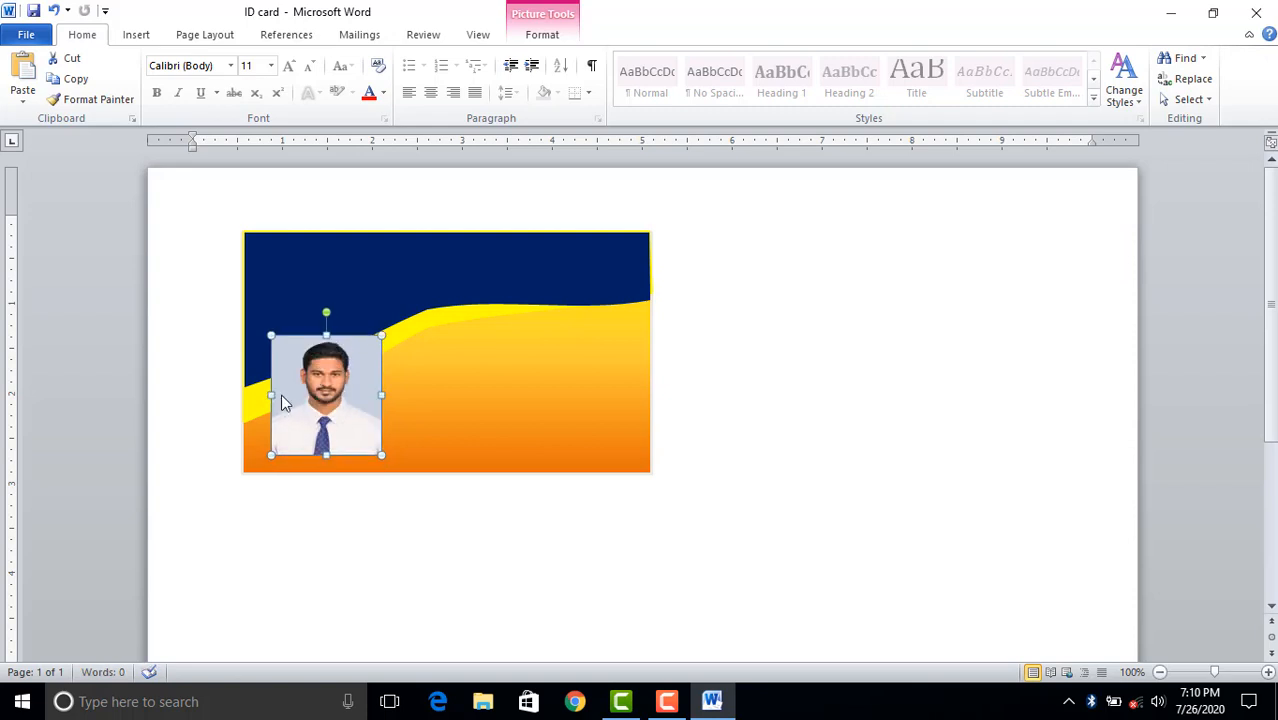
key("Left")
key("Left")
key("Left")
key("Left")
key("Left")
key("Left")
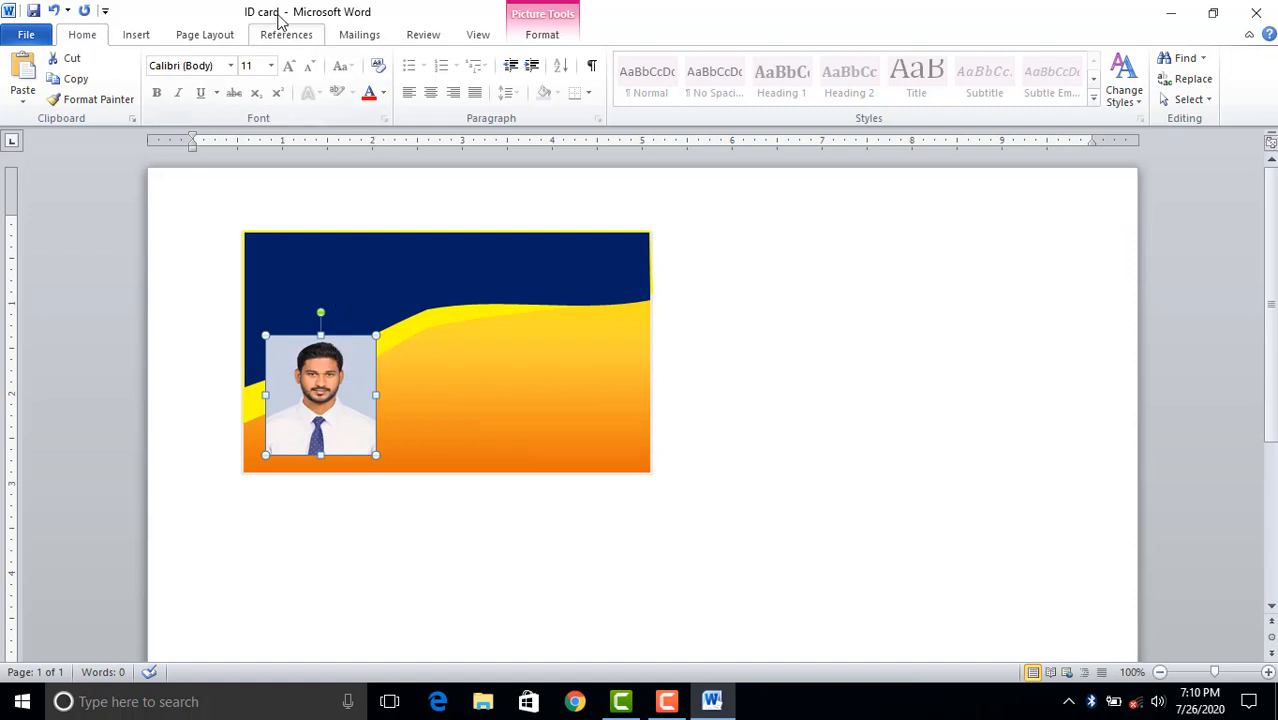
Apply the black-framed oval picture style to the portrait and recolor its border to the lightest grey shade under white.
left_click(138, 38)
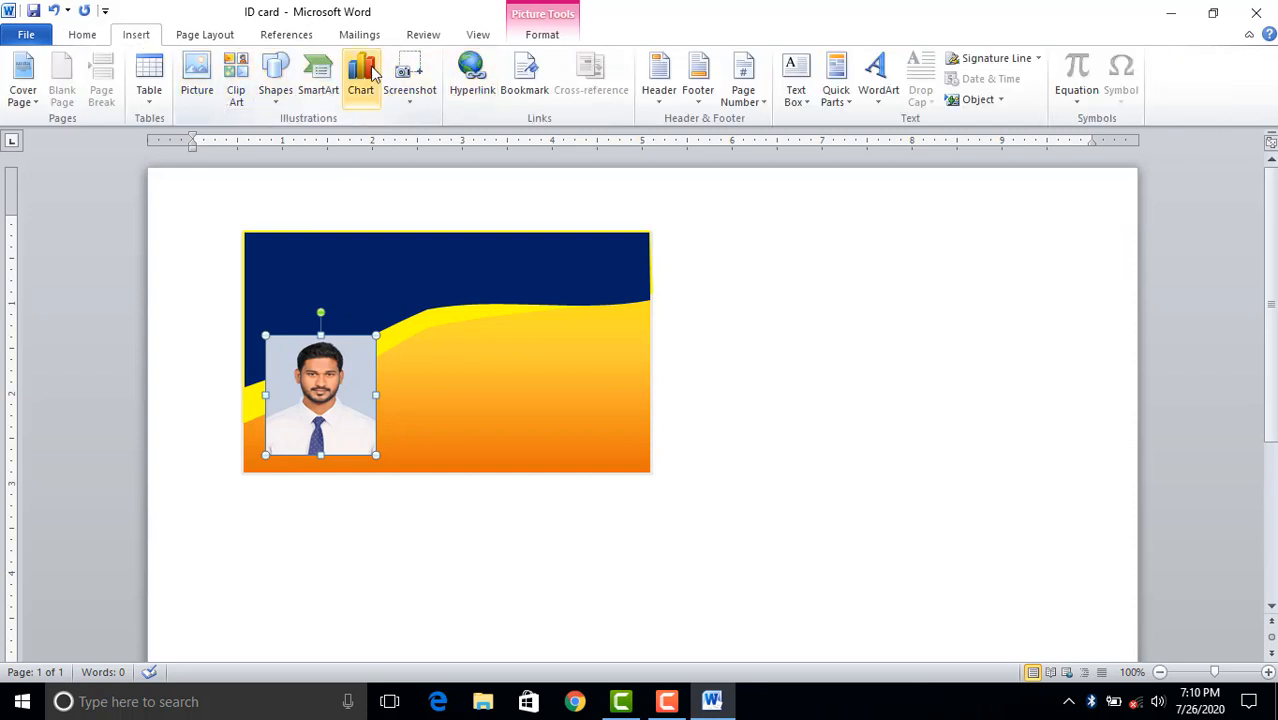
left_click(542, 34)
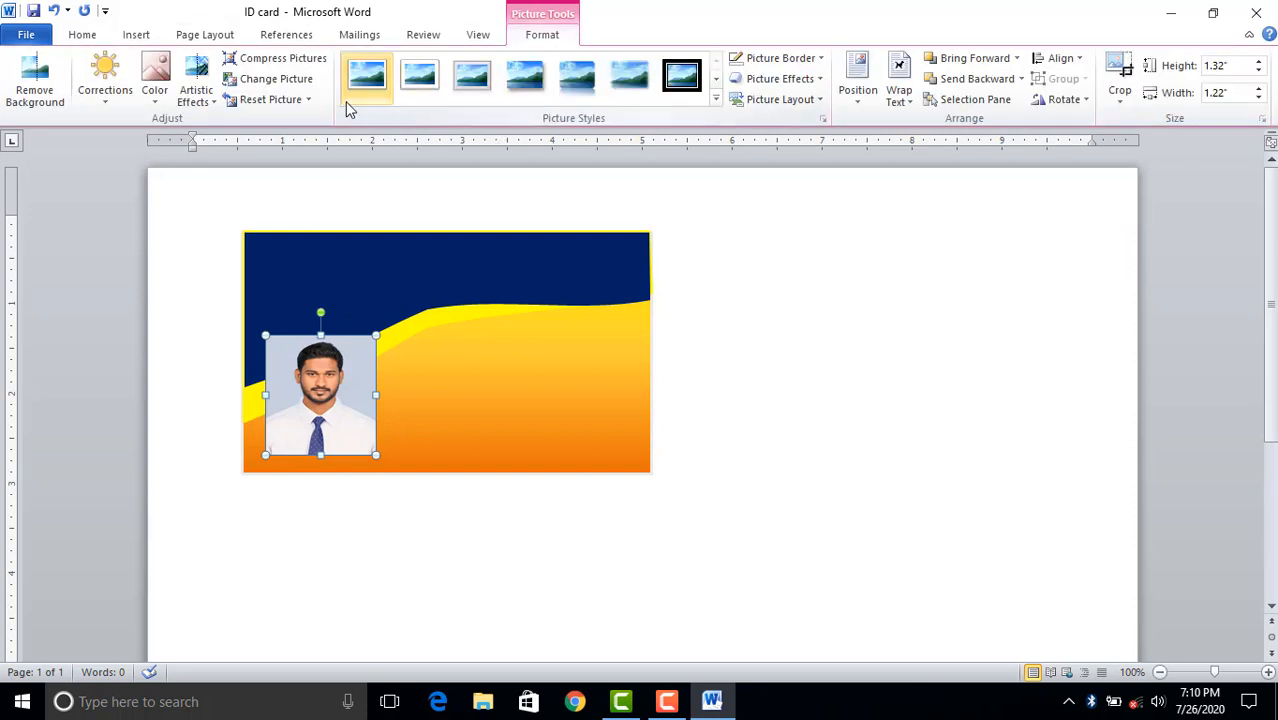
left_click(716, 99)
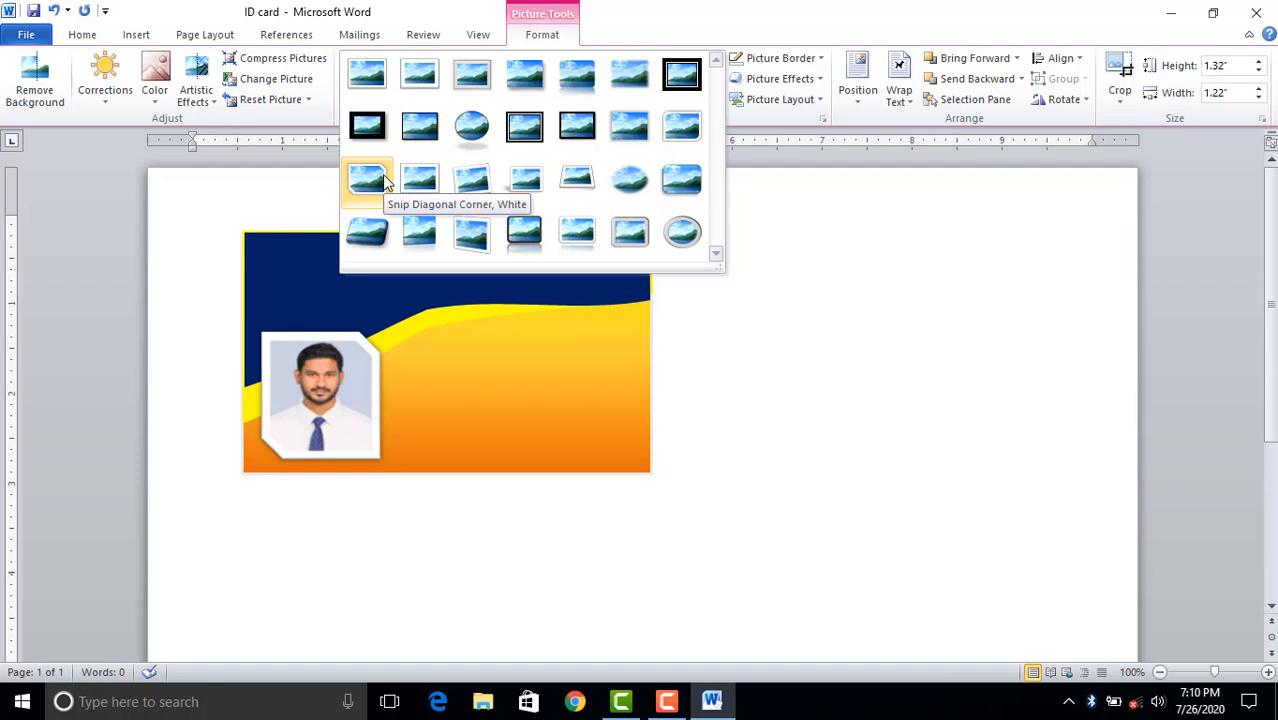
left_click(474, 125)
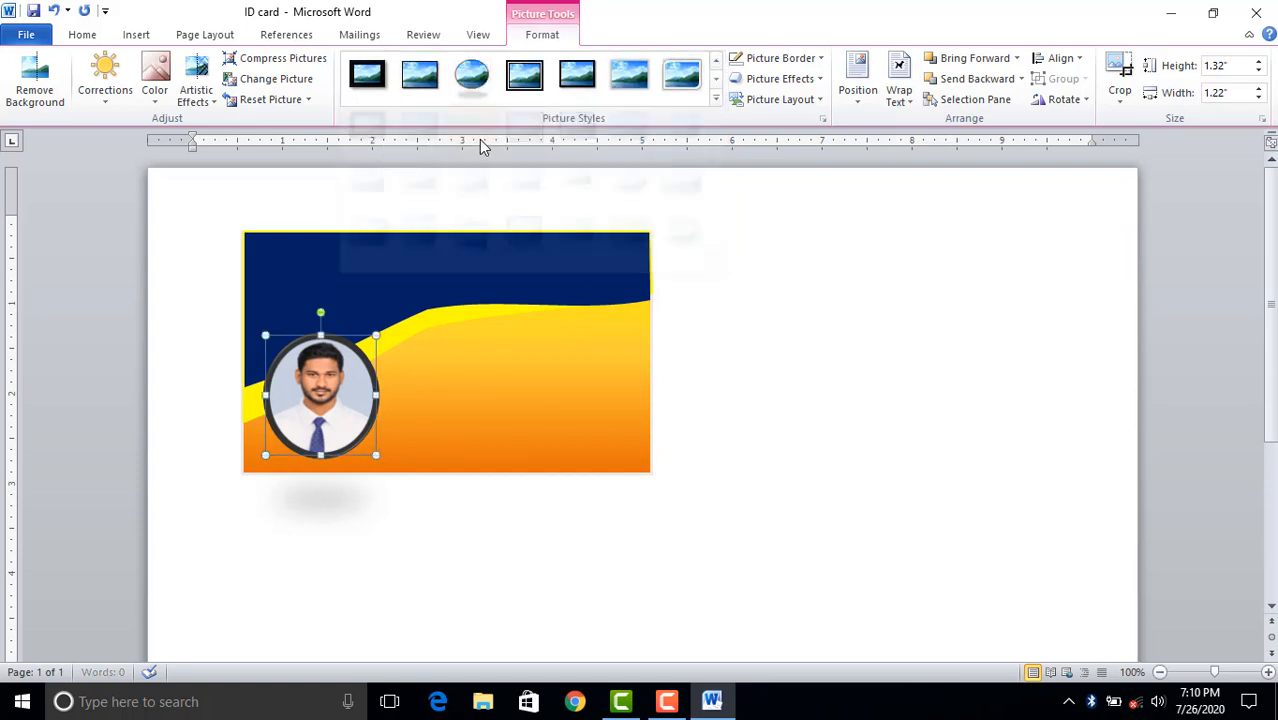
left_click(820, 58)
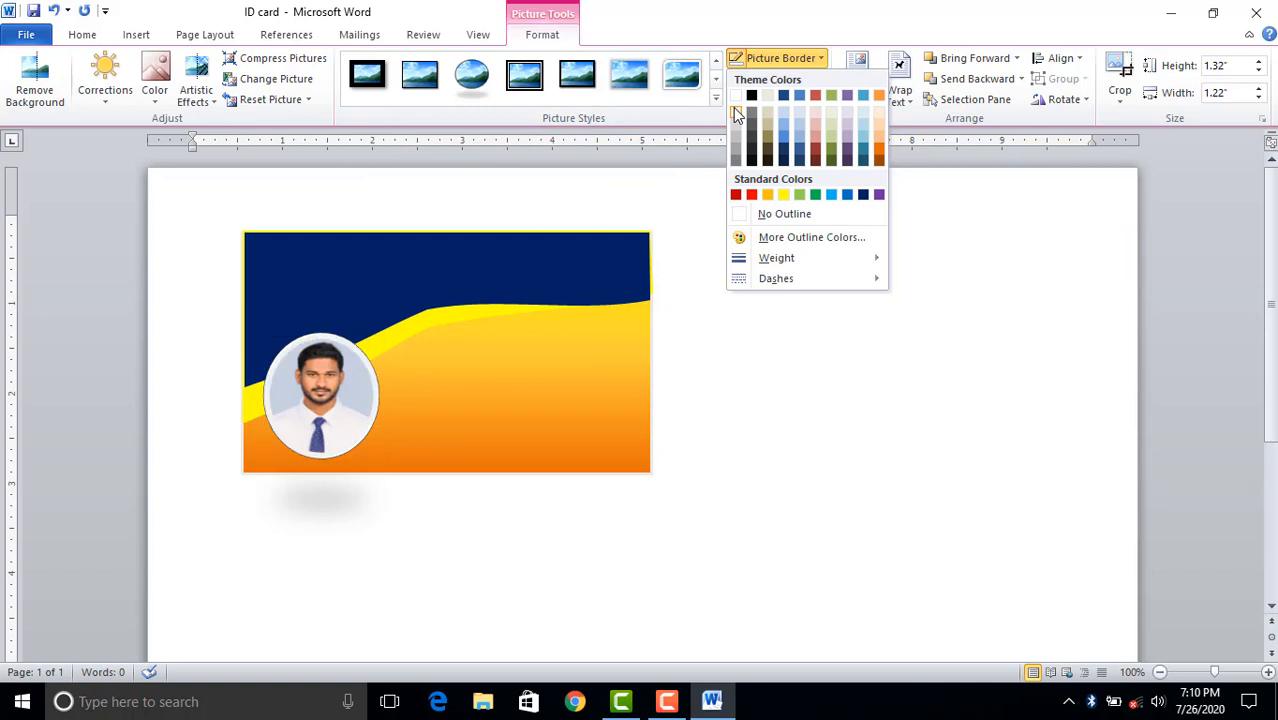
left_click(736, 113)
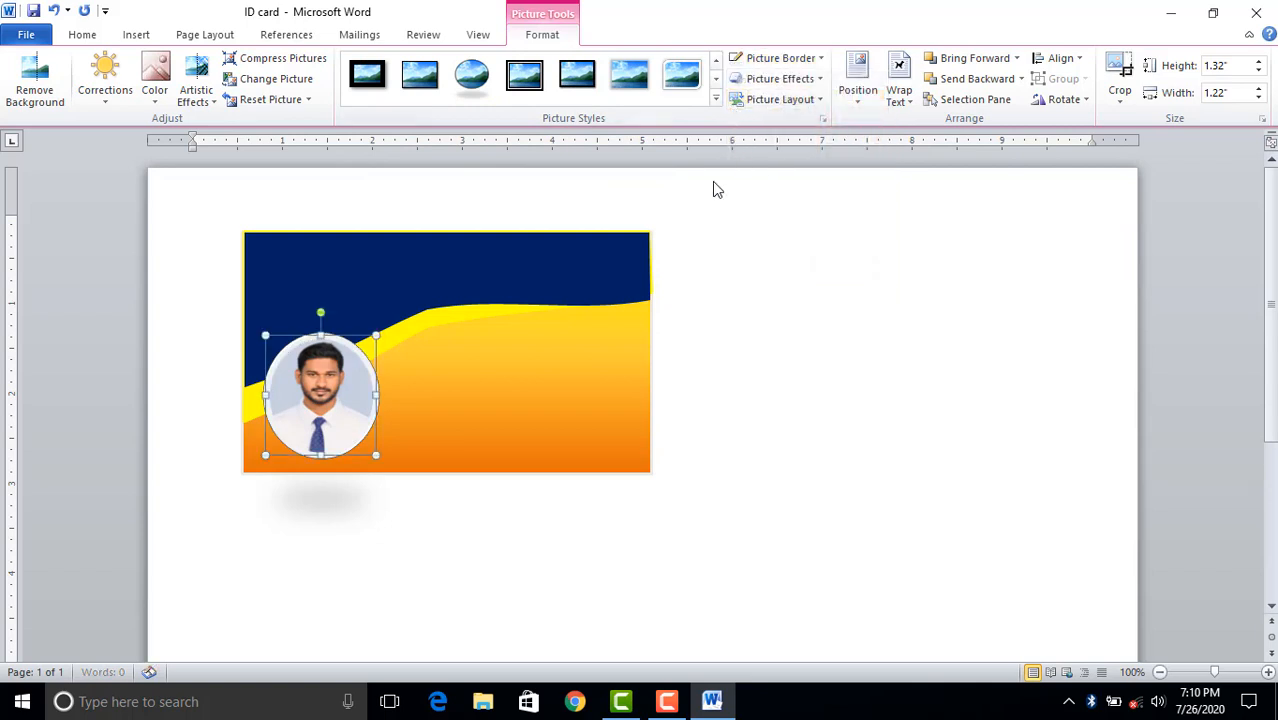
Enlarge the oval portrait to about 1.48" high by 1.36" wide and nudge it into place in the card's lower-left area.
left_click_drag(376, 456, 389, 469)
left_click_drag(345, 432, 342, 394)
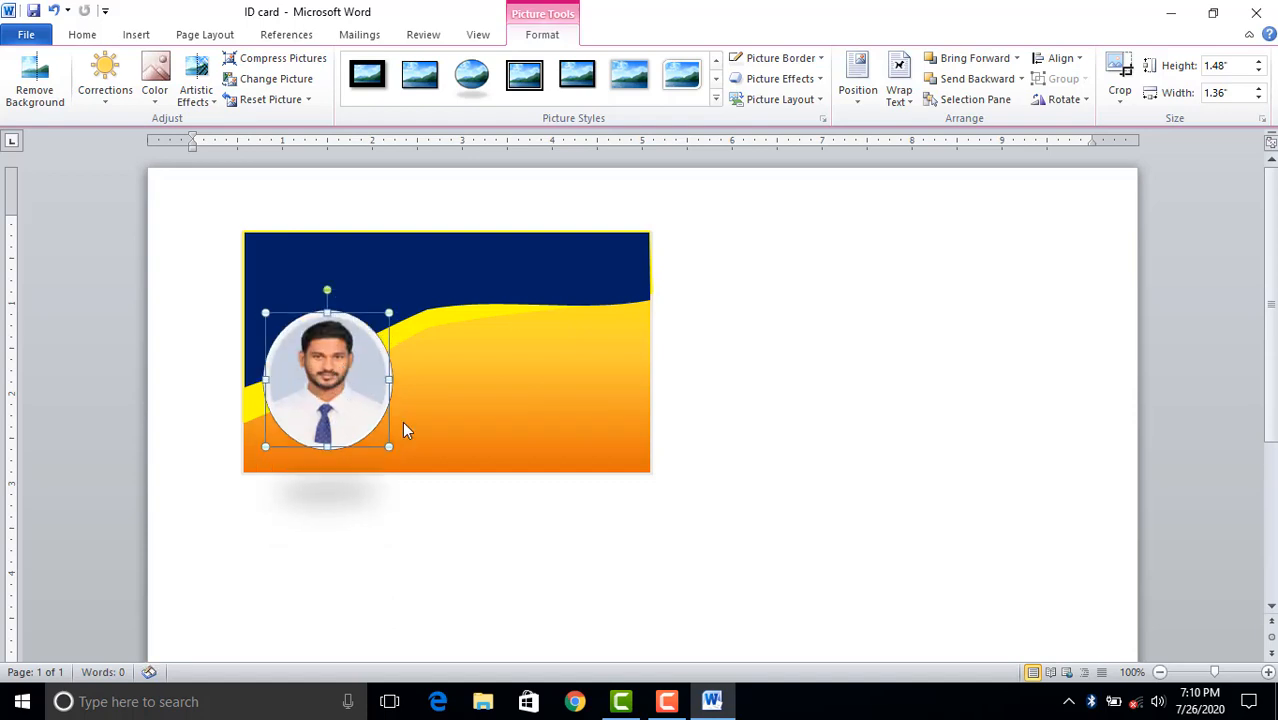
key("Down")
key("Down")
key("Down")
key("Down")
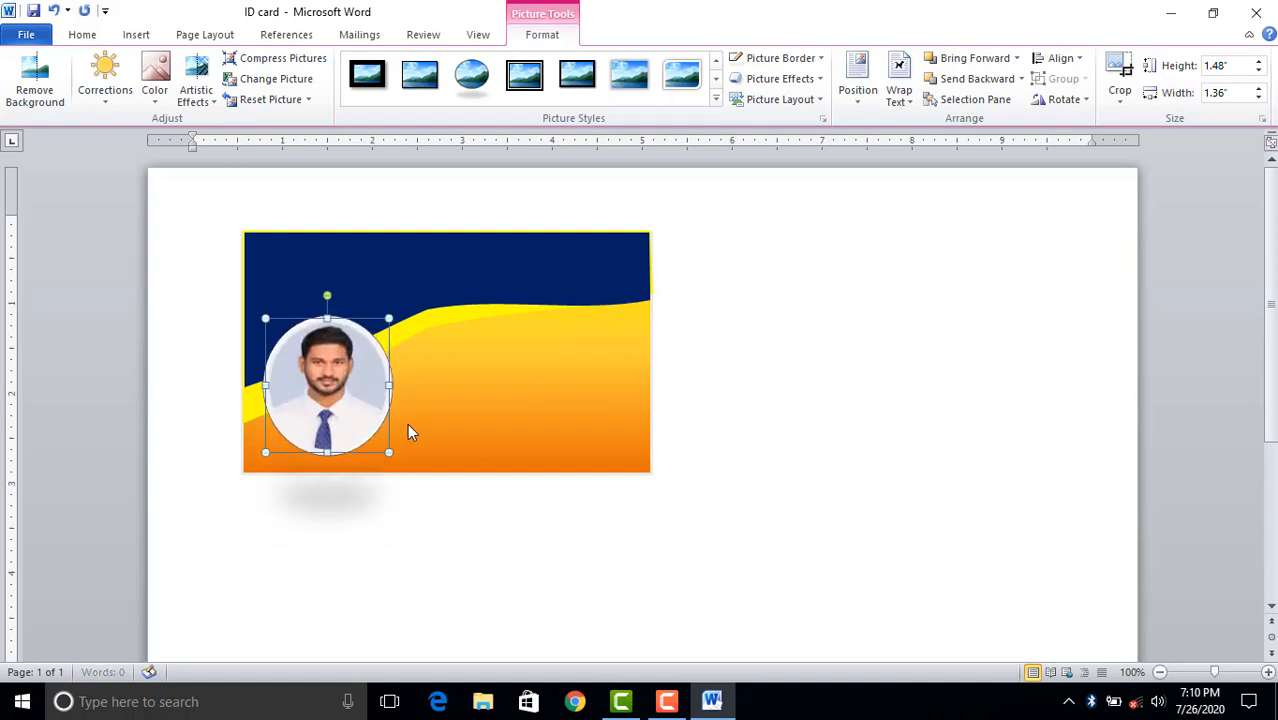
key("Left")
key("Left")
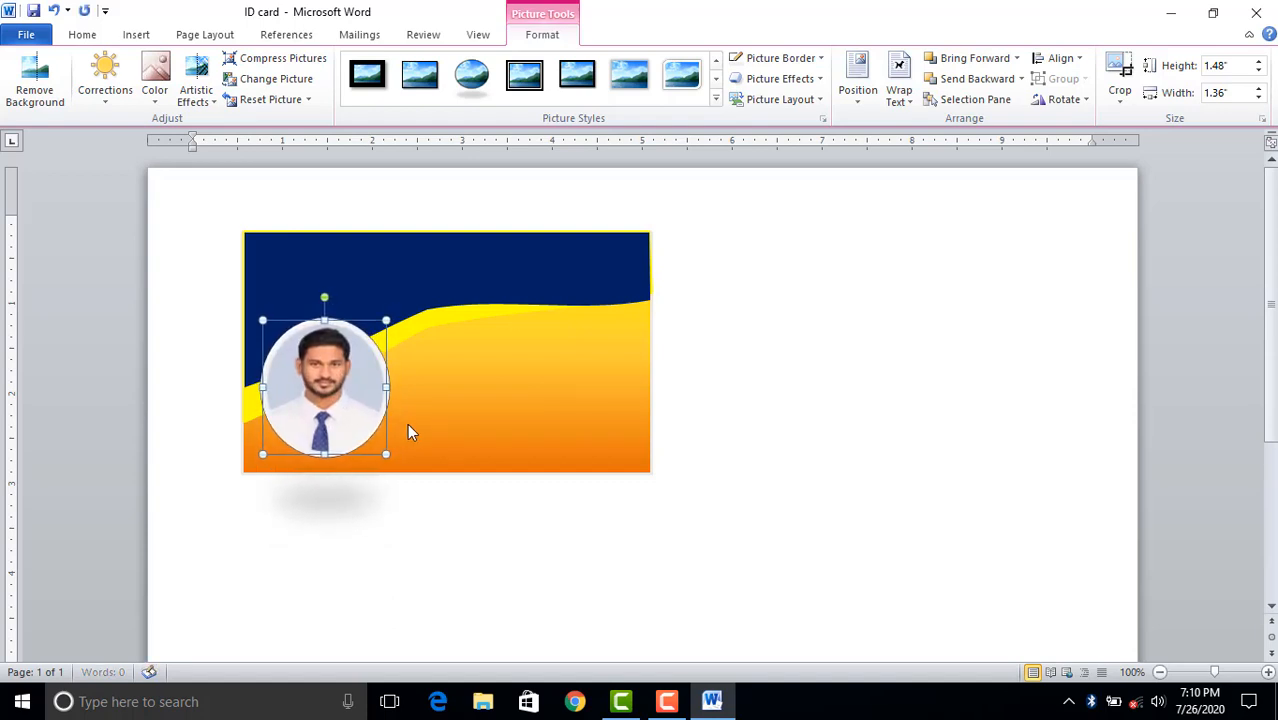
key("Down")
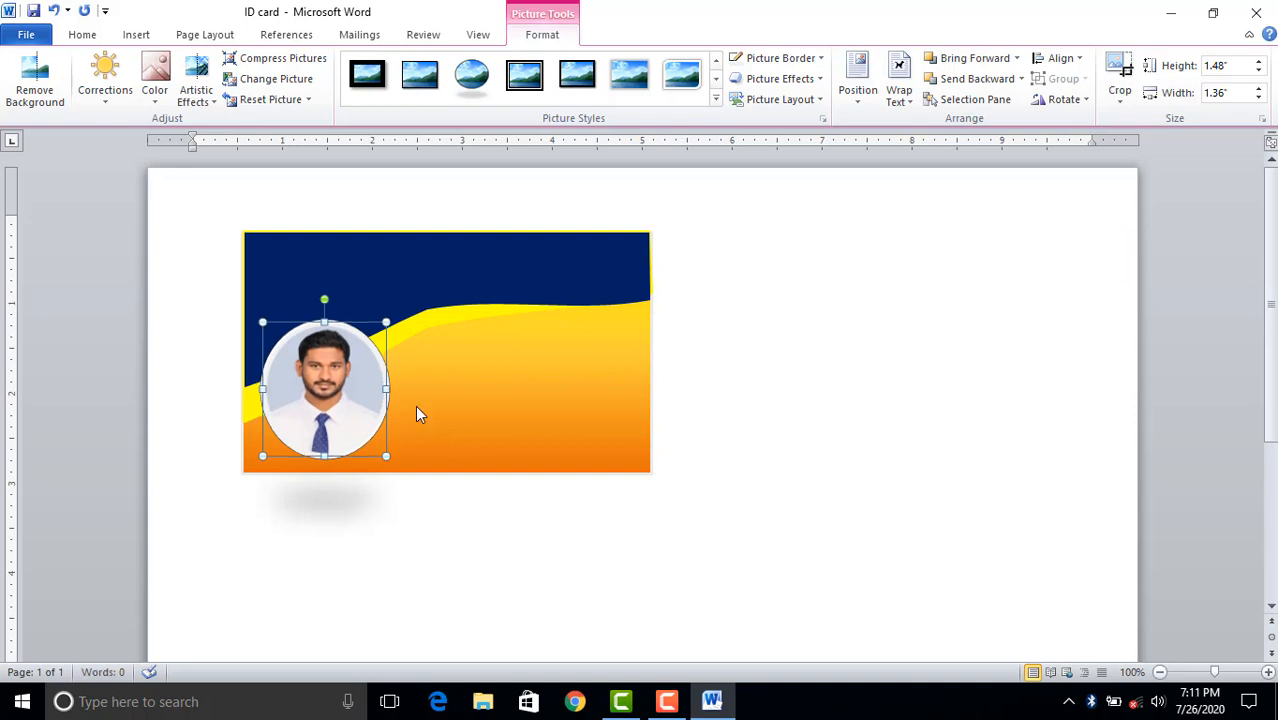
left_click(785, 397)
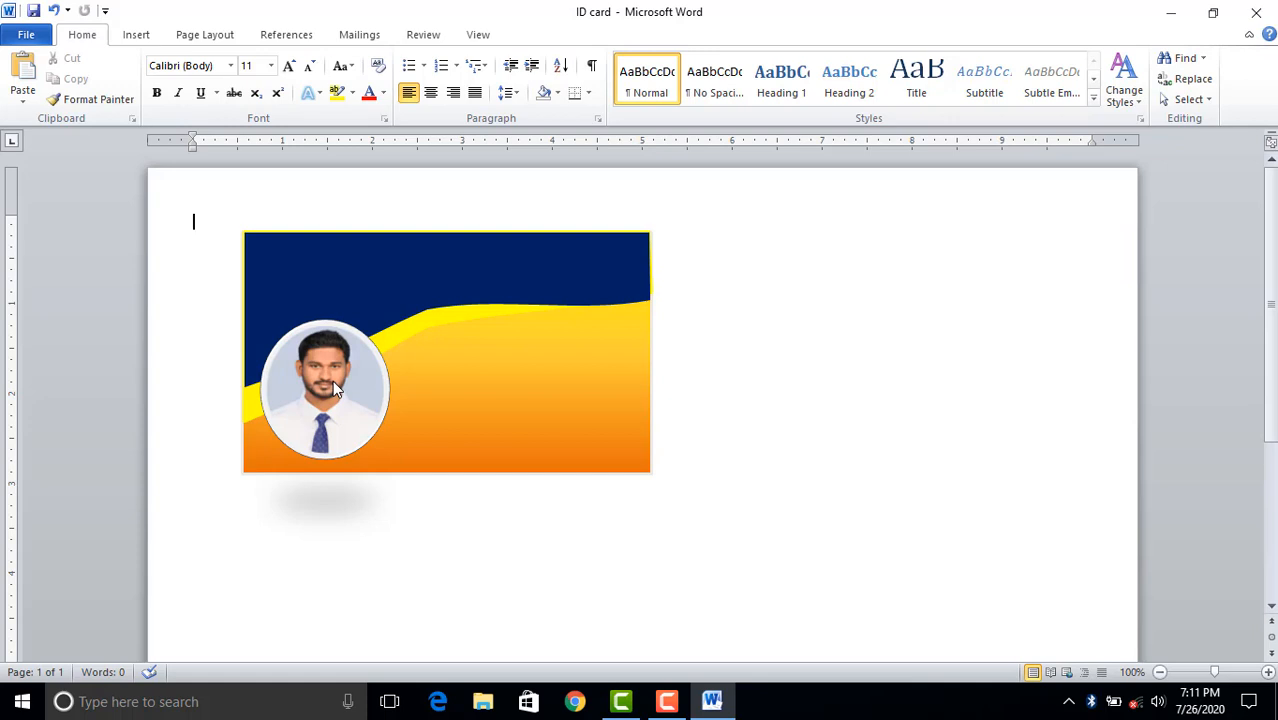
left_click(137, 38)
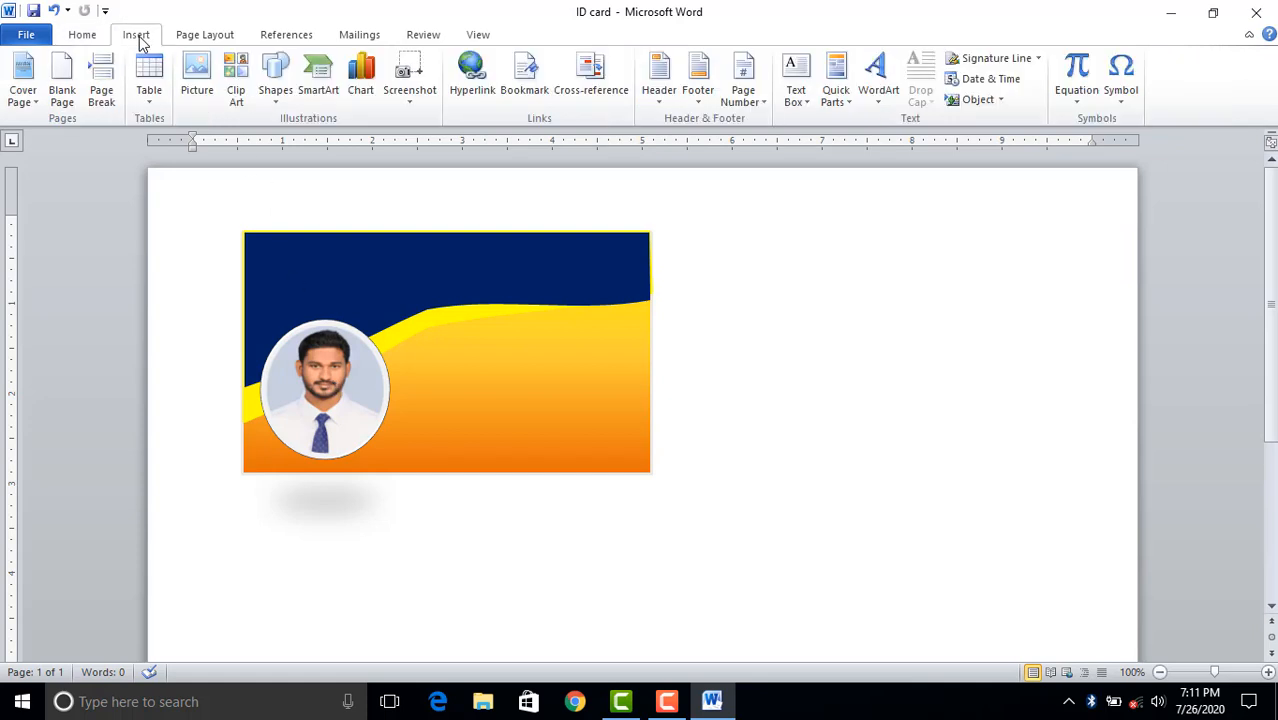
left_click(197, 96)
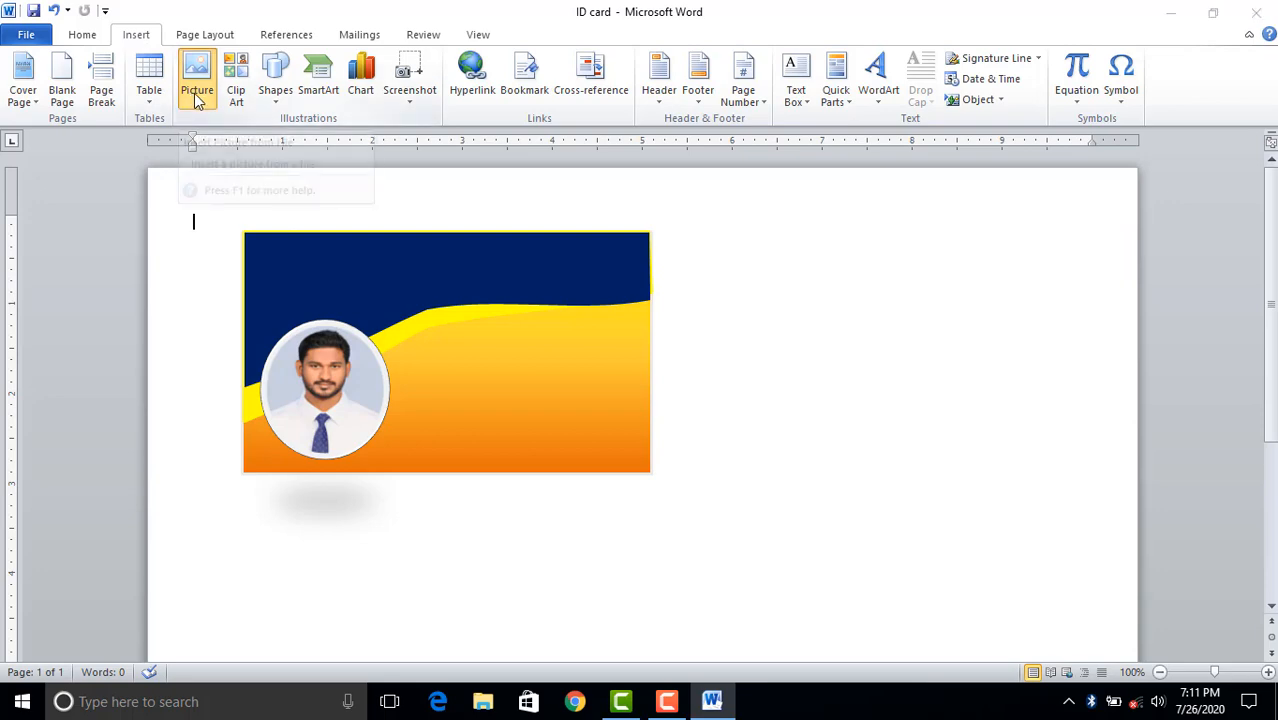
scroll(400, 236, "down", 3)
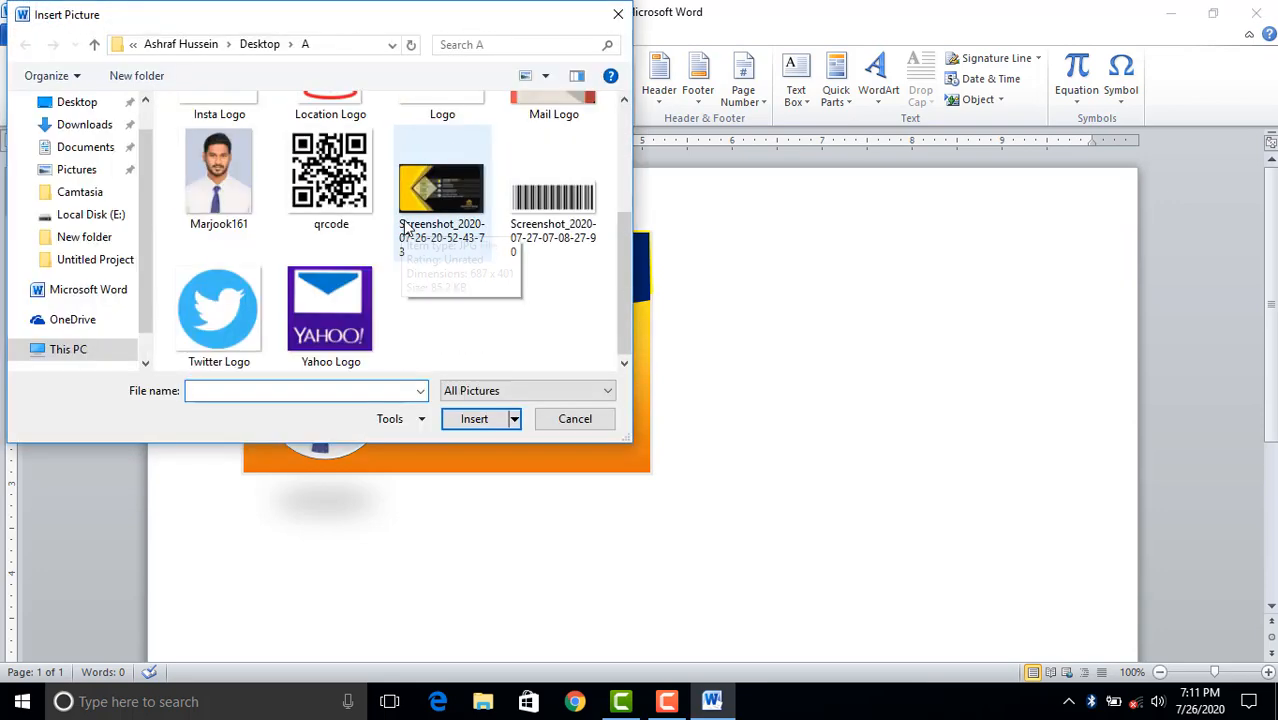
scroll(405, 250, "up", 3)
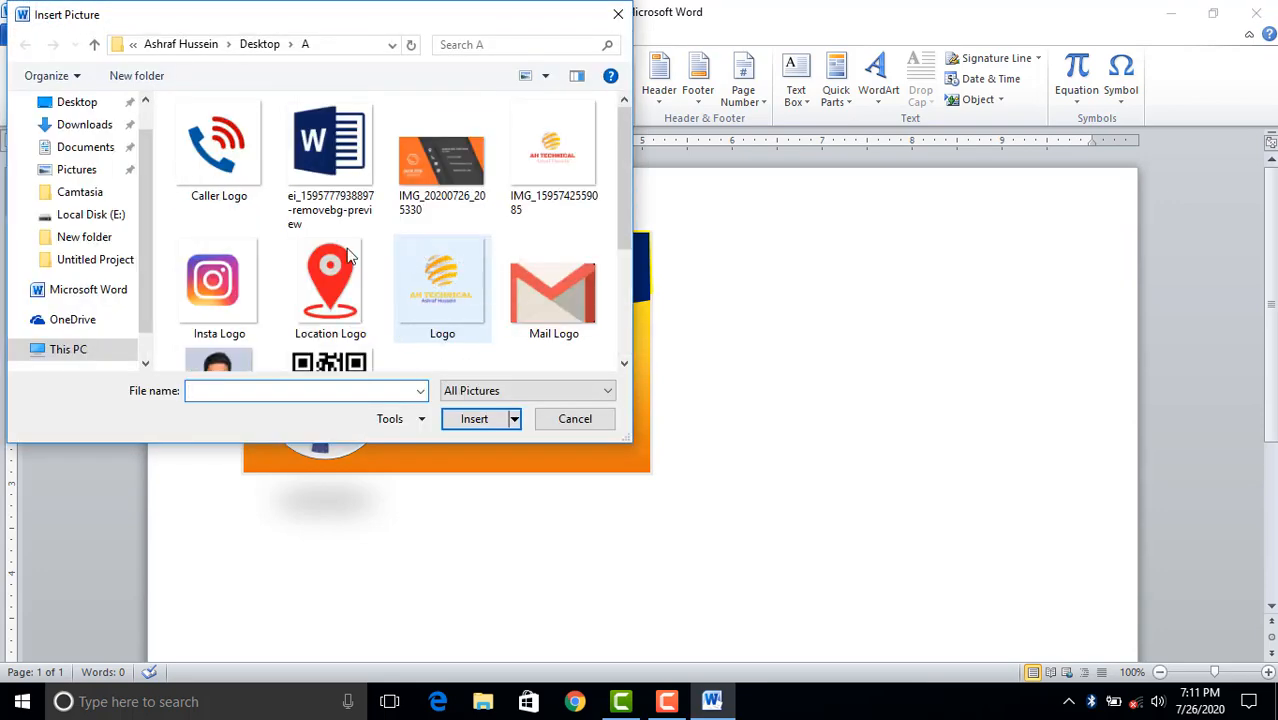
scroll(372, 205, "down", 3)
scroll(372, 205, "up", 5)
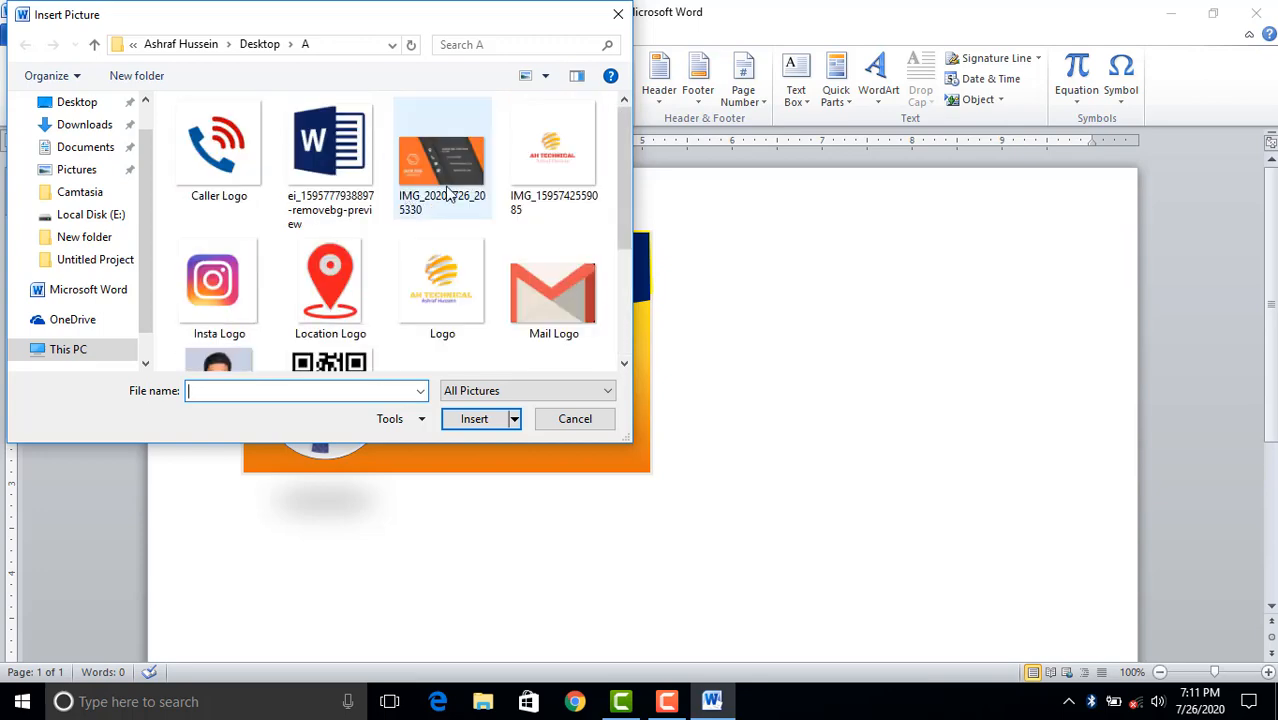
left_click(538, 160)
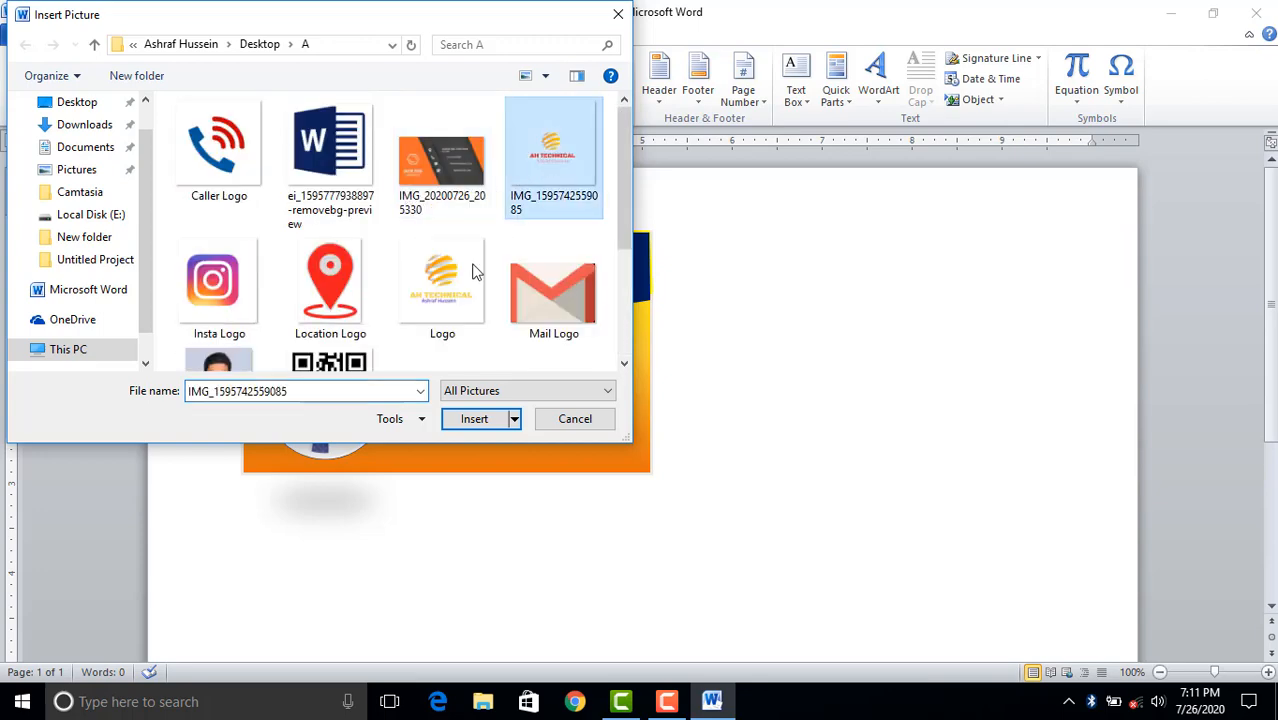
left_click(476, 420)
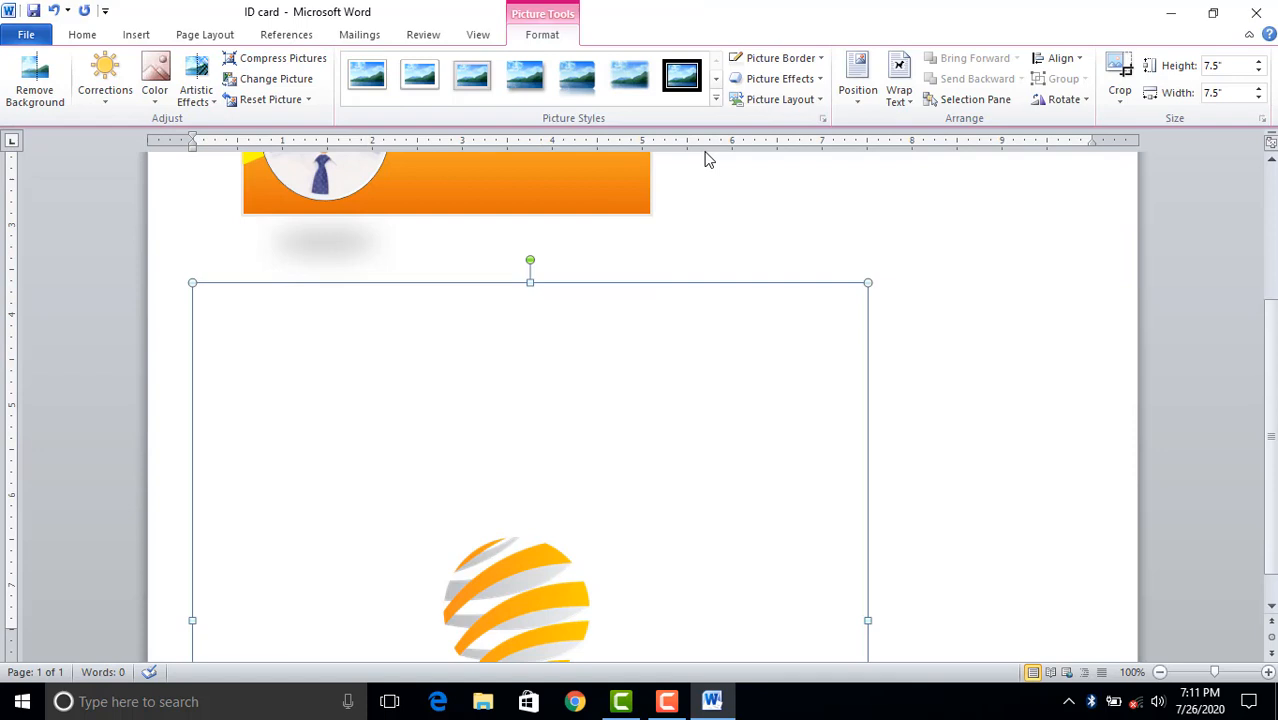
Change the logo's text wrapping so it floats freely, and shrink it to about 4.13" square over the card.
left_click(903, 97)
left_click(940, 239)
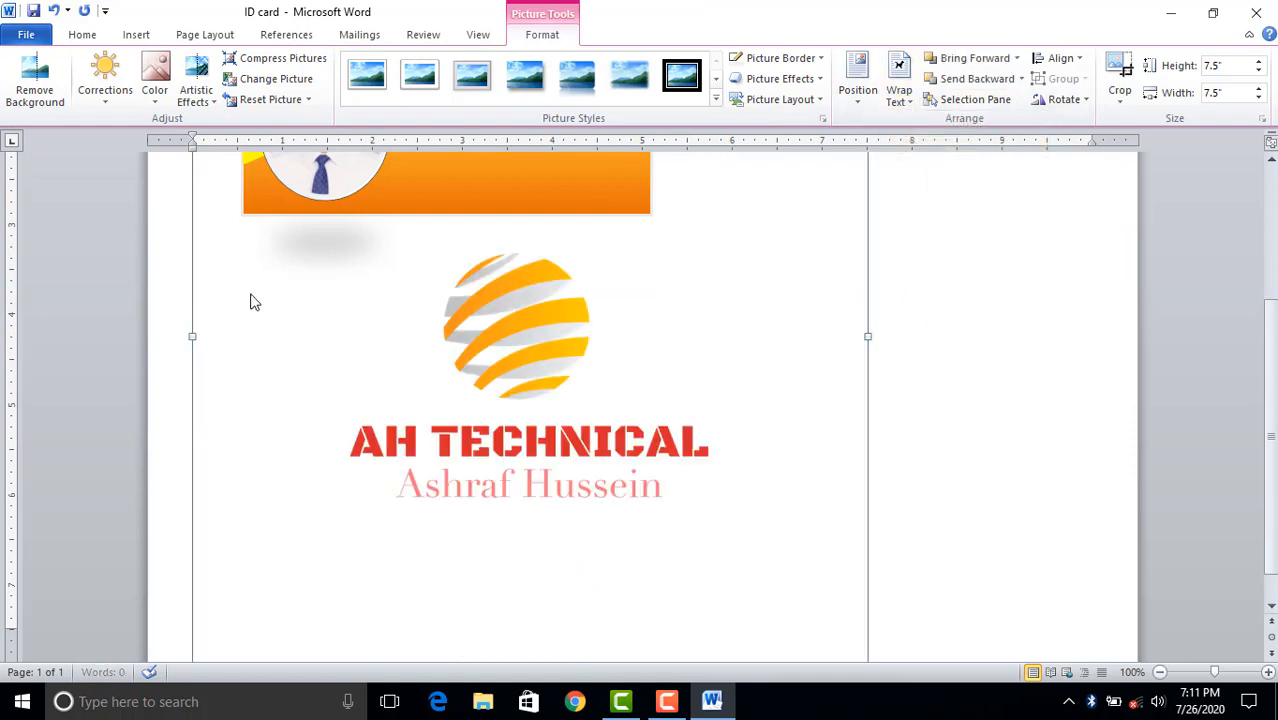
scroll(280, 308, "up", 3)
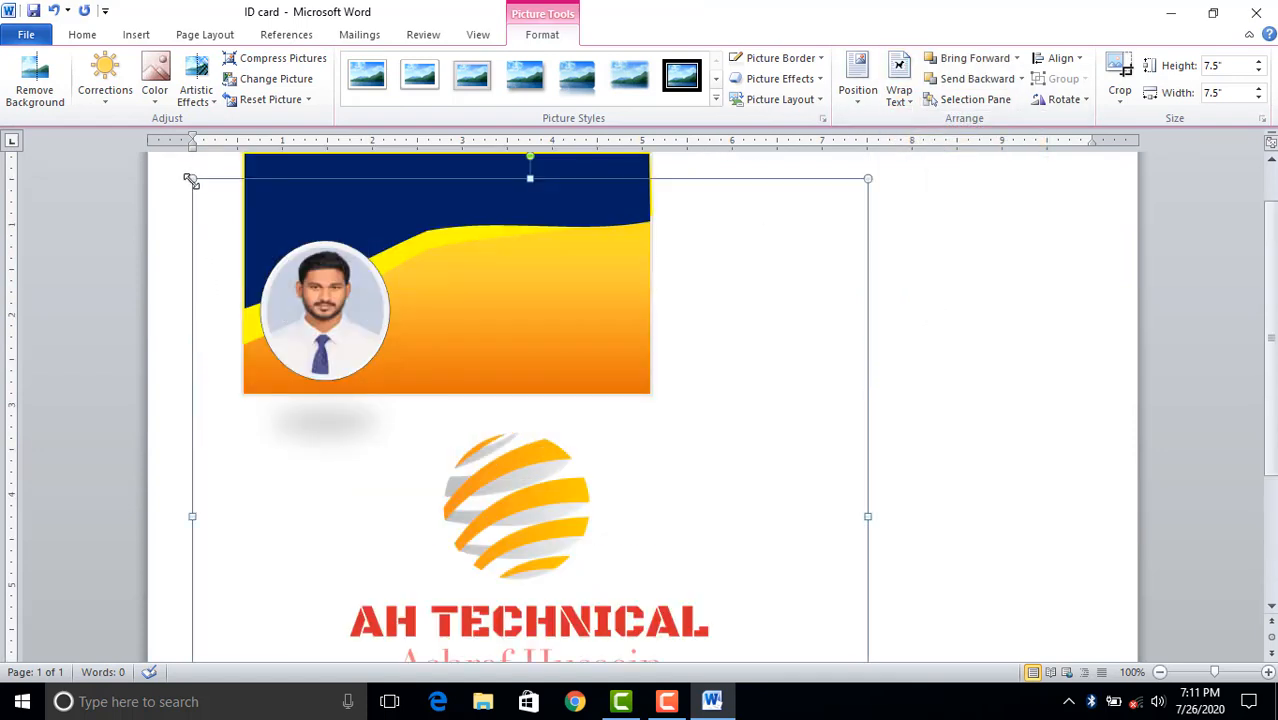
left_click_drag(191, 181, 498, 485)
left_click_drag(603, 570, 403, 243)
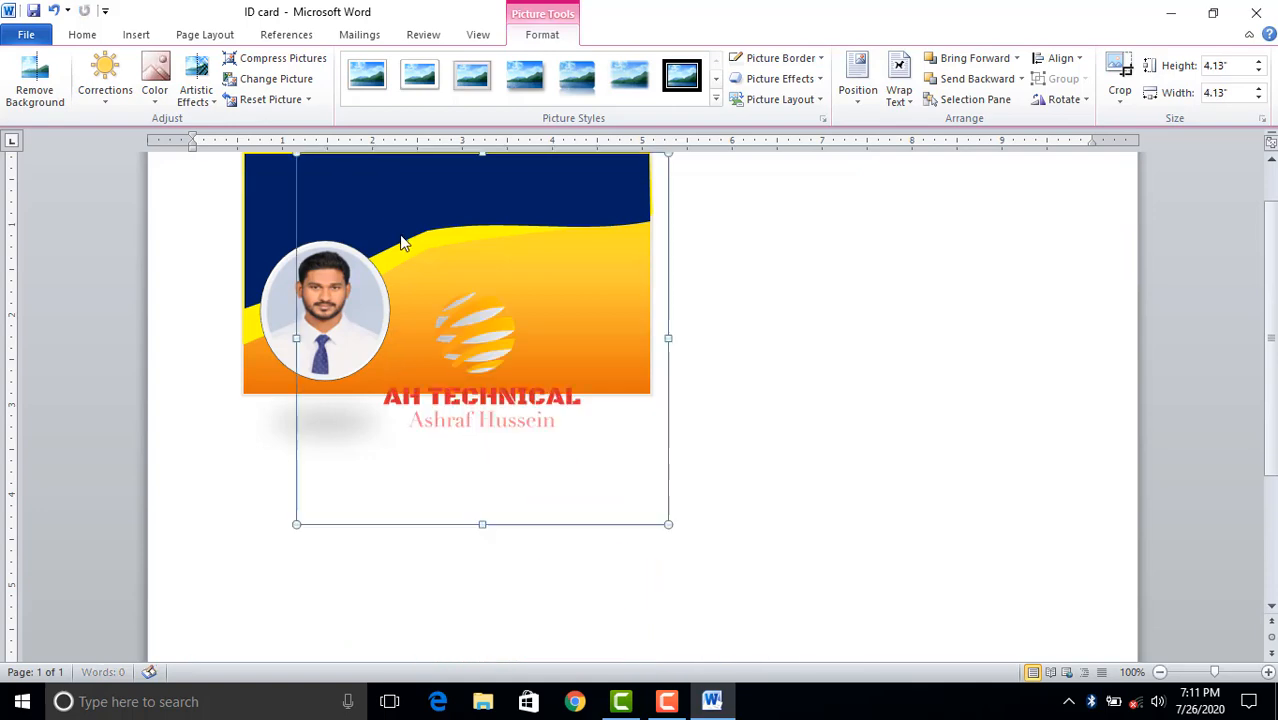
Shrink the logo to about 1.18" square and place it in the dark blue header's upper-left corner.
scroll(405, 268, "down", 1)
scroll(300, 275, "up", 3)
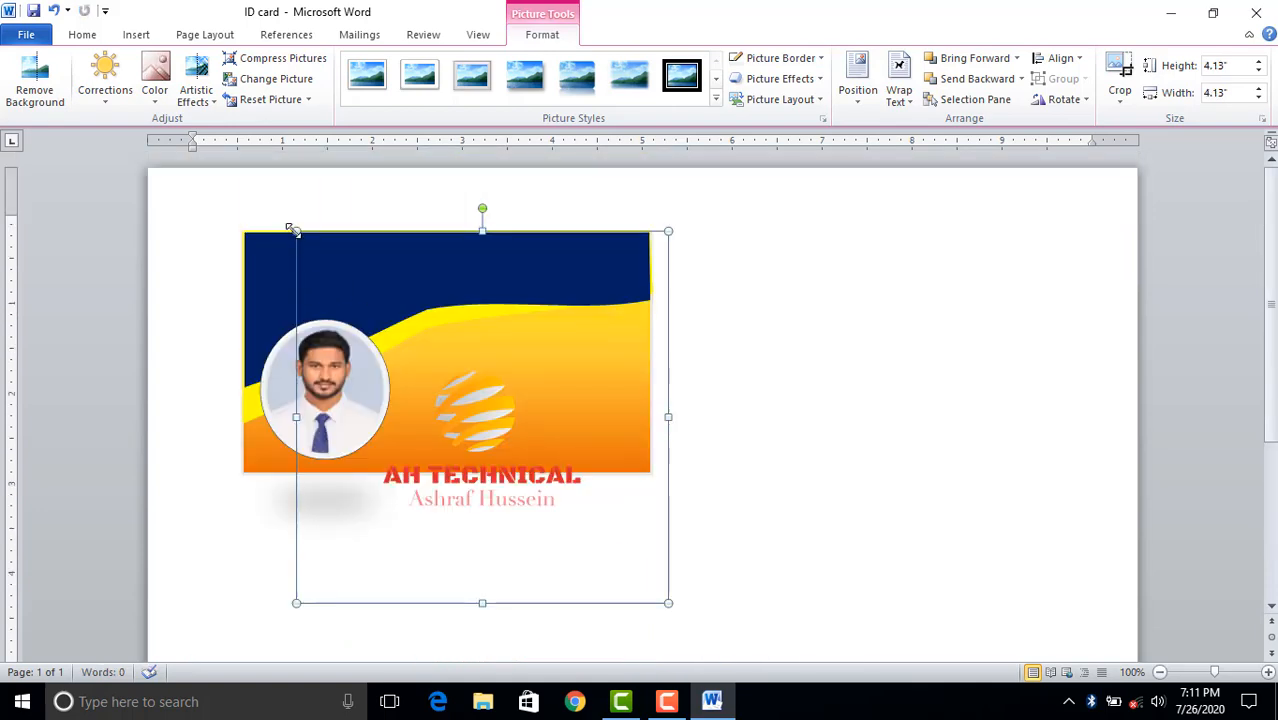
left_click_drag(326, 279, 280, 248)
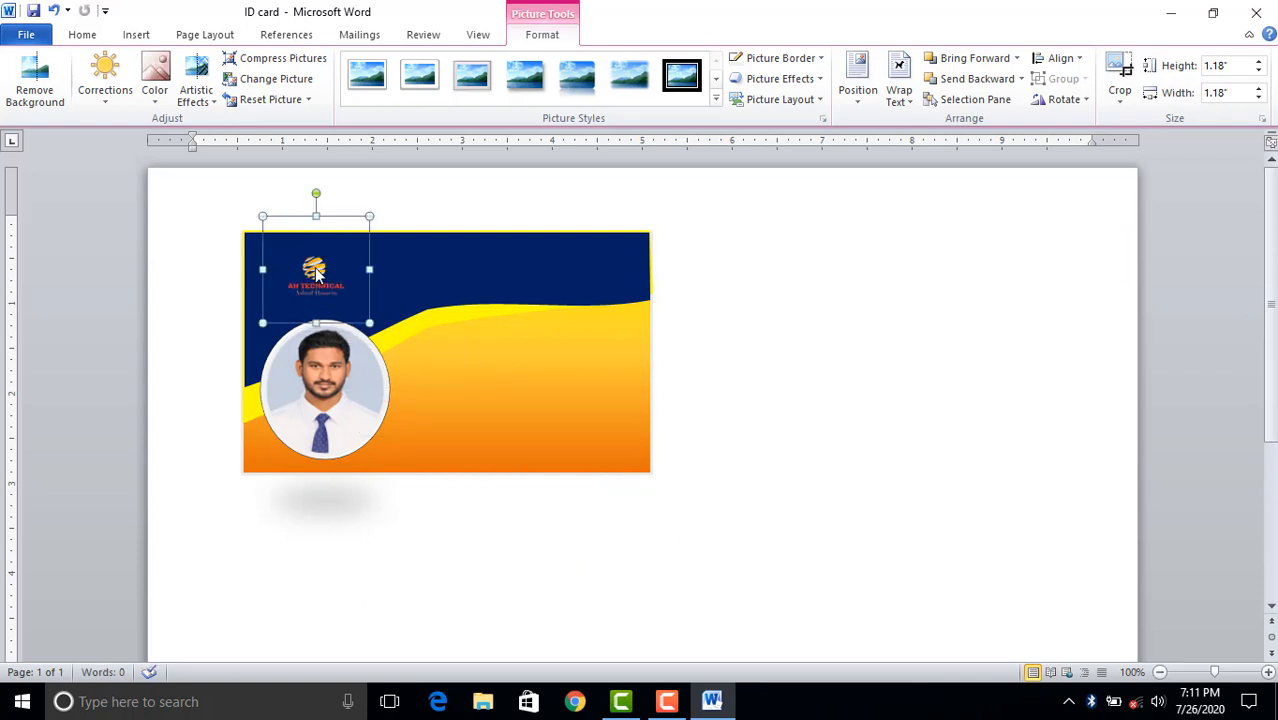
left_click_drag(279, 220, 249, 220)
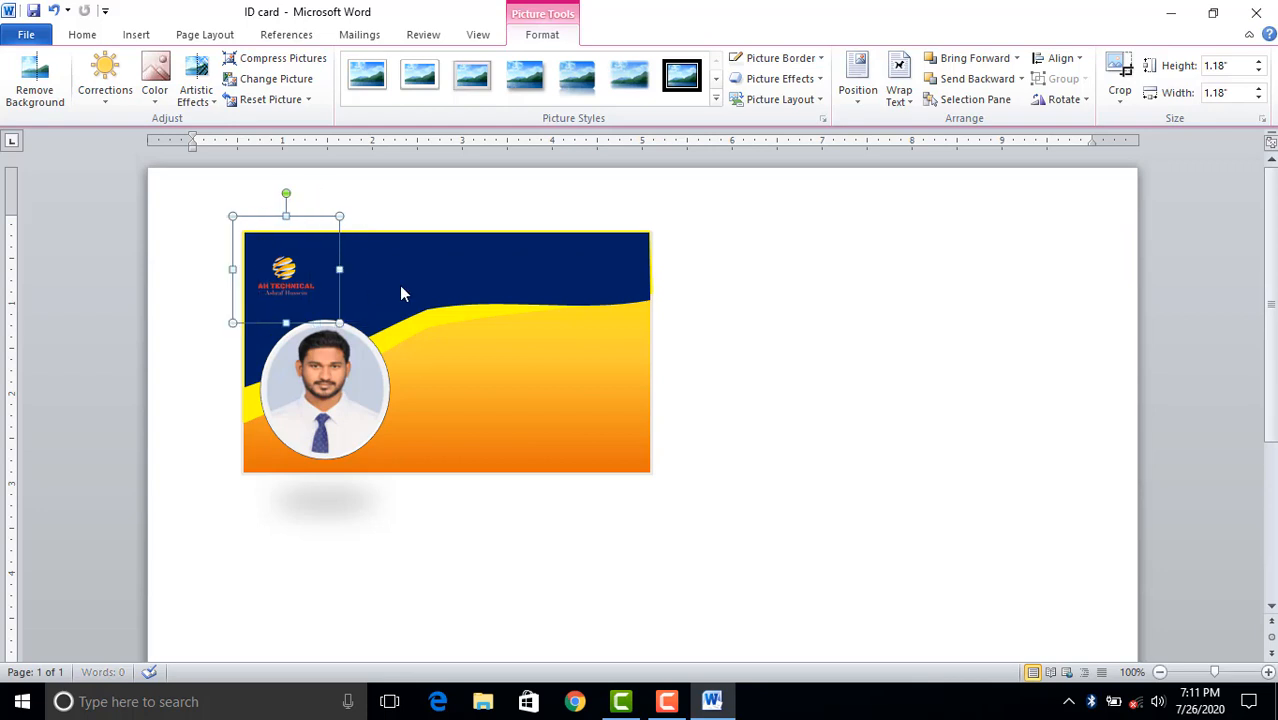
Nudge the logo upward in small increments until it sits just below the card's top edge.
key("ctrl+Up")
key("ctrl+Up")
key("ctrl+Up")
key("ctrl+Up")
key("ctrl+Up")
key("ctrl+Up")
key("ctrl+Up")
key("ctrl+Up")
key("ctrl+Up")
key("ctrl+Up")
key("ctrl+Up")
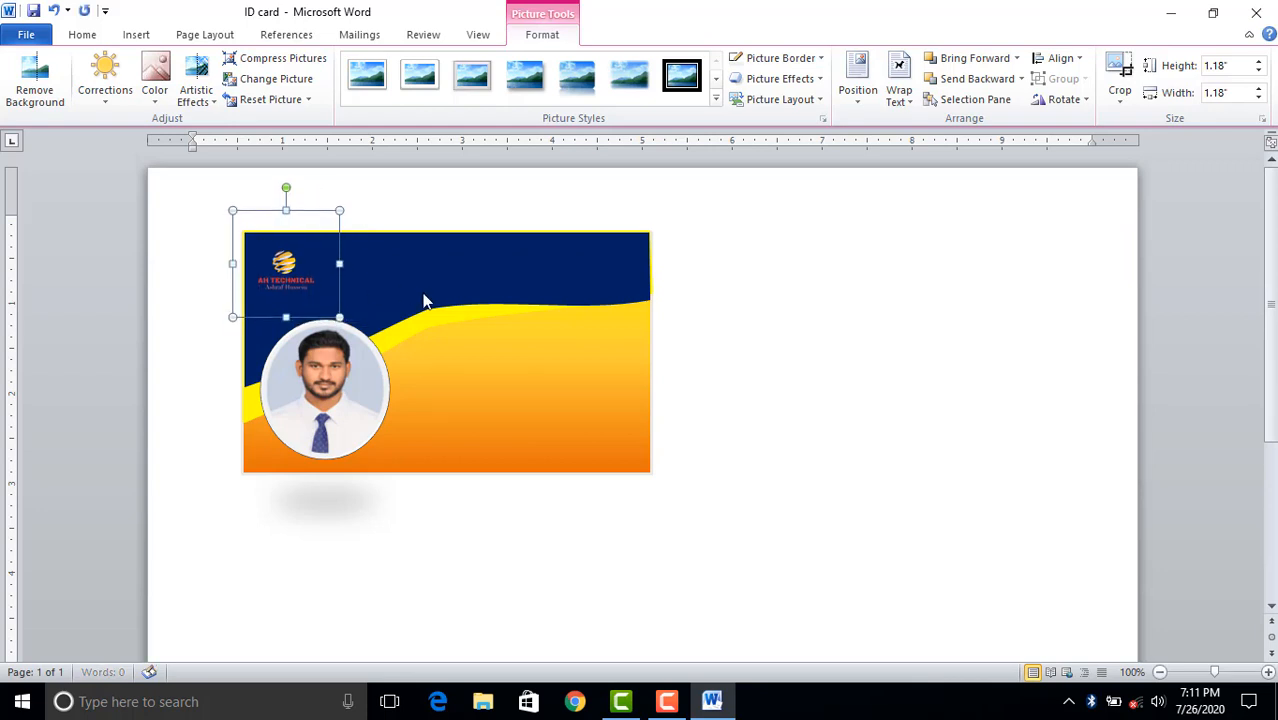
key("ctrl+Up")
key("ctrl+Up")
key("ctrl+Up")
key("ctrl+Up")
key("ctrl+Up")
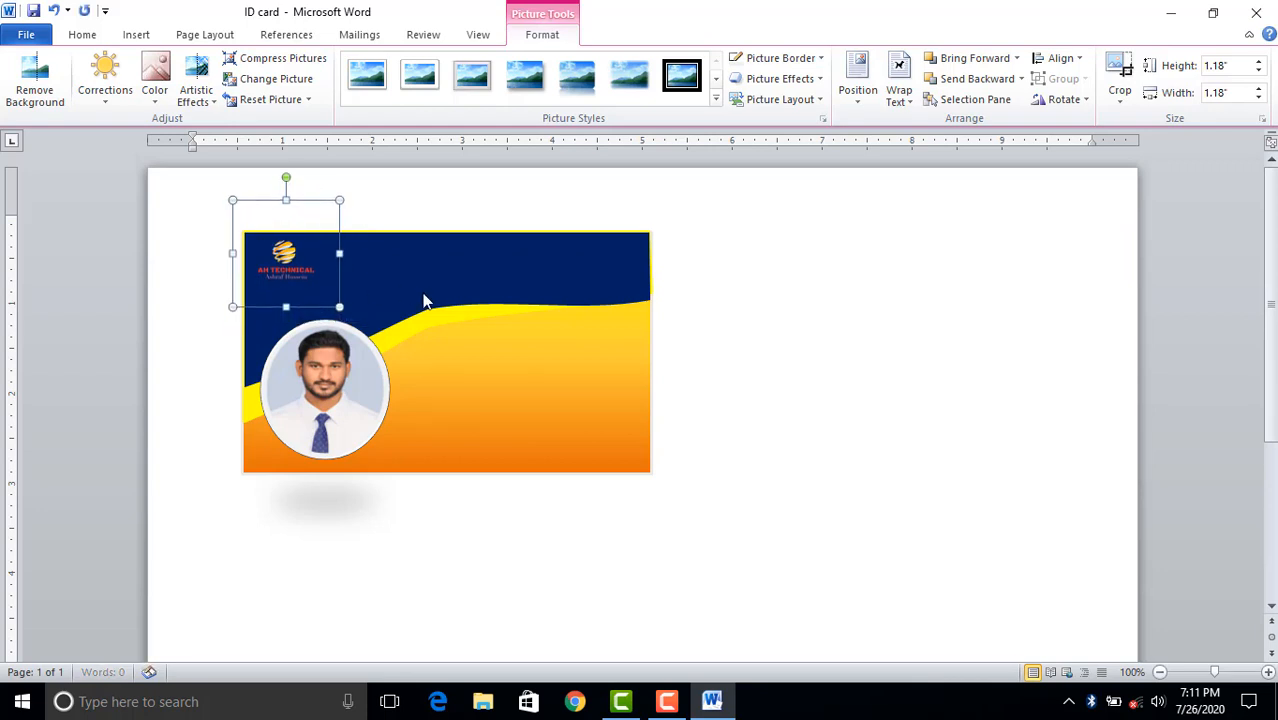
Nudge the logo slightly left and down within the dark blue header's upper-left corner.
key("ctrl+Left")
key("ctrl+Left")
key("ctrl+Left")
key("ctrl+Down")
key("ctrl+Down")
key("ctrl+Down")
key("ctrl+Down")
key("ctrl+Down")
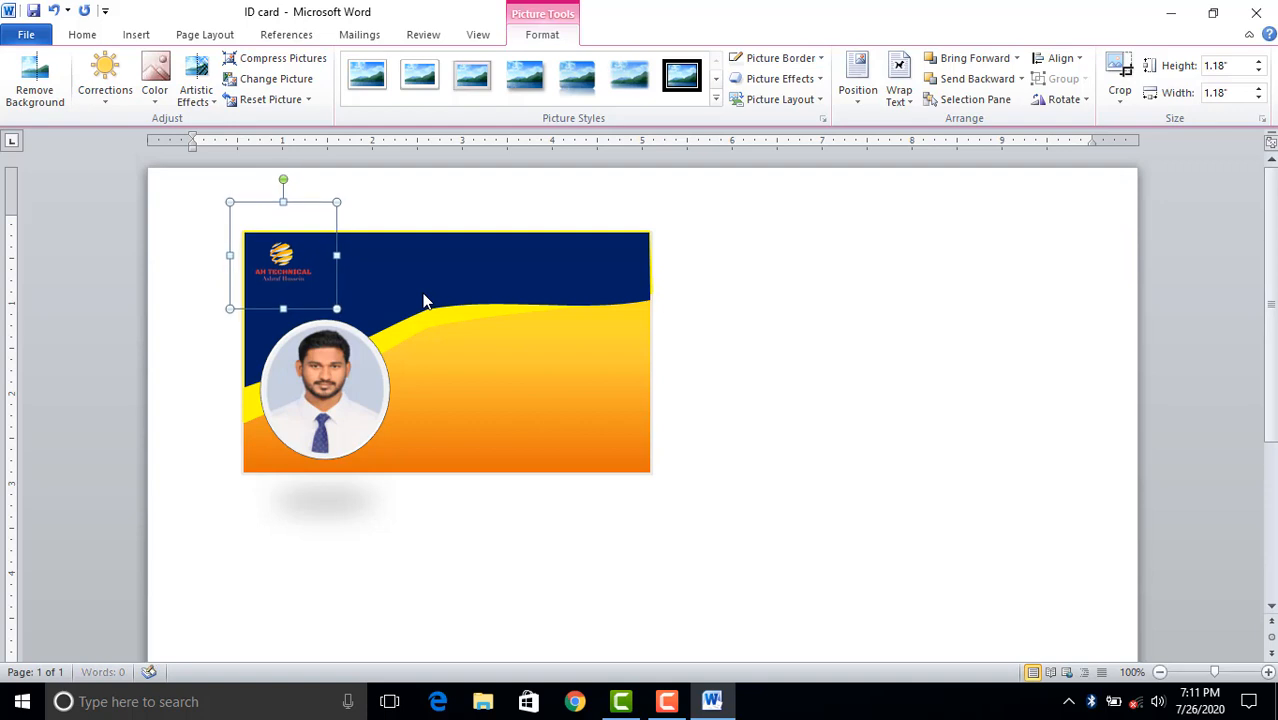
Insert WordArt in the bottom-row red beveled style with the text "Computer Education Point".
left_click(886, 351)
left_click(146, 36)
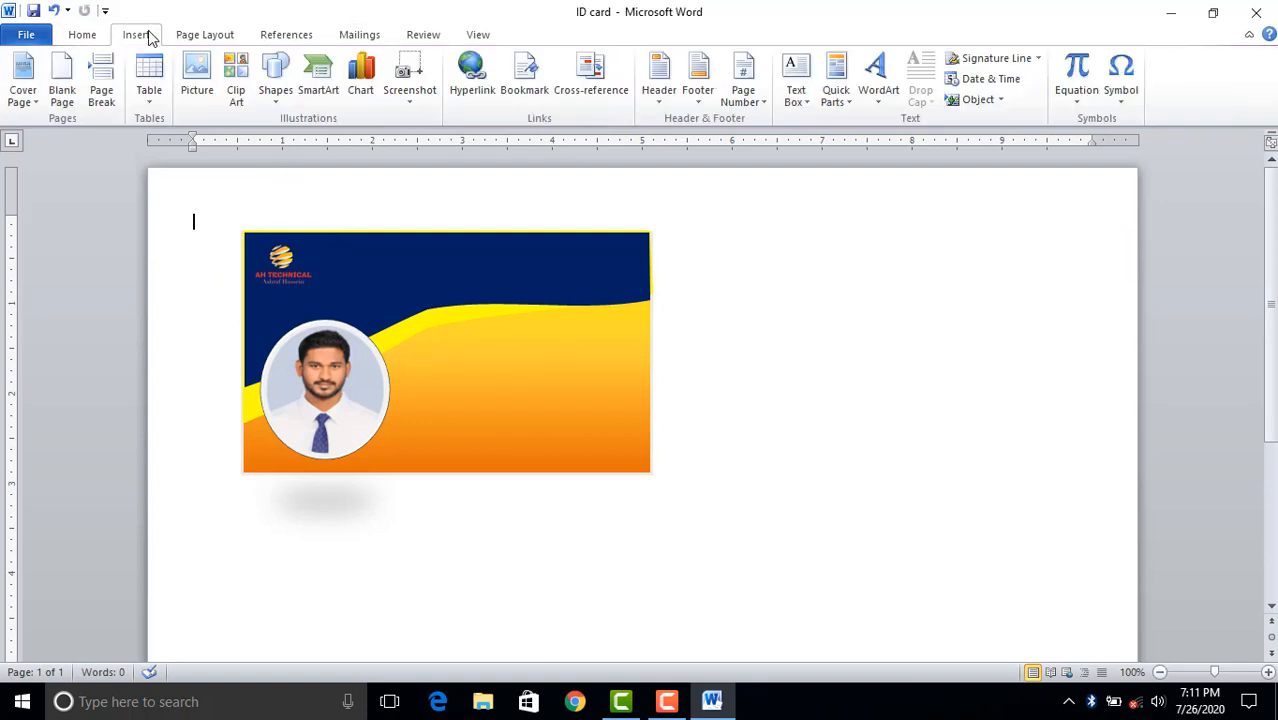
left_click(878, 85)
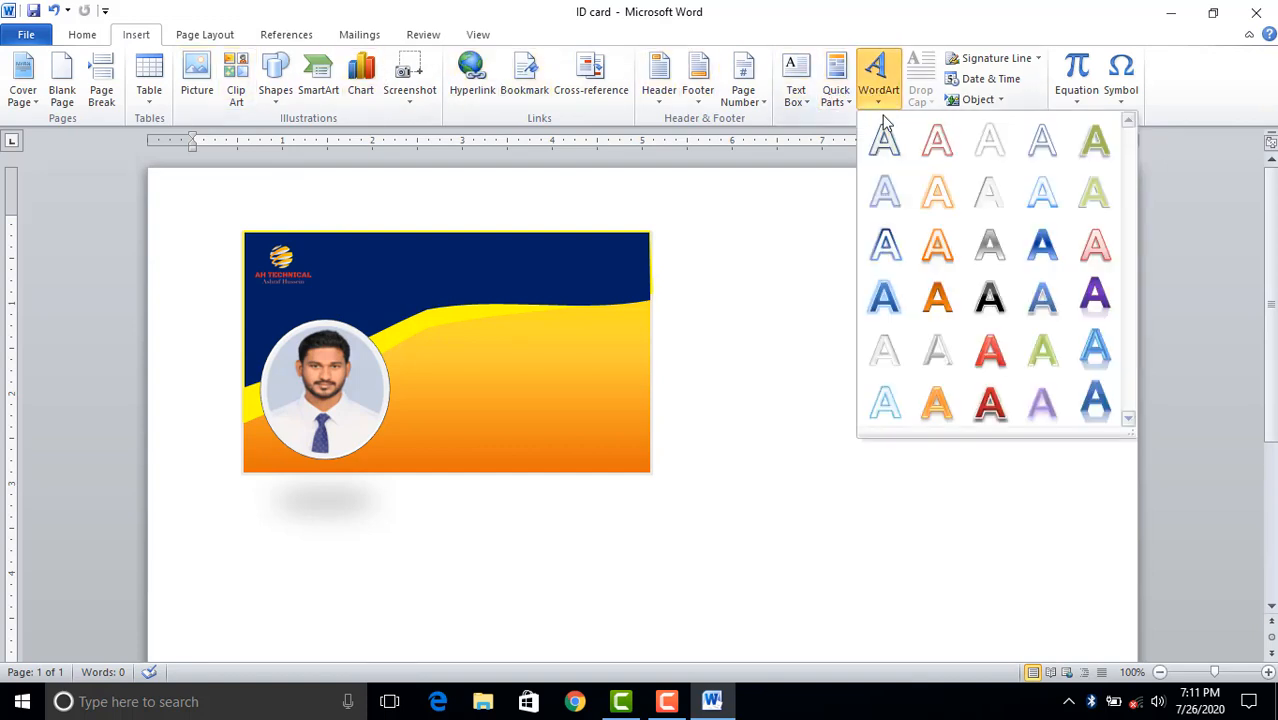
left_click(992, 410)
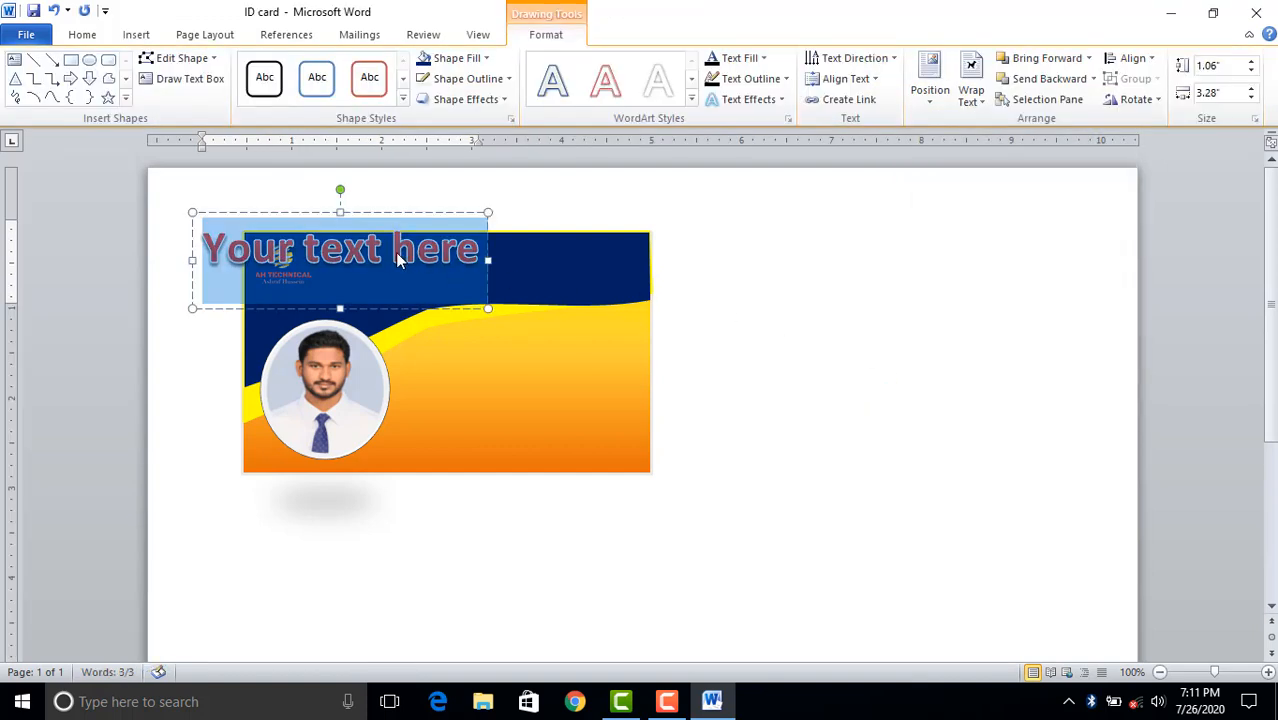
type("Computer Edu")
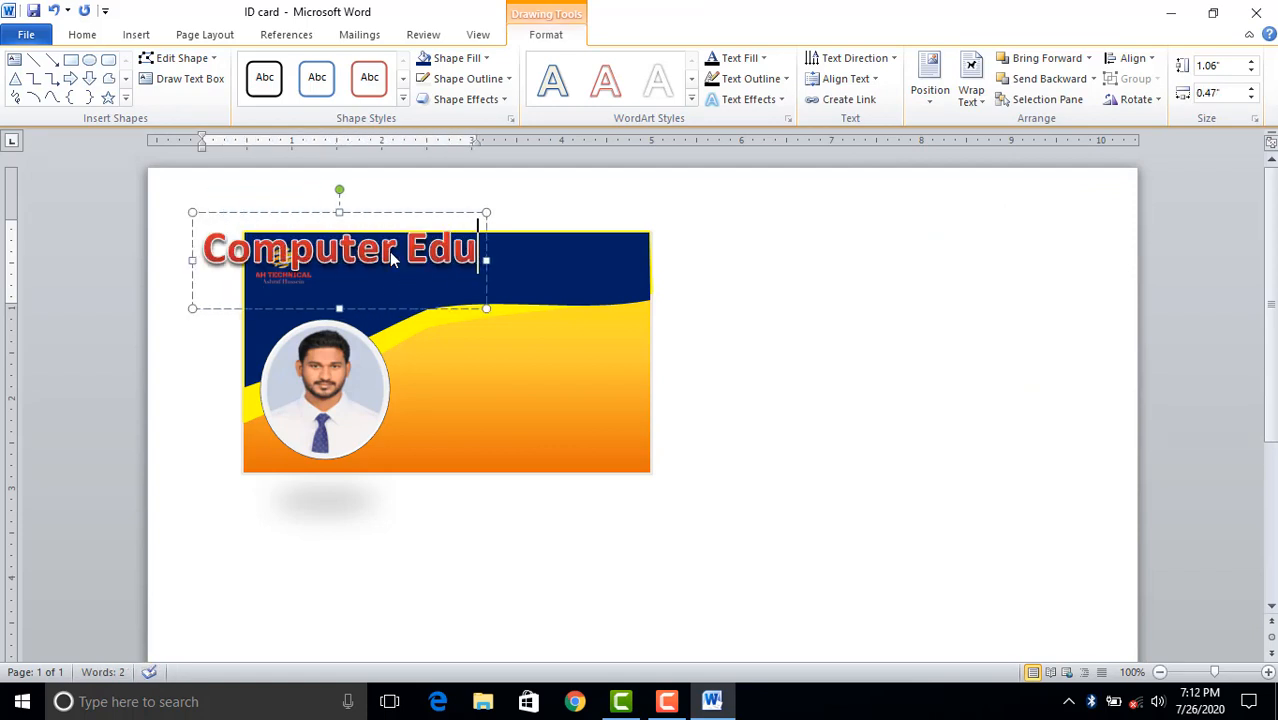
type("cation Point")
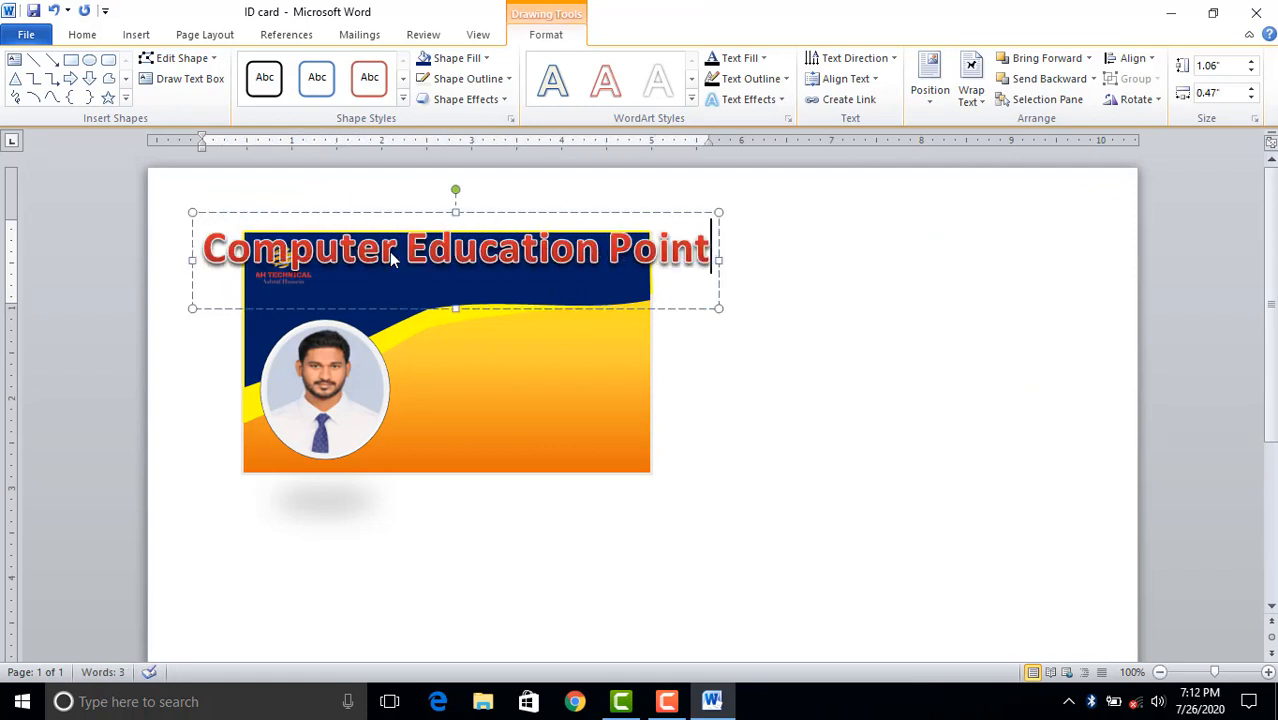
Reduce the WordArt title's font size to 26 and move it onto the card's dark blue header.
key("ctrl+a")
left_click(82, 34)
left_click(309, 65)
left_click(309, 65)
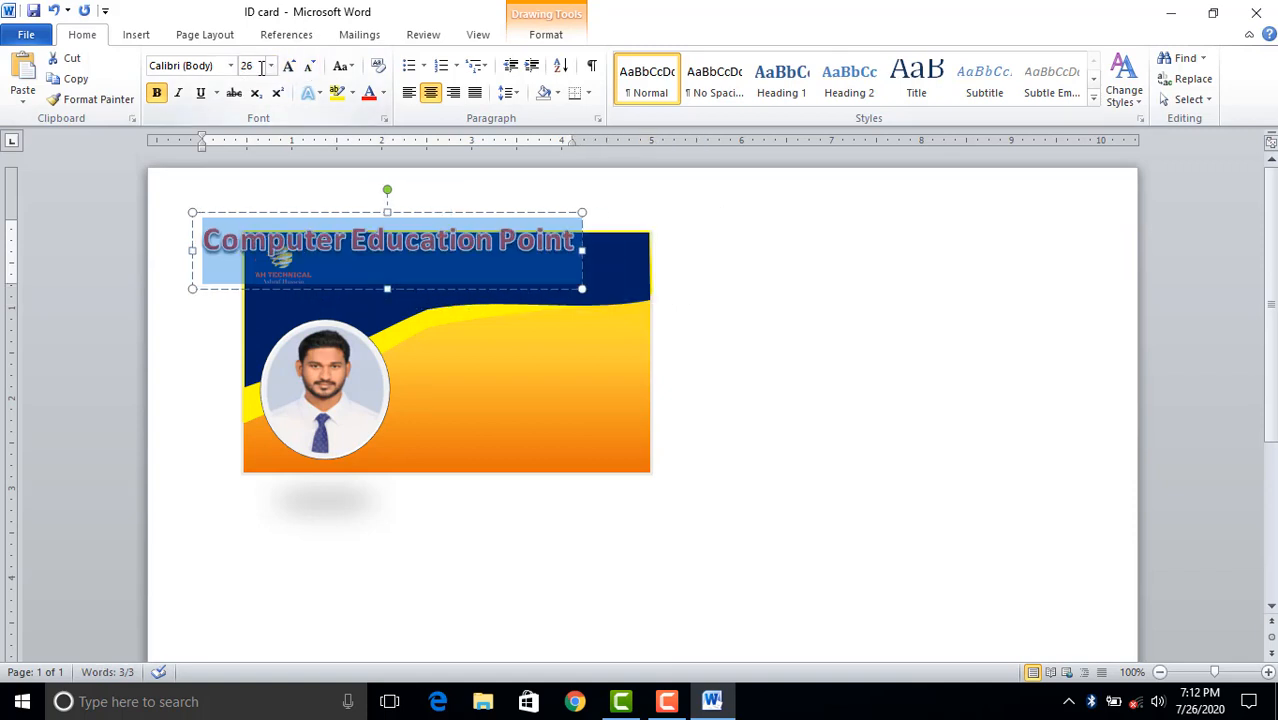
left_click_drag(333, 218, 414, 241)
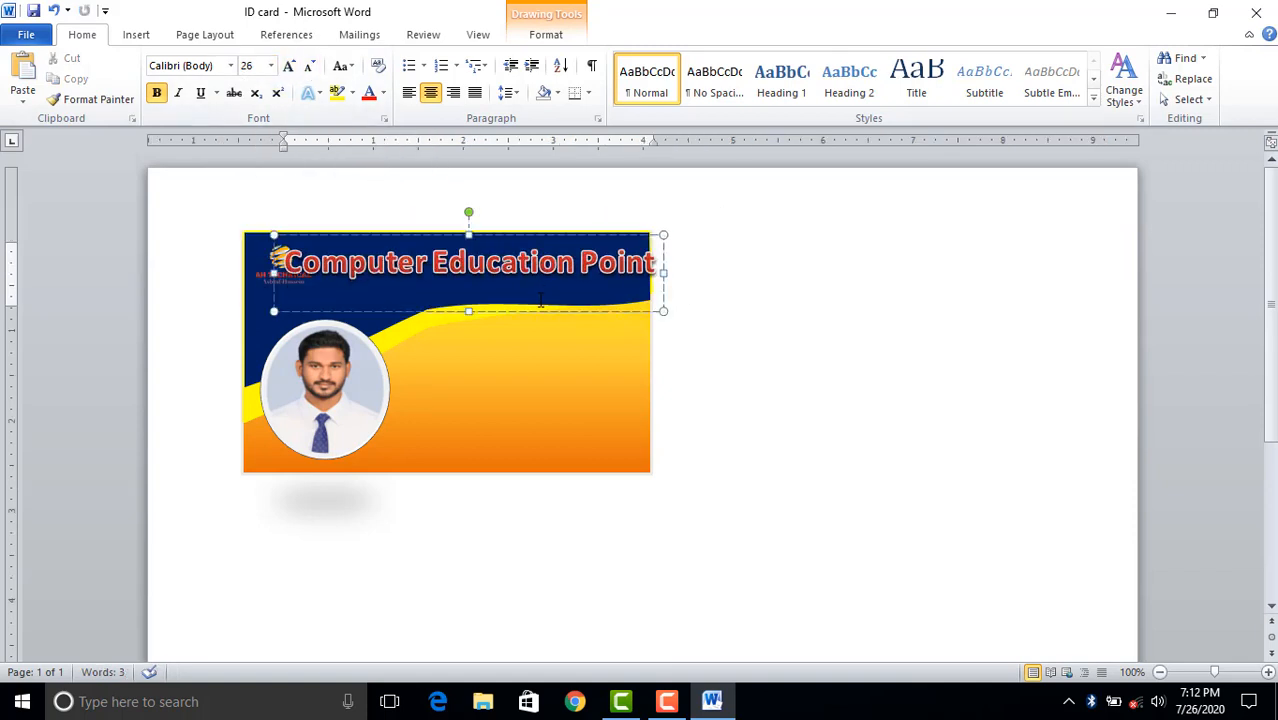
Shorten the title to "Computer EduPoint" and move it clear of the logo, just to its right.
left_click_drag(485, 262, 583, 255)
key("Delete")
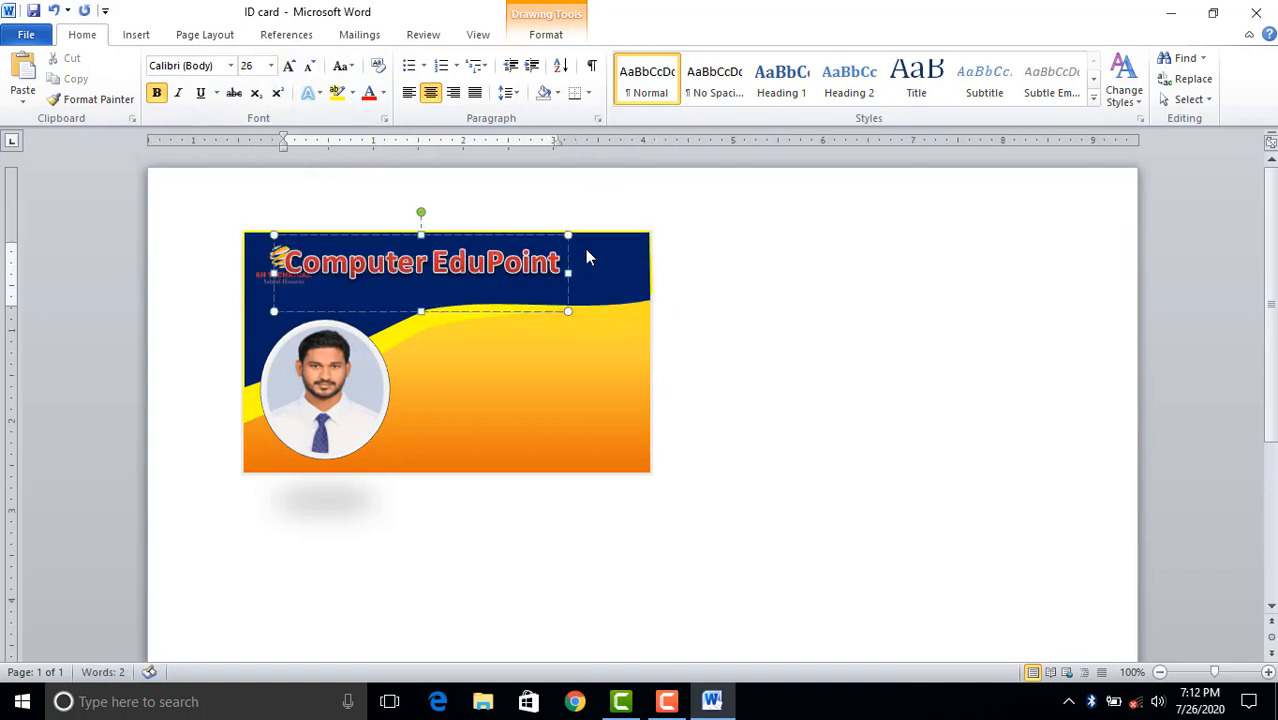
left_click_drag(396, 237, 447, 234)
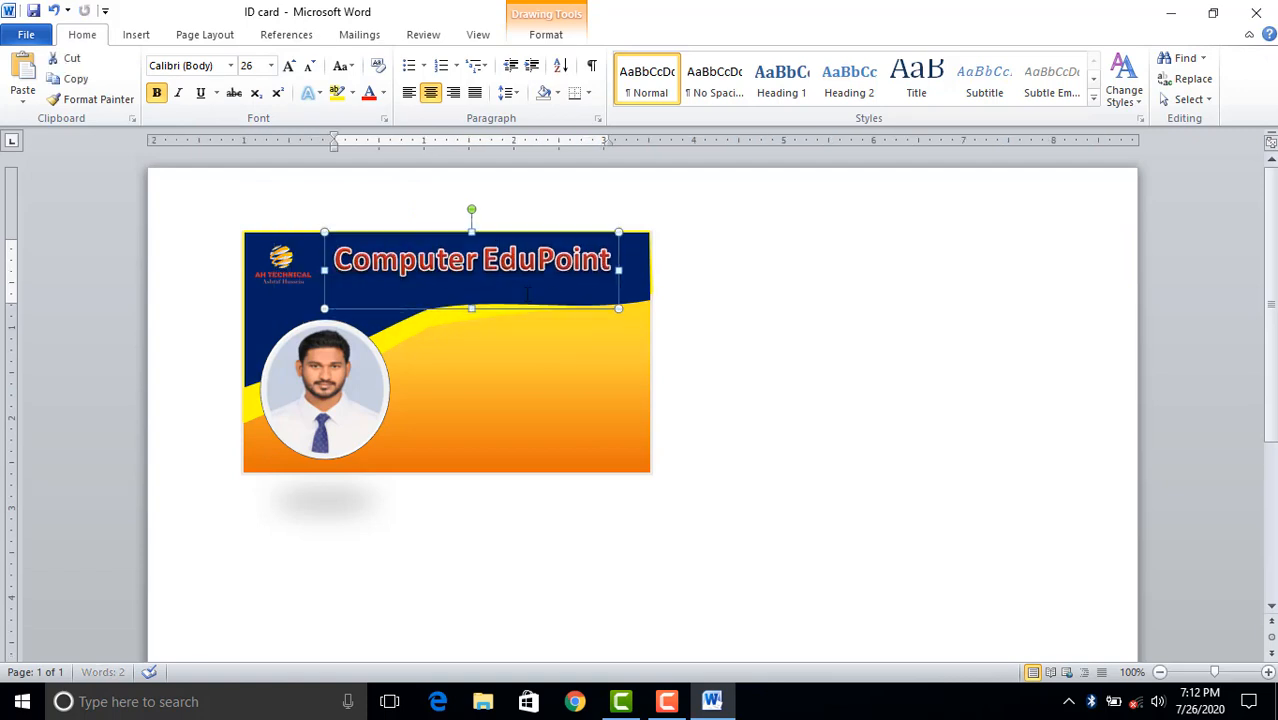
Increase the whole "Computer EduPoint" title's font size to 28.
left_click(506, 280)
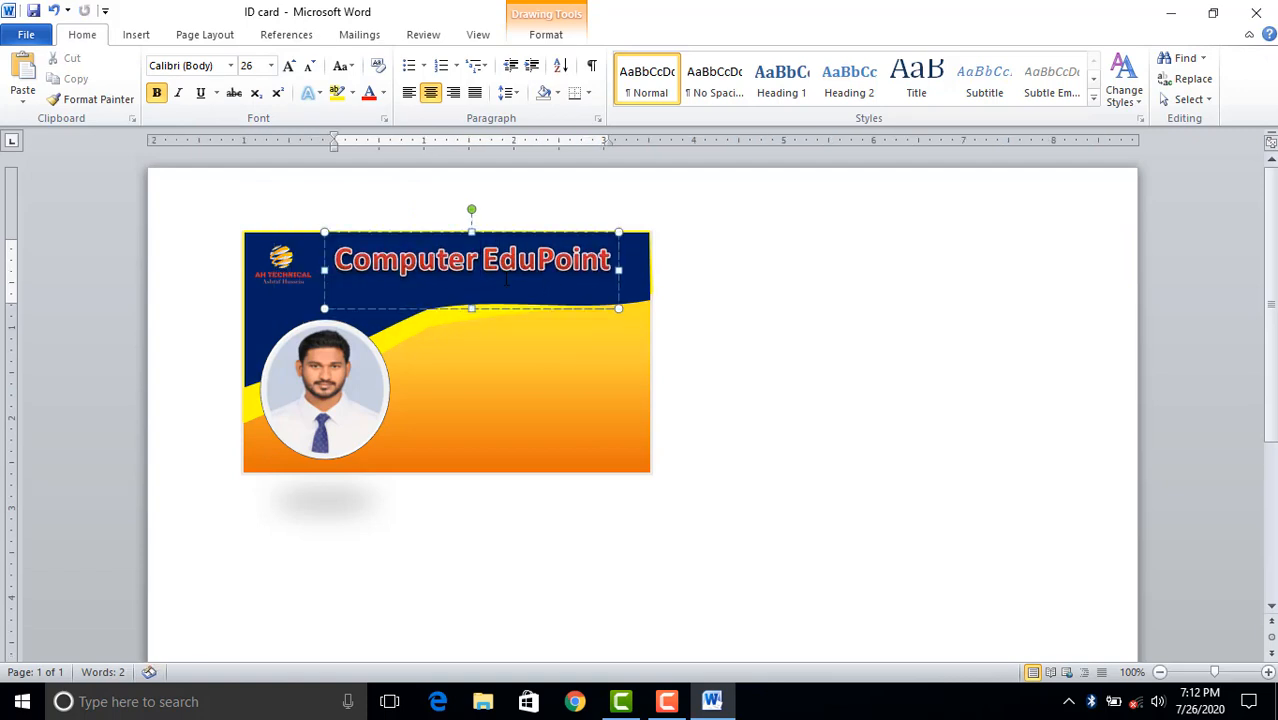
key("ctrl+a")
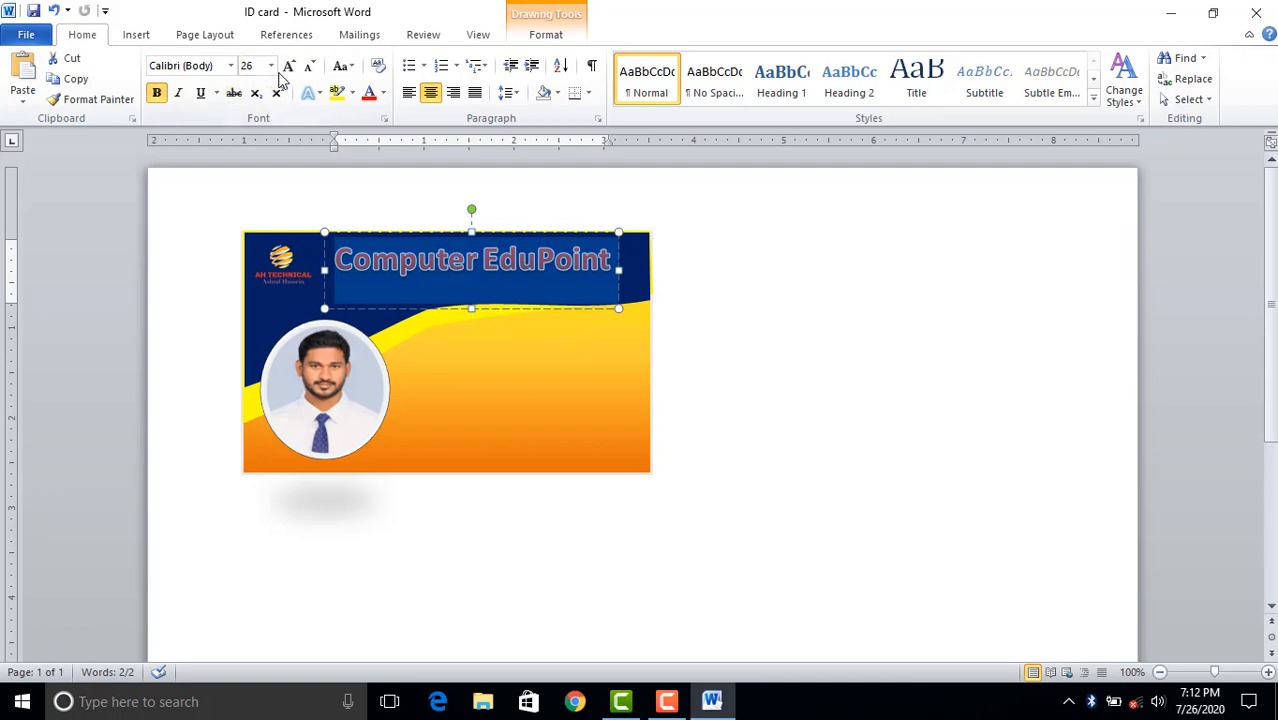
left_click(288, 66)
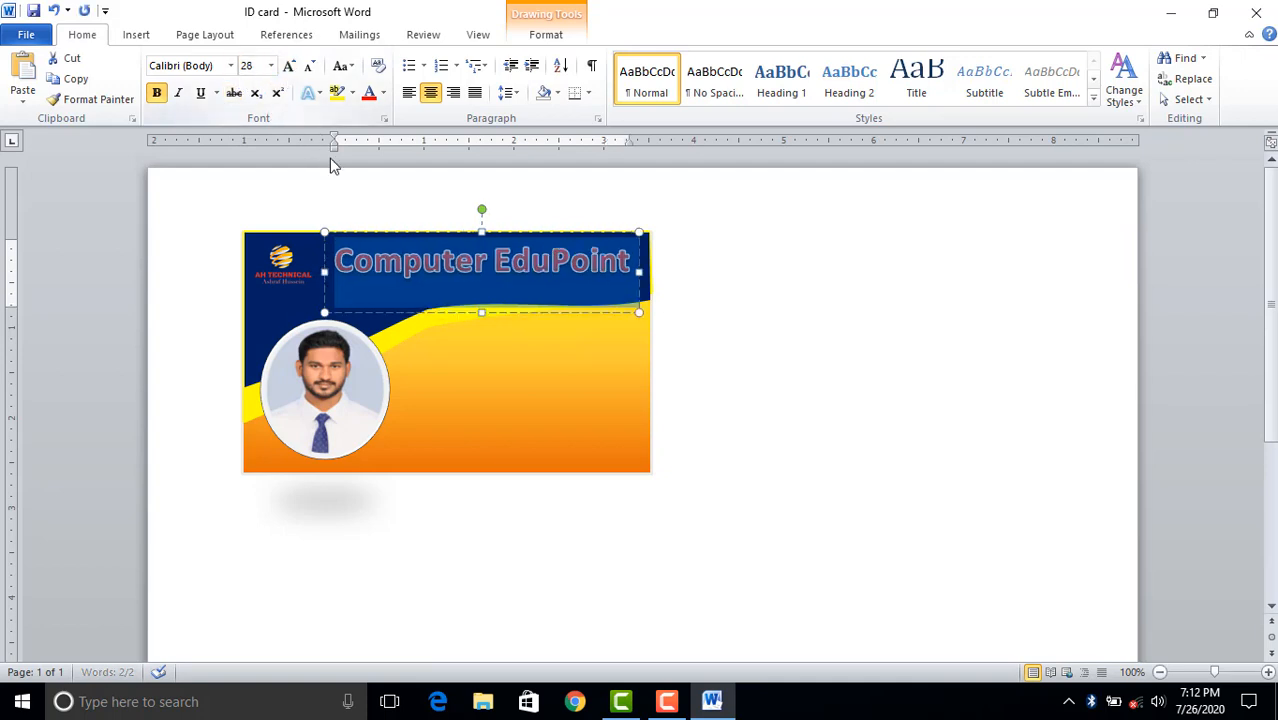
Nudge the title up and slightly right until its text sits just below the card's top edge.
left_click(468, 235)
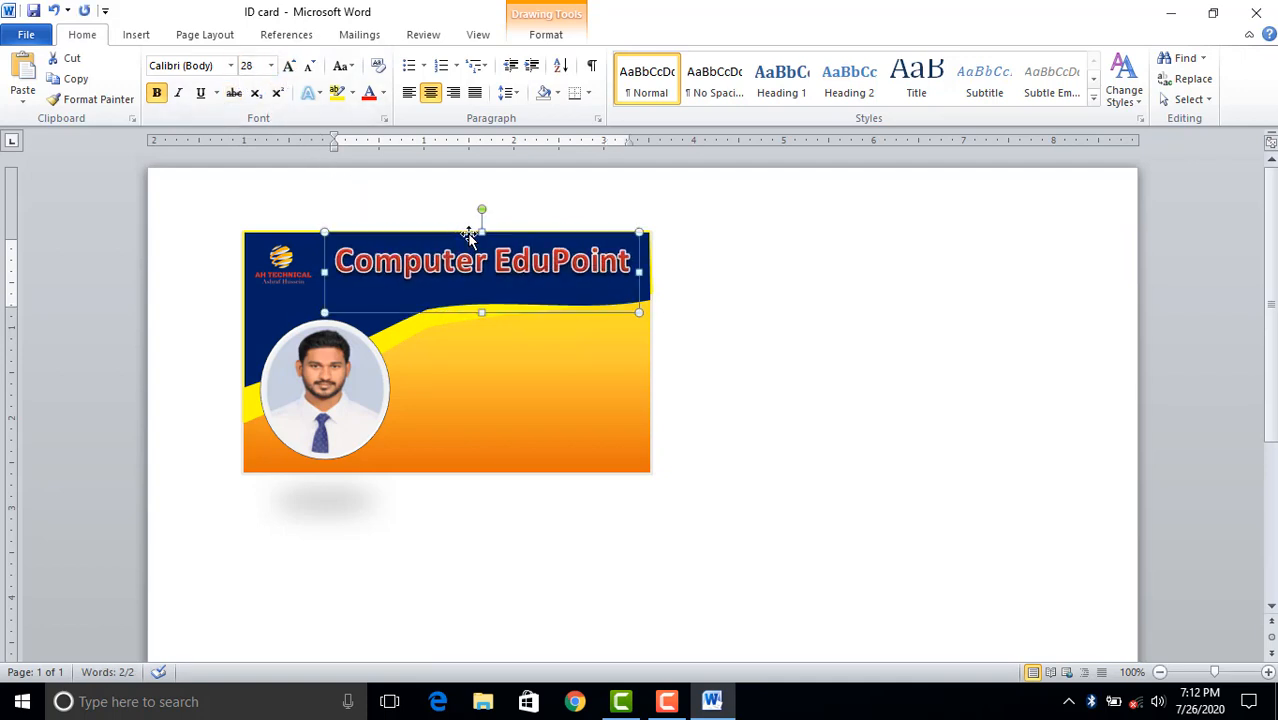
key("ctrl+Up")
key("ctrl+Up")
key("ctrl+Up")
key("ctrl+Up")
key("ctrl+Up")
key("ctrl+Up")
key("ctrl+Up")
key("ctrl+Right")
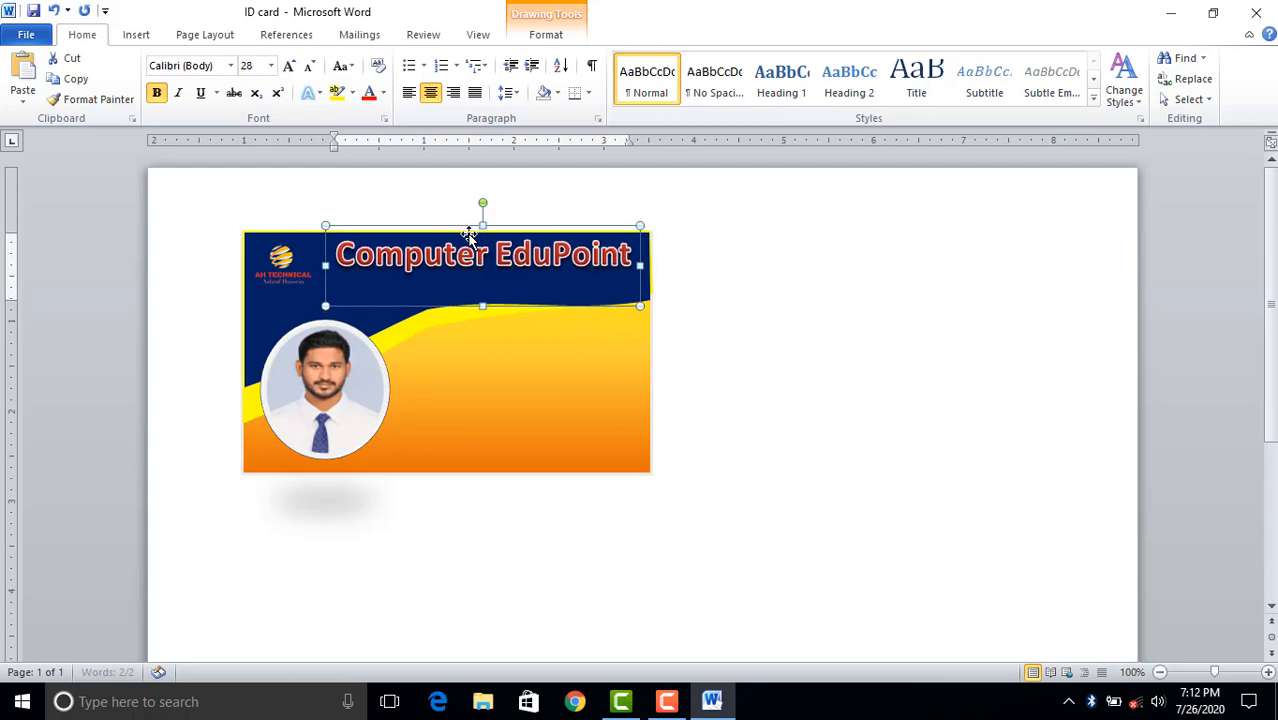
key("ctrl+Right")
key("ctrl+Right")
key("ctrl+Up")
key("ctrl+Up")
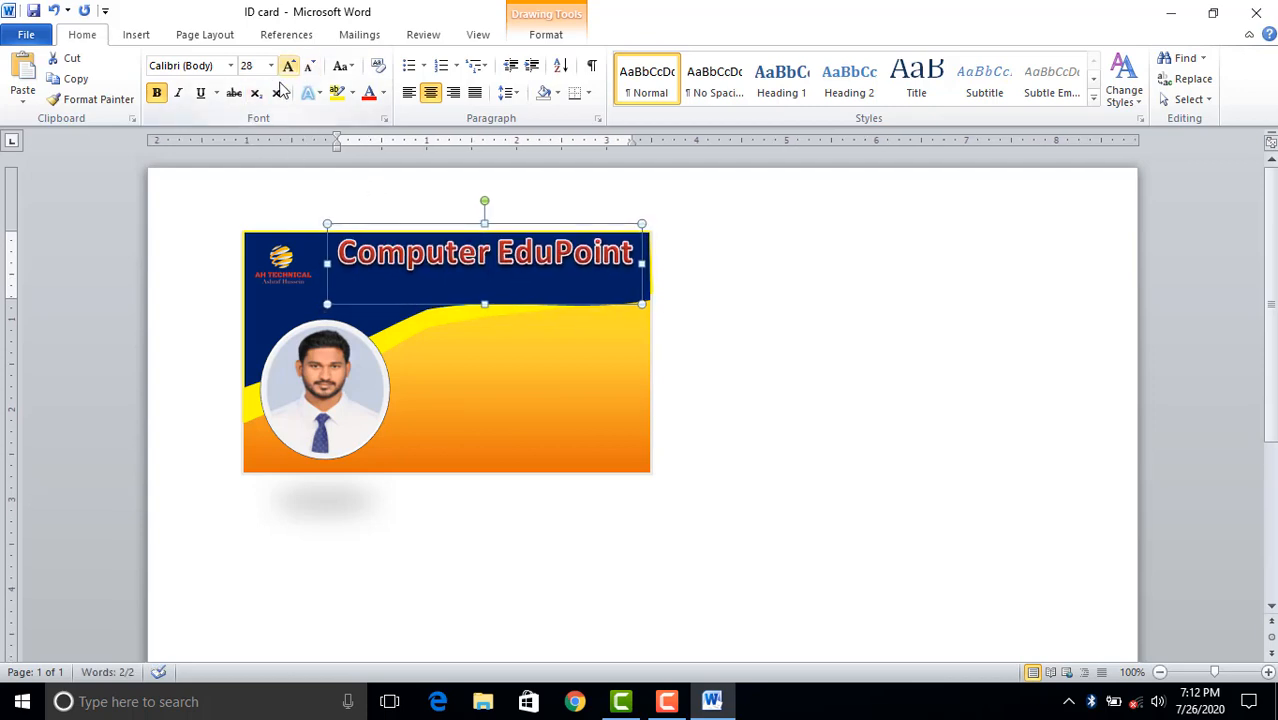
Make the title italic, turn off its bold formatting and set its font color to white.
left_click(179, 94)
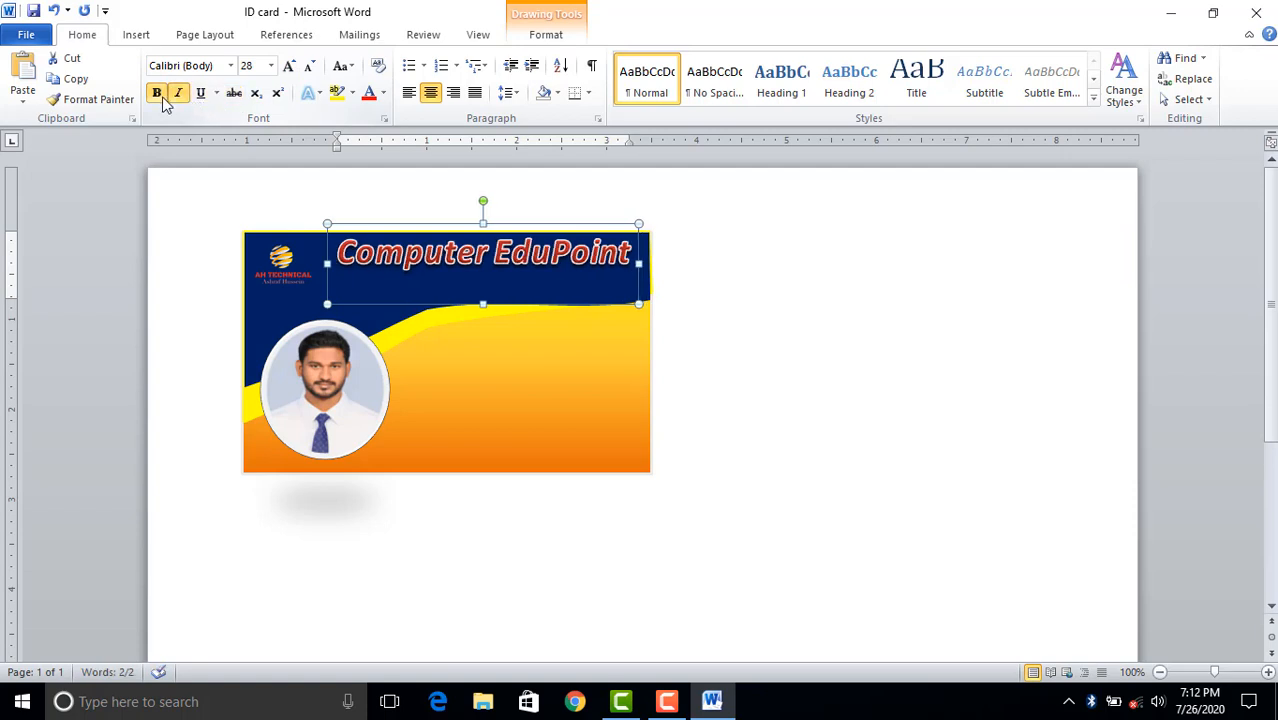
left_click(382, 93)
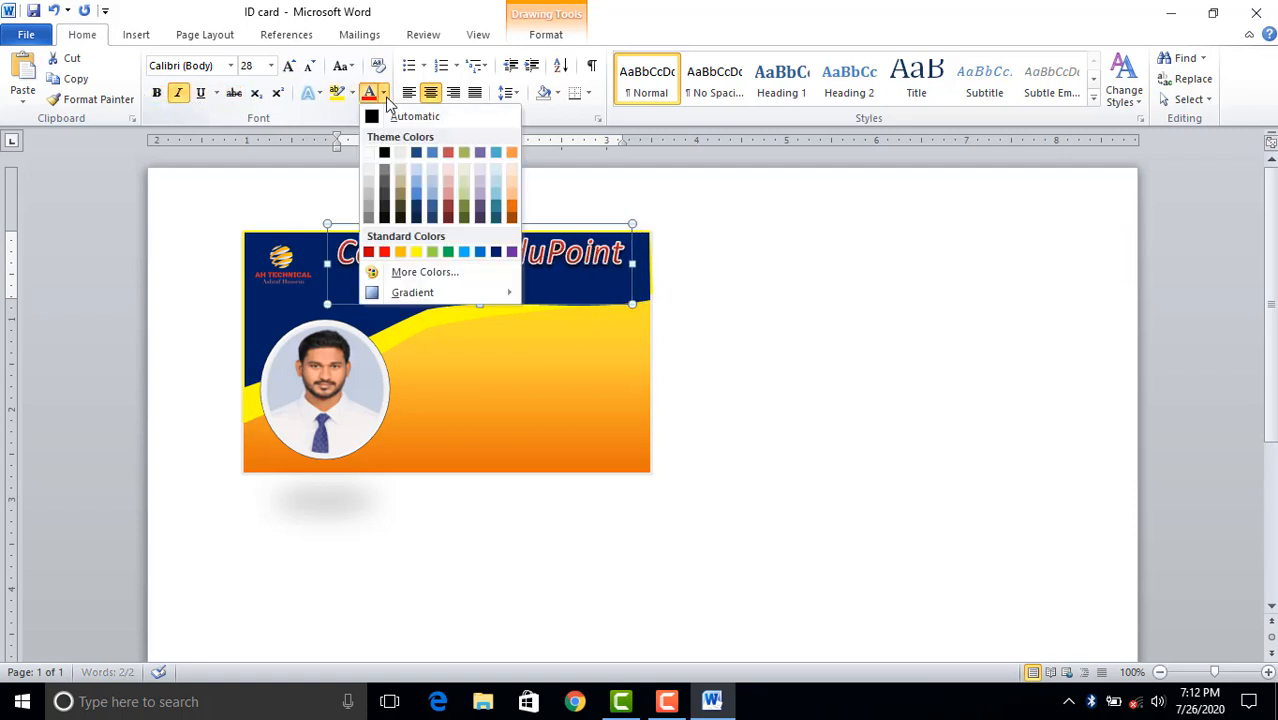
left_click(368, 153)
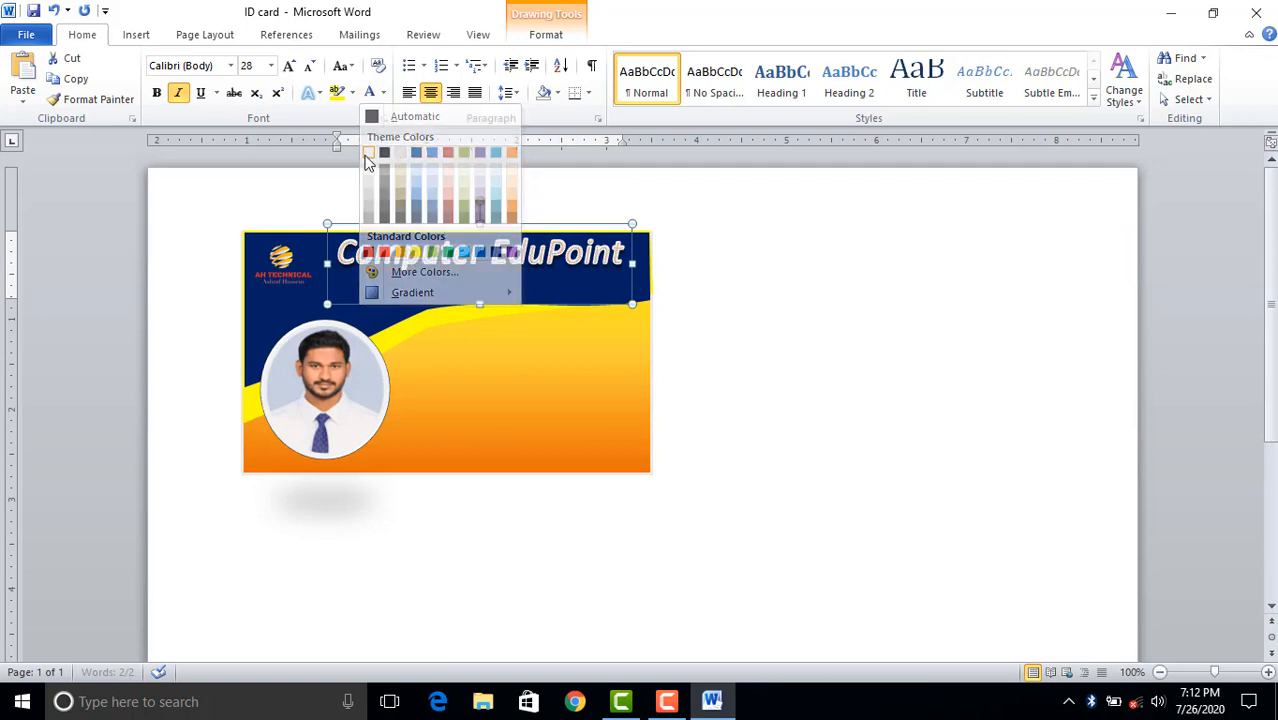
left_click(384, 92)
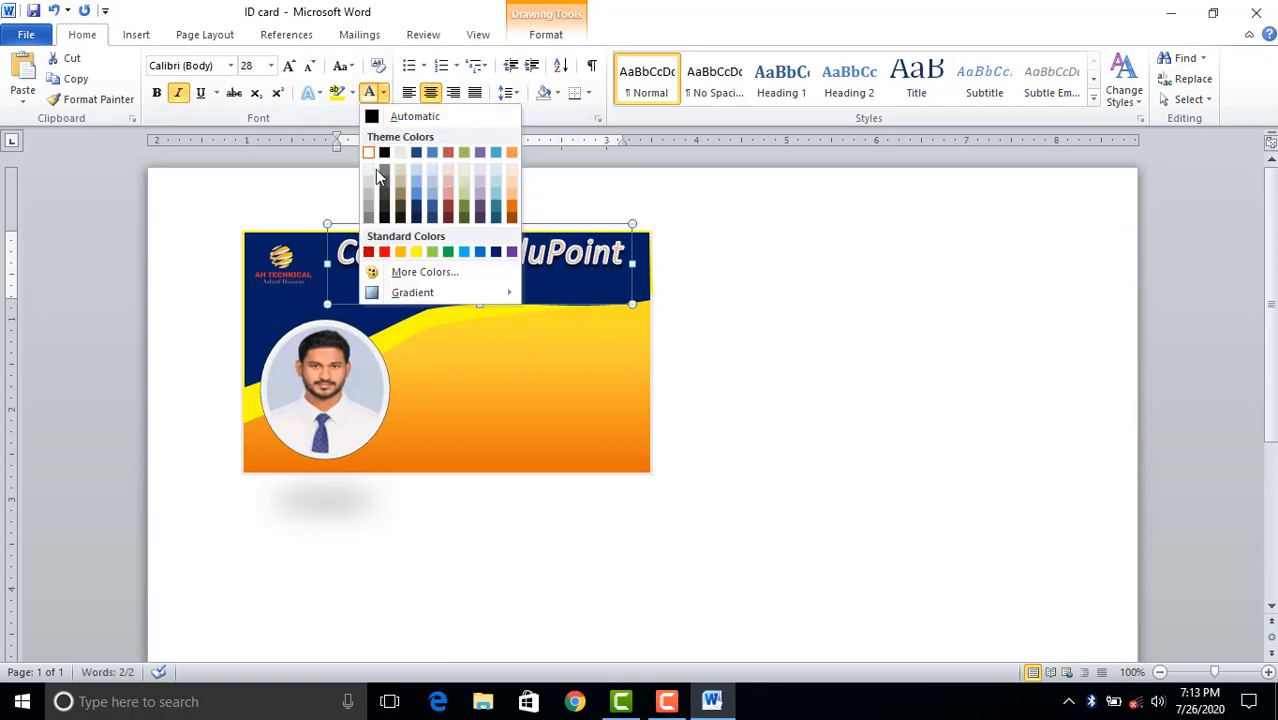
left_click(345, 123)
Apply the preset text effect with orange outline and glow to the title, and nudge it slightly right.
left_click(320, 93)
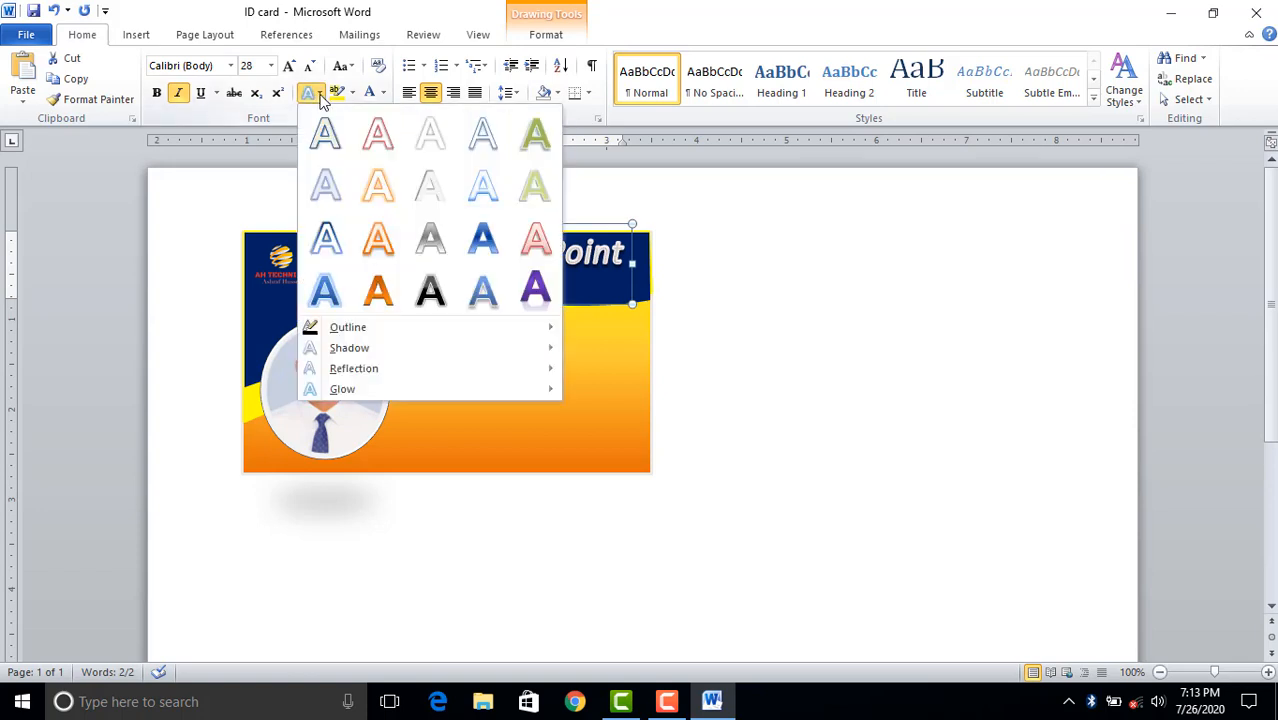
left_click(369, 194)
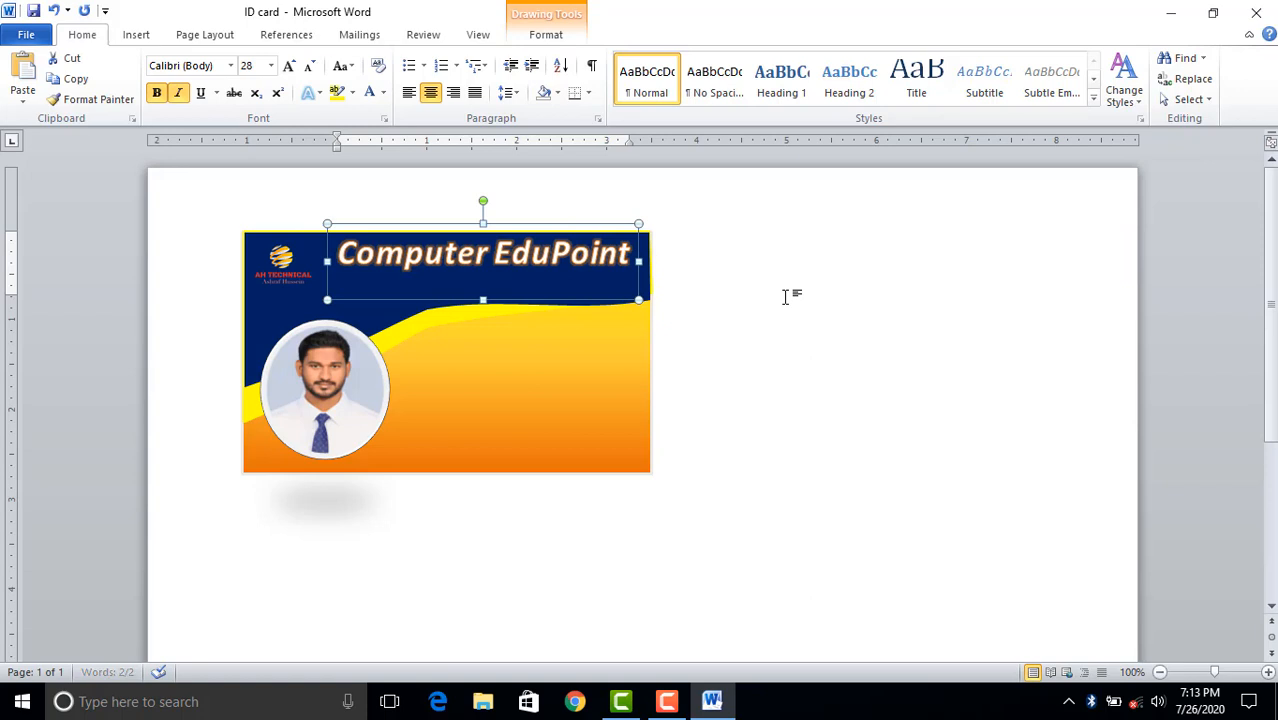
key("Right")
key("Right")
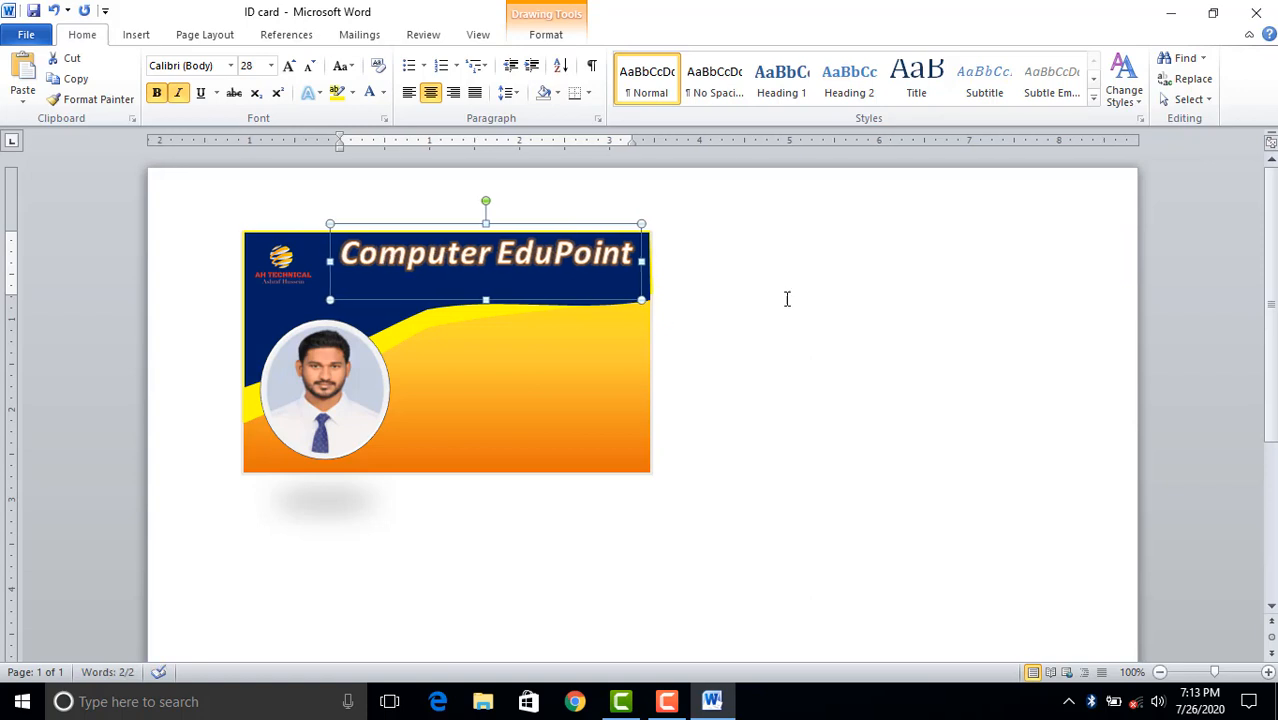